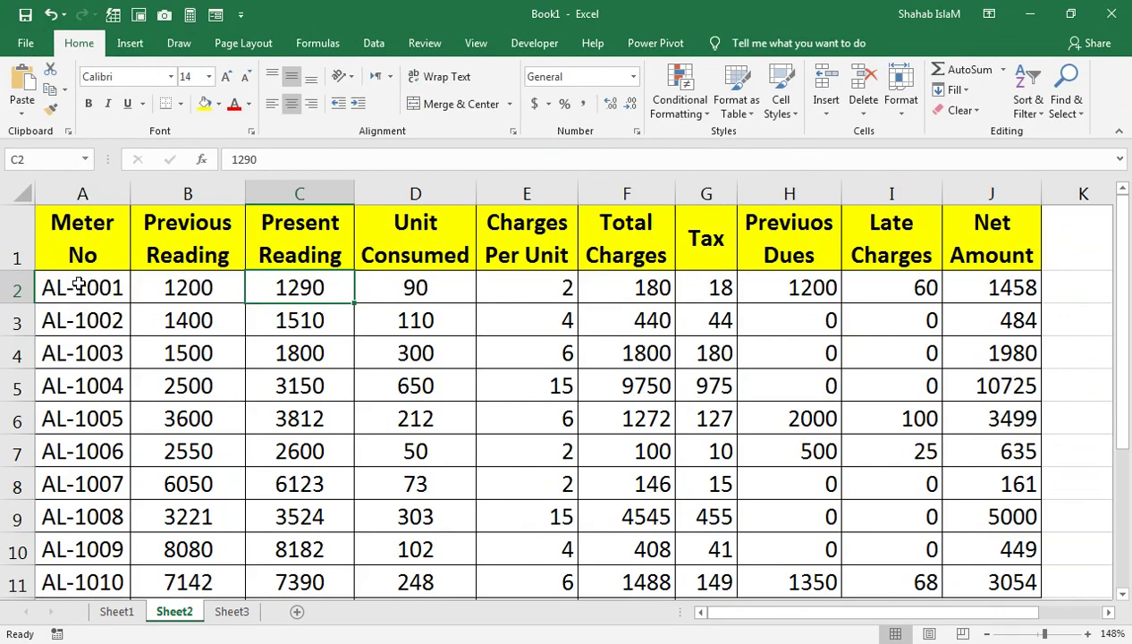
Widen column A on Sheet1.
{"action": "left_click", "coordinate": [117, 612]}
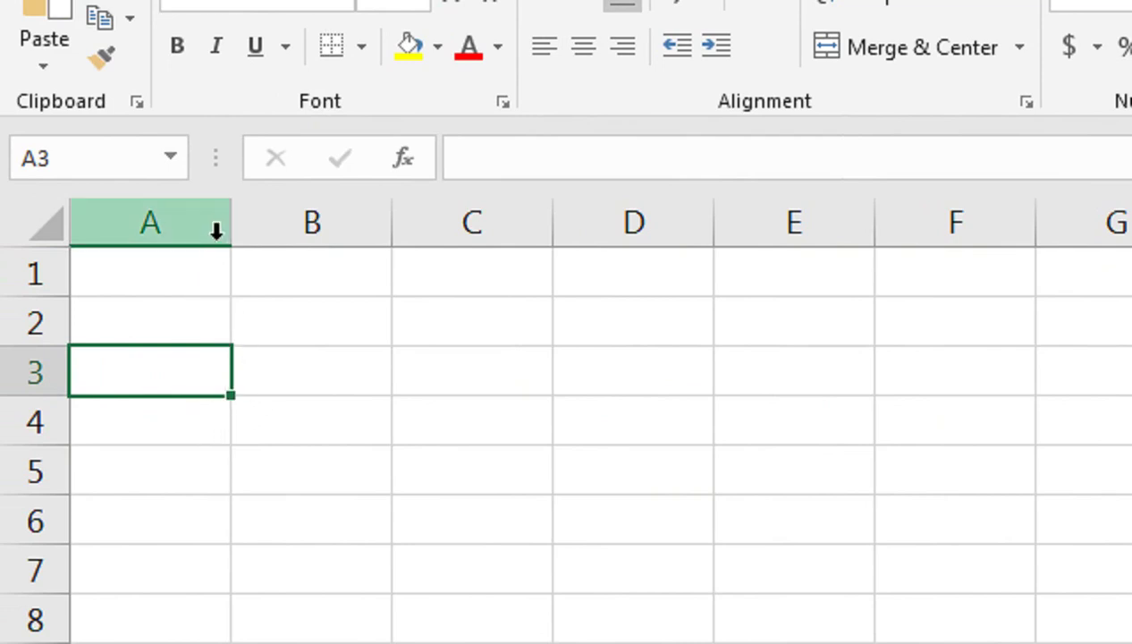
{"action": "left_click_drag", "start_coordinate": [230, 229], "coordinate": [274, 251]}
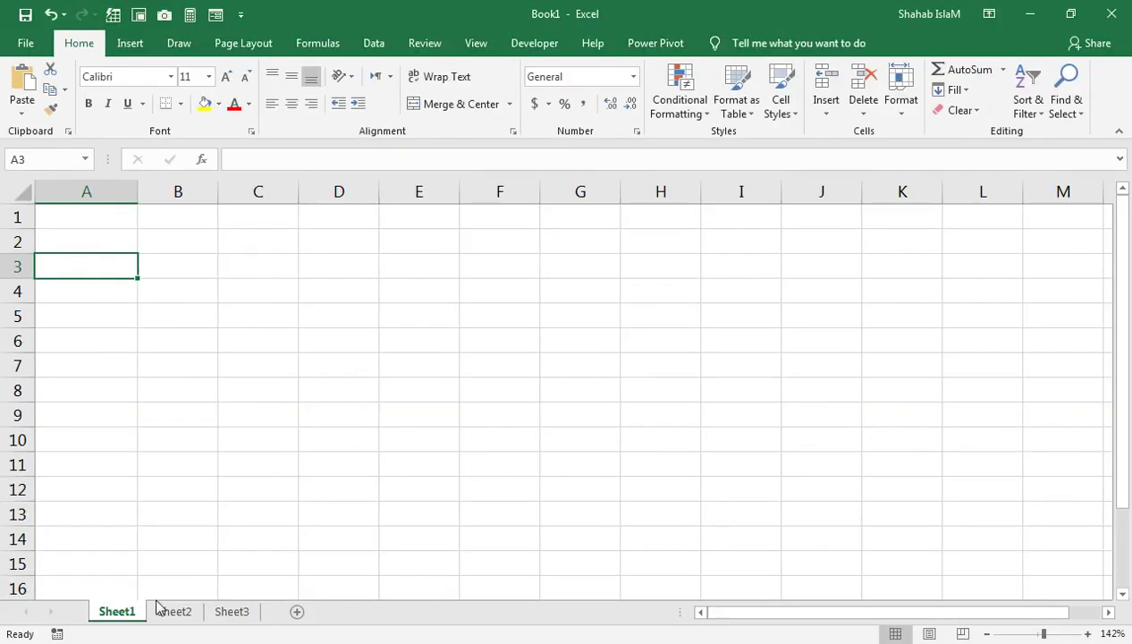
Copy the header row A1:J1 from Sheet2 and paste it into Sheet1 starting at cell A2.
{"action": "left_click", "coordinate": [156, 607]}
{"action": "left_click_drag", "start_coordinate": [79, 265], "coordinate": [949, 260]}
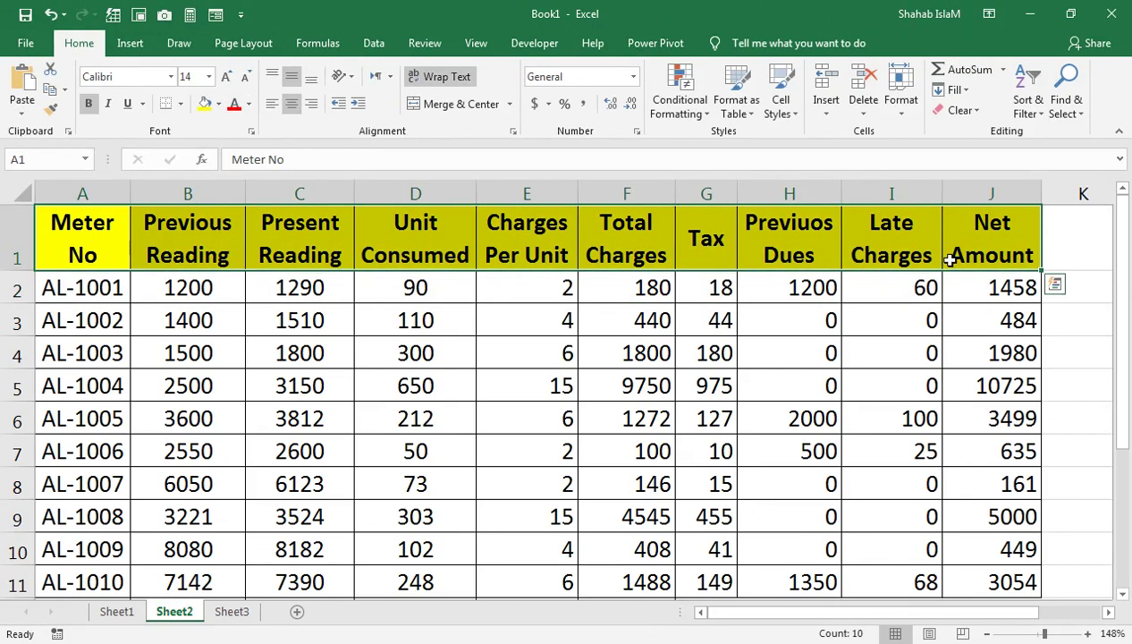
{"action": "key", "text": "ctrl+c"}
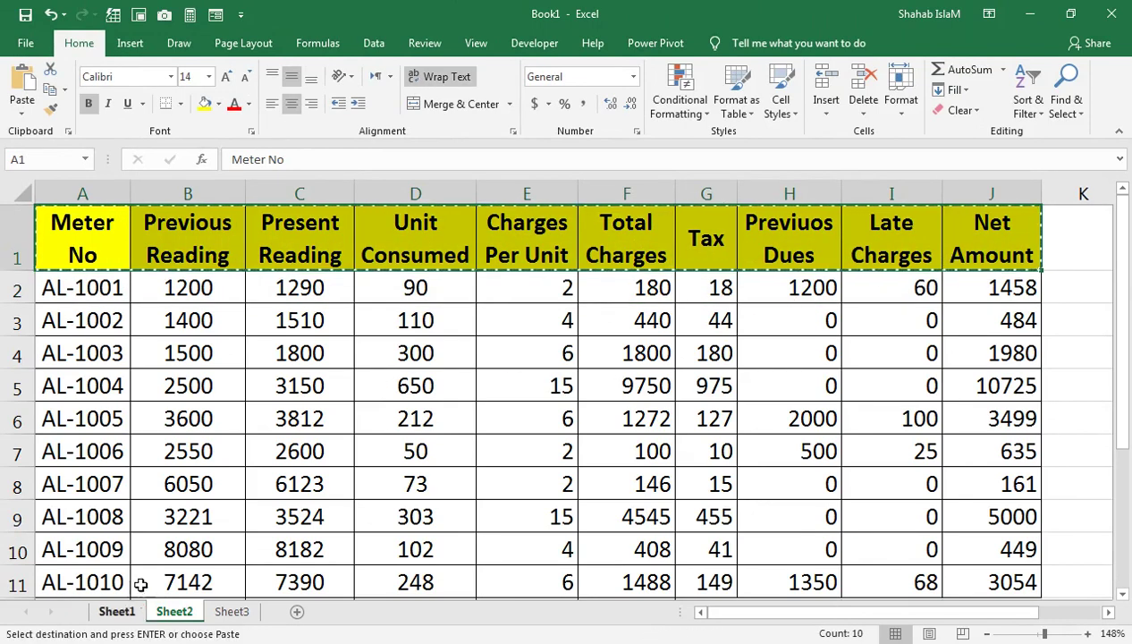
{"action": "left_click", "coordinate": [116, 610]}
{"action": "left_click", "coordinate": [83, 243]}
{"action": "key", "text": "ctrl+v"}
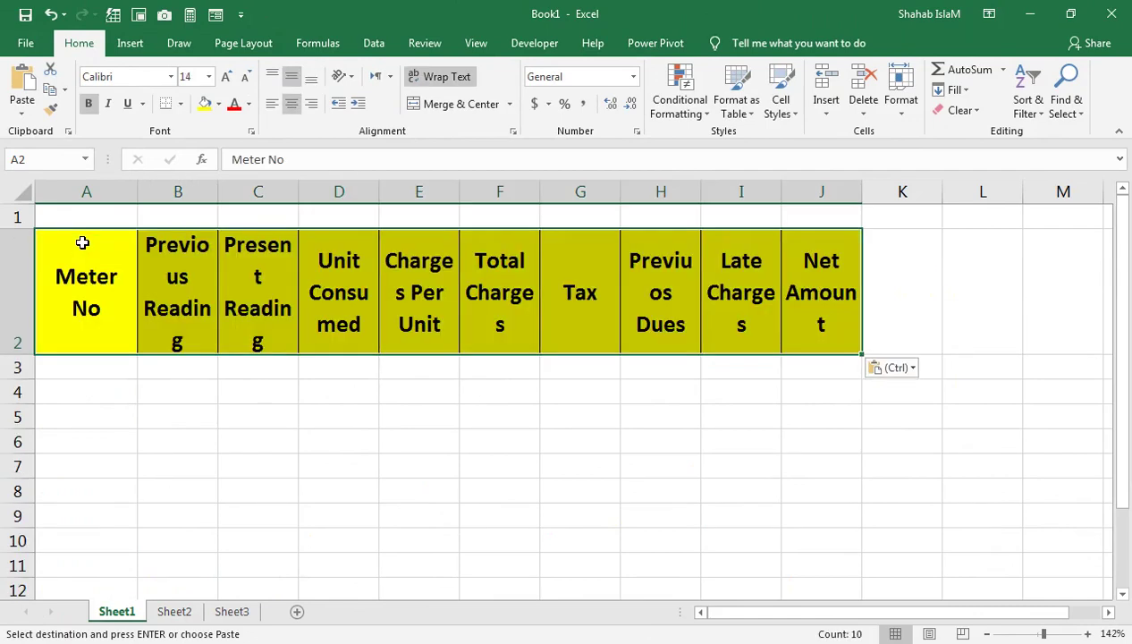
Apply the copied column widths to the pasted headers with Paste Special, and widen the Meter No column a little further.
{"action": "right_click", "coordinate": [84, 240]}
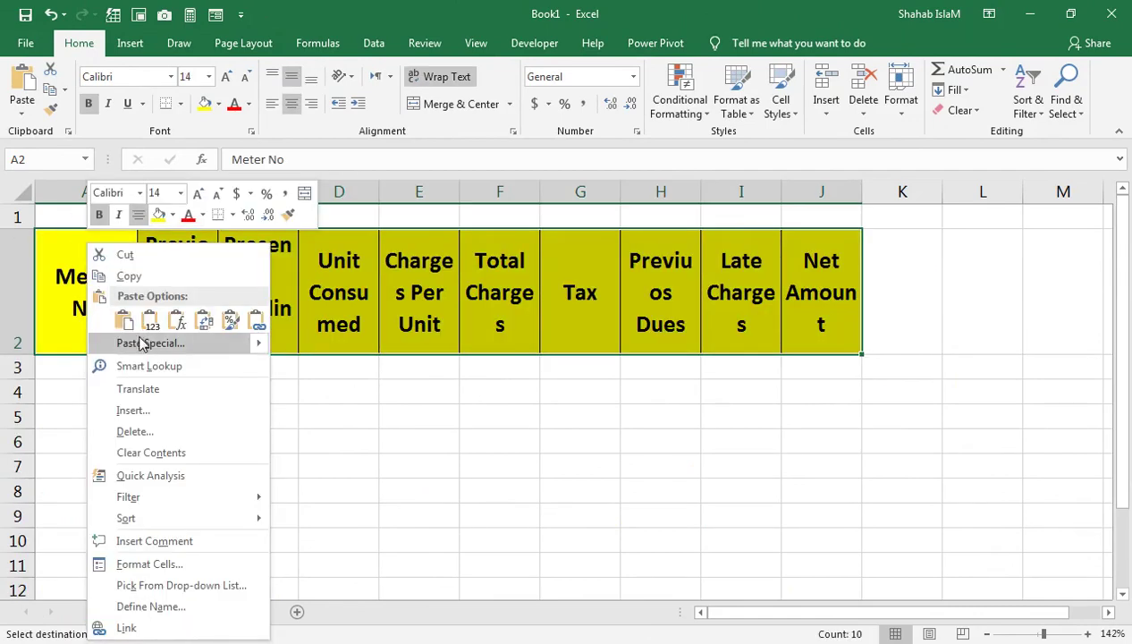
{"action": "left_click", "coordinate": [98, 338]}
{"action": "left_click", "coordinate": [266, 273]}
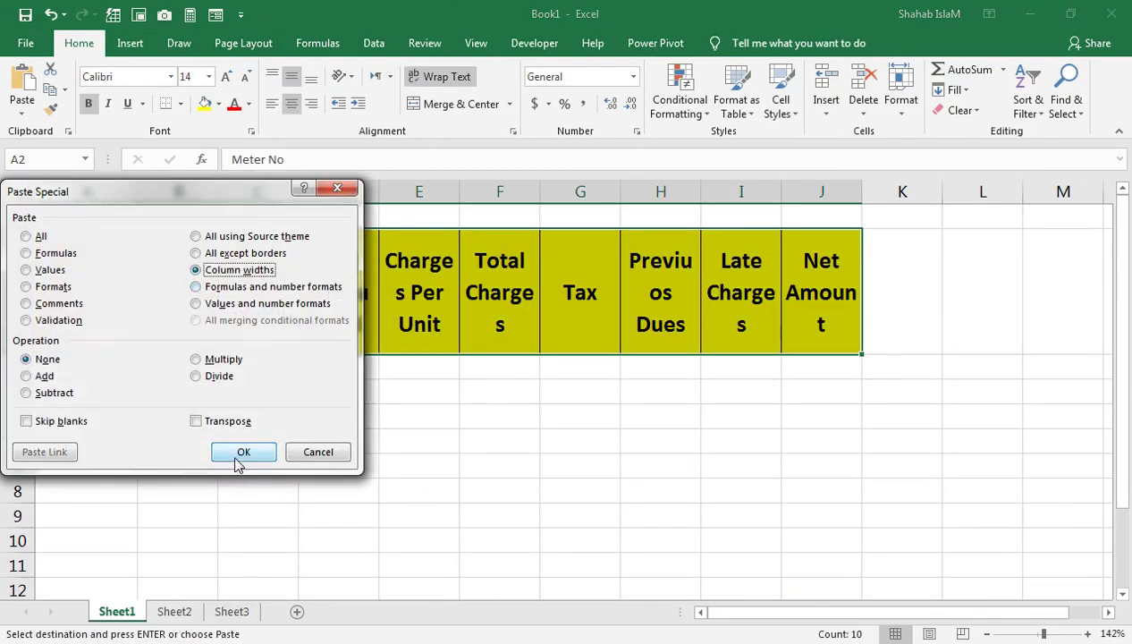
{"action": "left_click", "coordinate": [241, 453]}
{"action": "key", "text": "ctrl"}
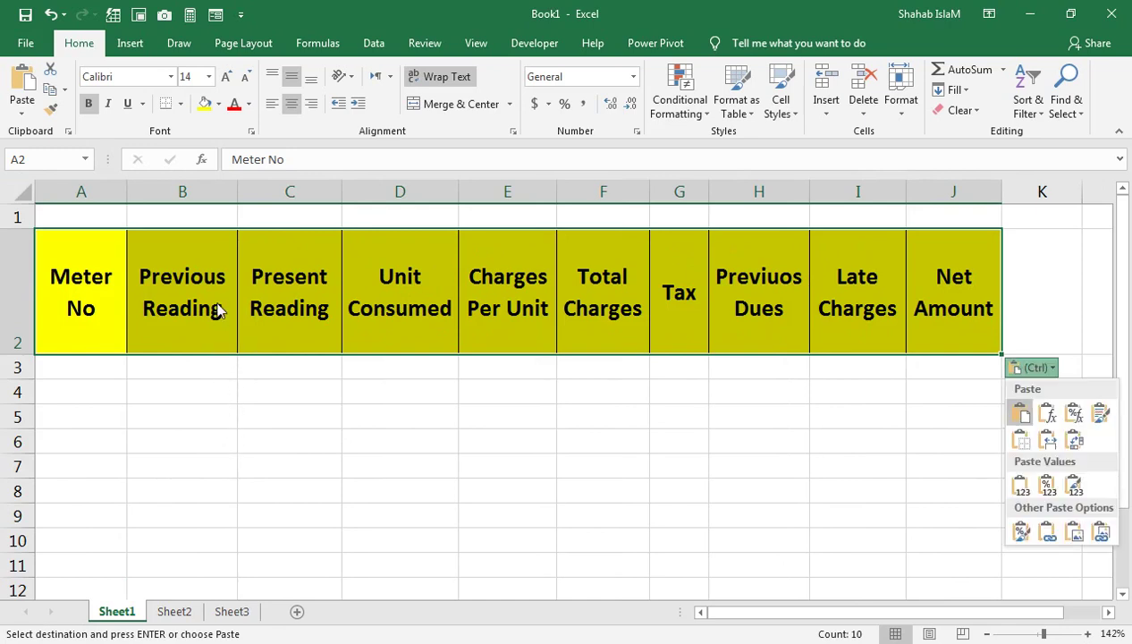
{"action": "key", "text": "ctrl"}
{"action": "left_click", "coordinate": [85, 368]}
{"action": "left_click_drag", "start_coordinate": [126, 191], "coordinate": [161, 198]}
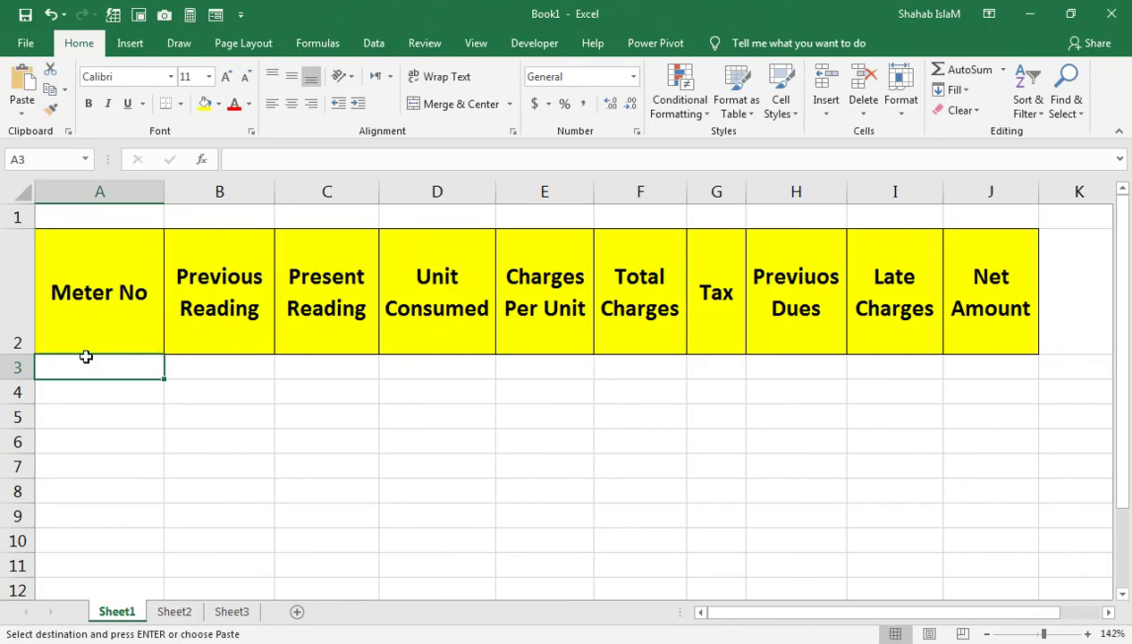
Set up data validation for cell A3 under Meter No, allowing a List.
{"action": "left_click", "coordinate": [390, 49]}
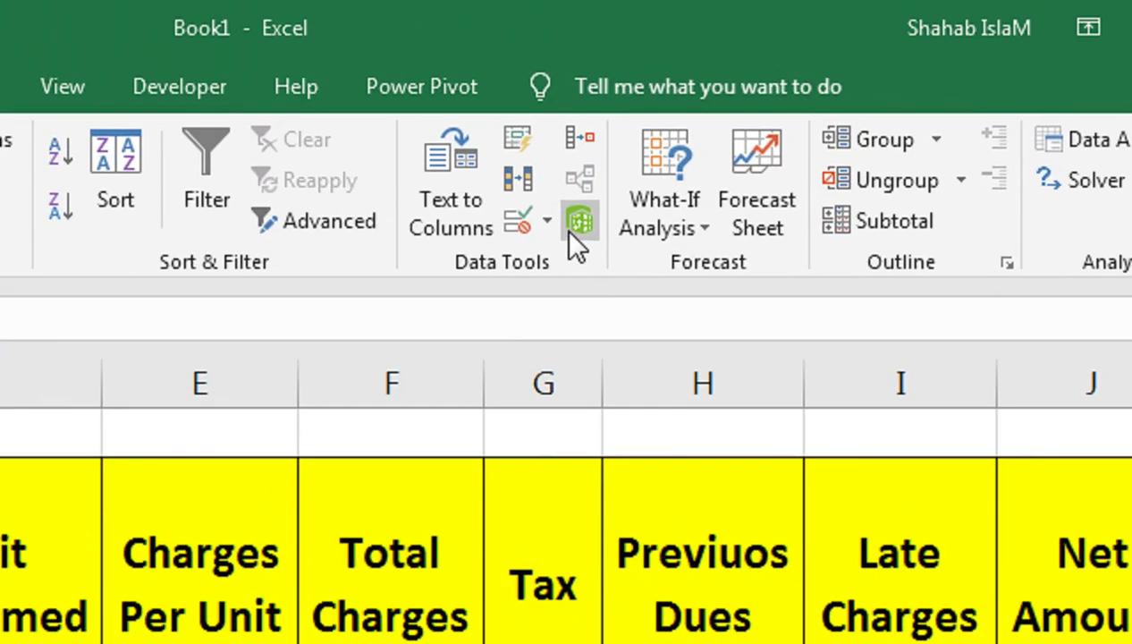
{"action": "left_click", "coordinate": [716, 111]}
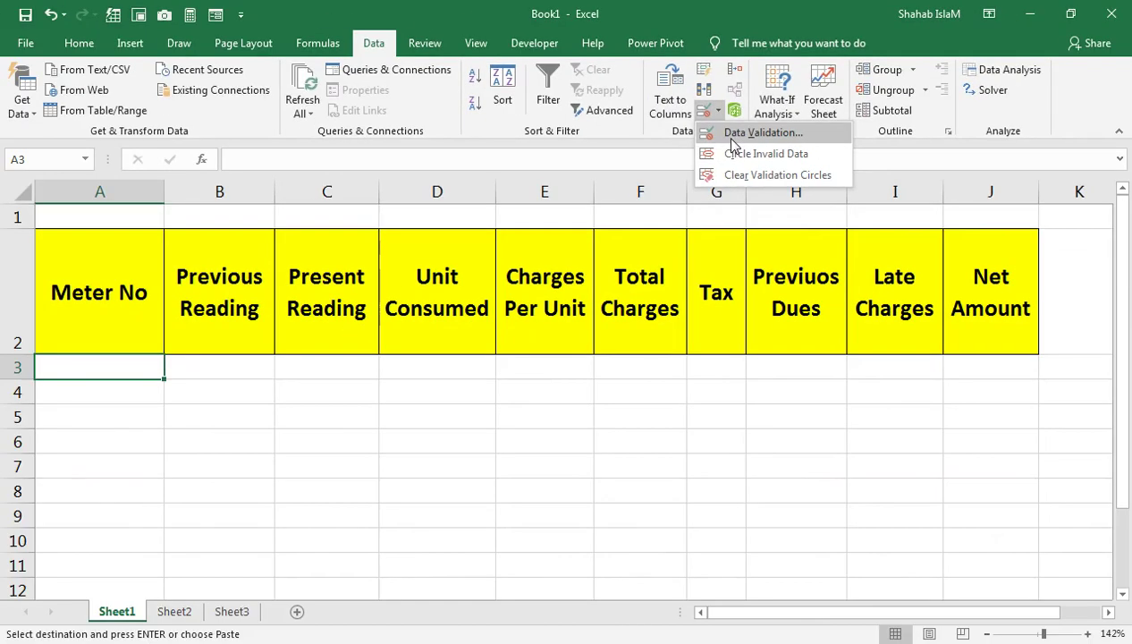
{"action": "left_click", "coordinate": [732, 134]}
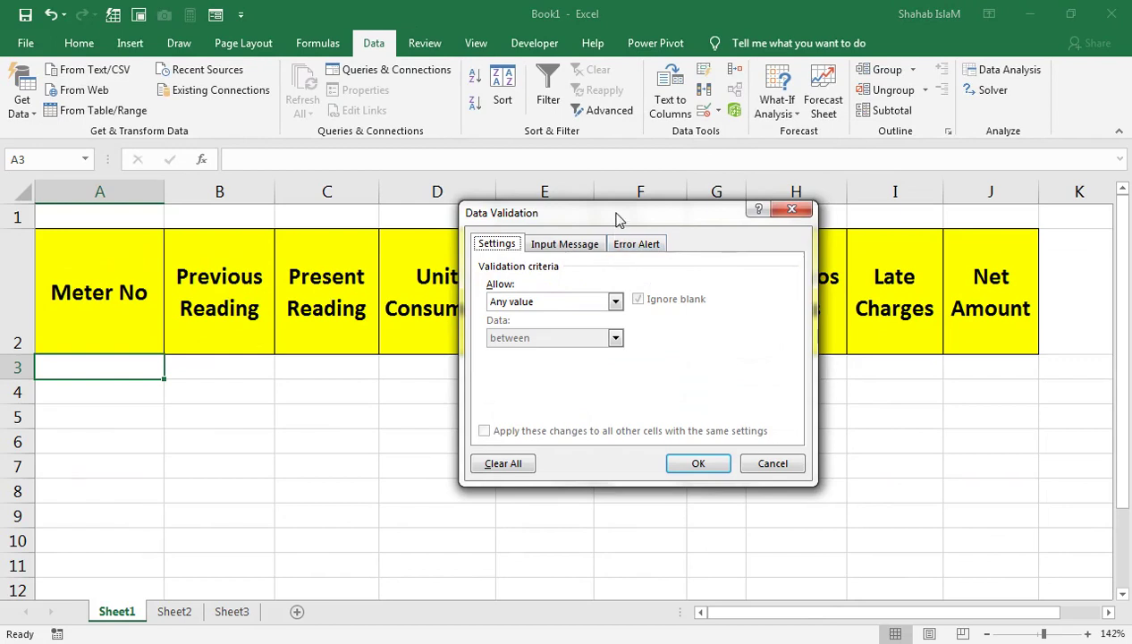
{"action": "left_click_drag", "start_coordinate": [619, 220], "coordinate": [375, 322]}
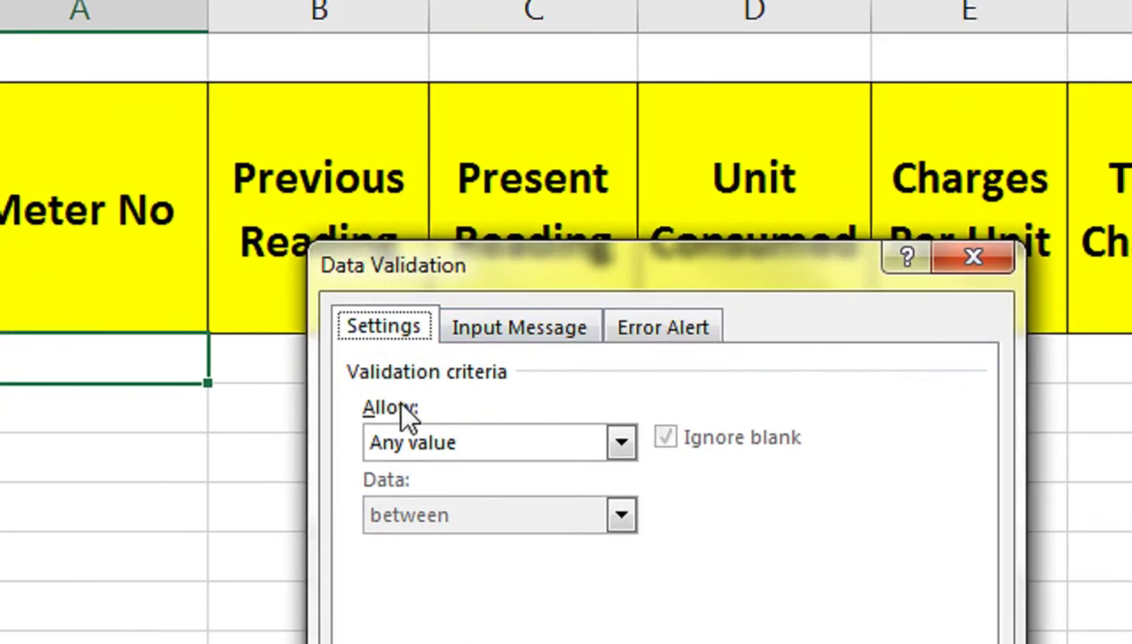
{"action": "left_click", "coordinate": [442, 437]}
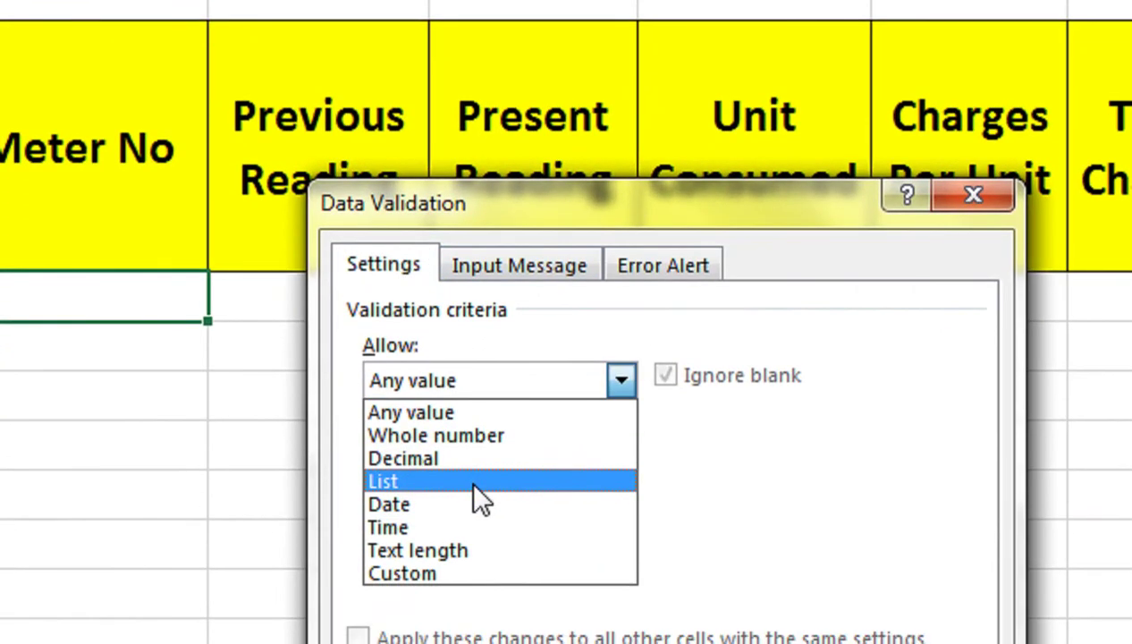
{"action": "left_click", "coordinate": [467, 541]}
{"action": "left_click", "coordinate": [466, 524]}
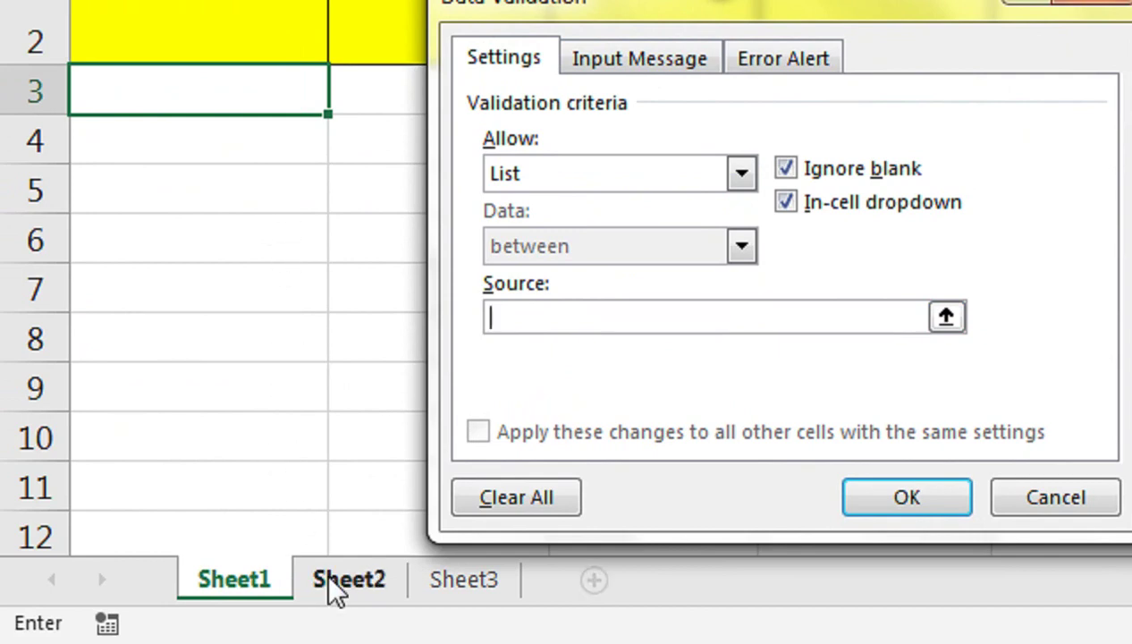
{"action": "left_click", "coordinate": [599, 176]}
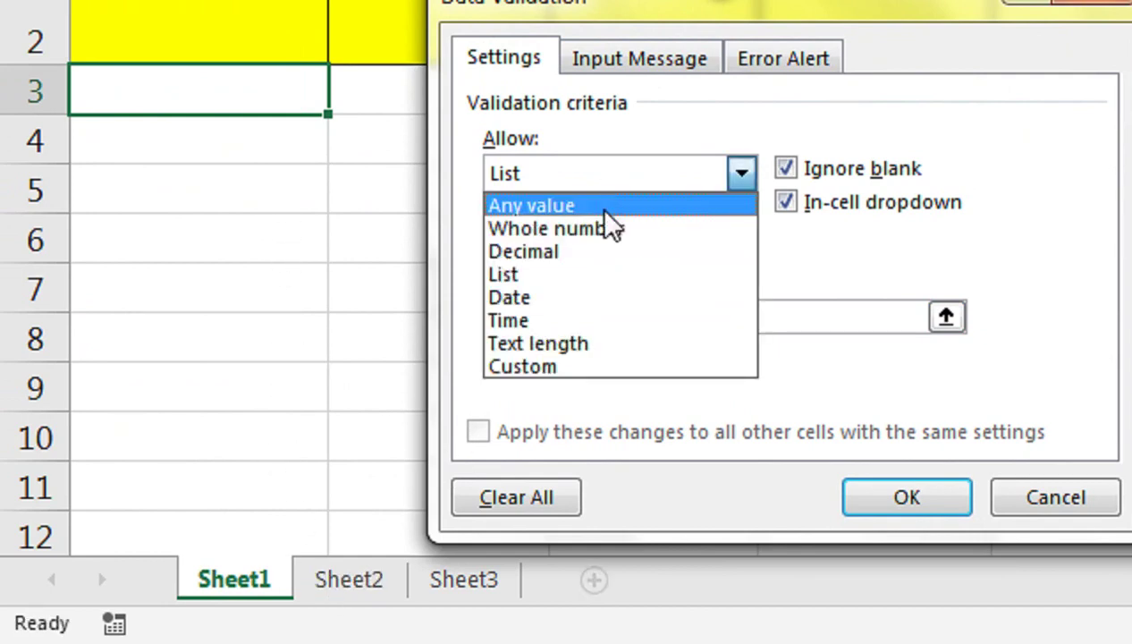
{"action": "left_click", "coordinate": [621, 286]}
{"action": "left_click", "coordinate": [637, 397]}
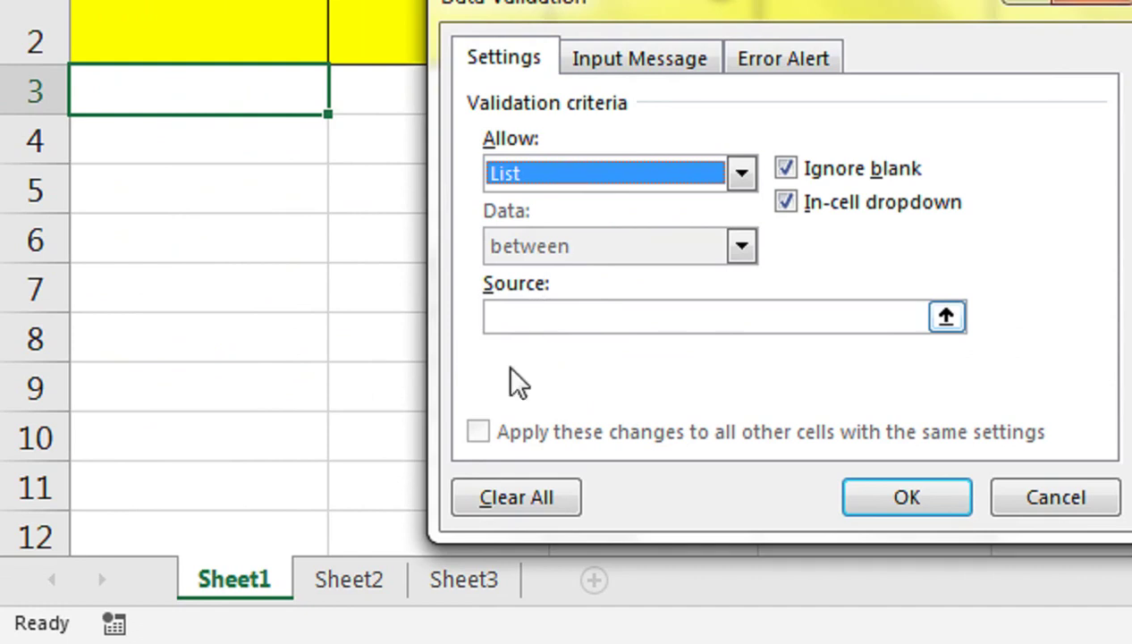
Apply the validation list with source =Sheet2!$A$2:$A$11 and choose AL-1001 in cell A3.
{"action": "left_click", "coordinate": [372, 578]}
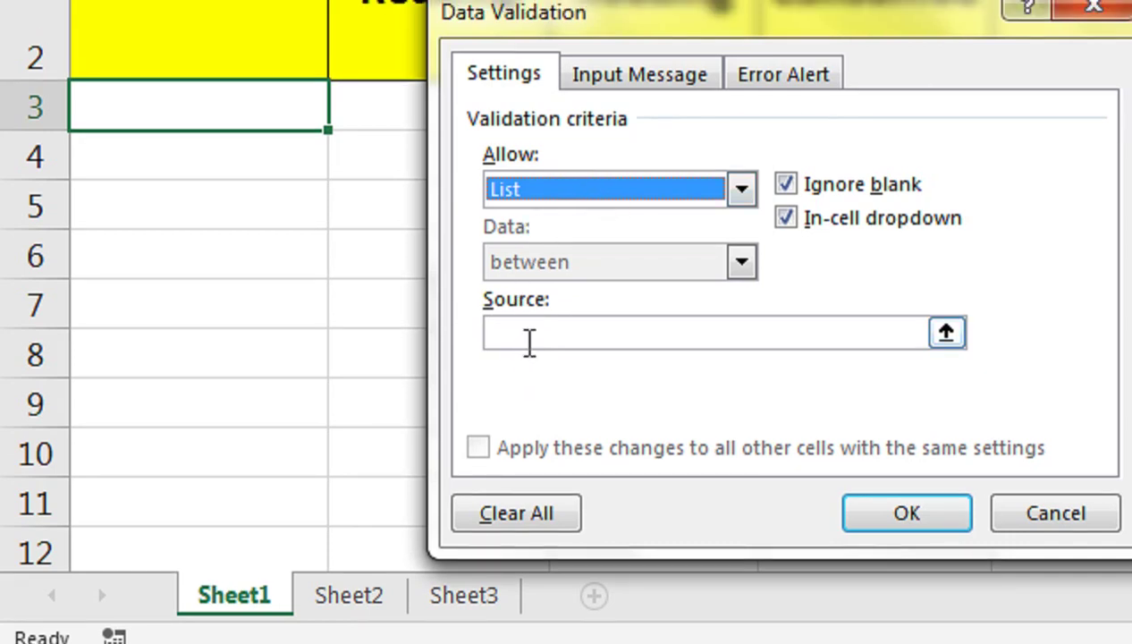
{"action": "left_click", "coordinate": [529, 340]}
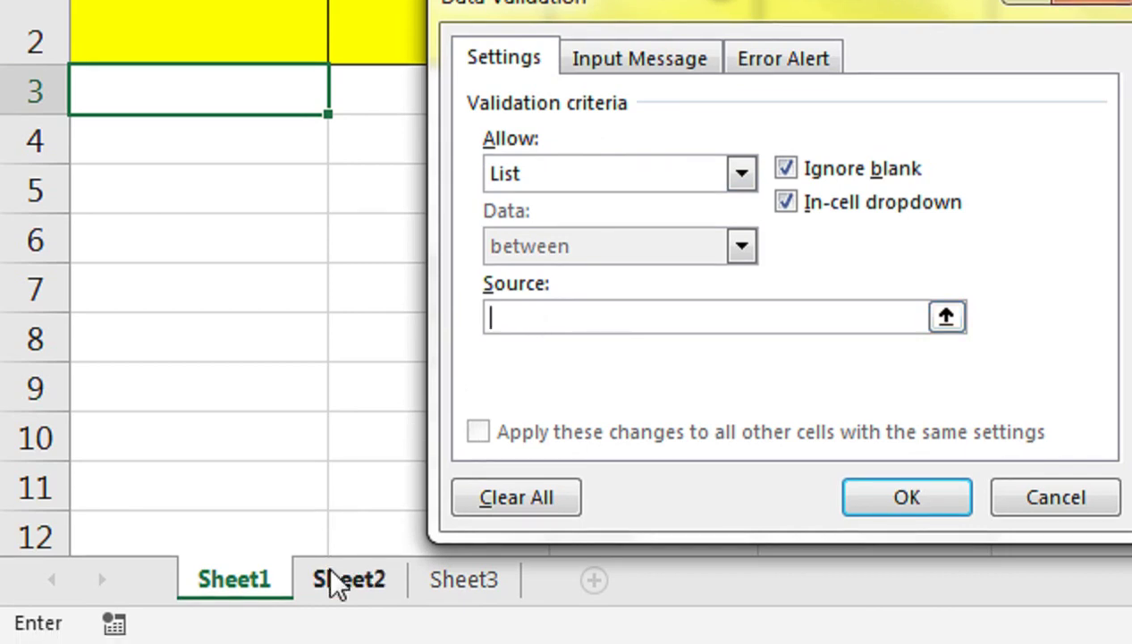
{"action": "left_click", "coordinate": [344, 579]}
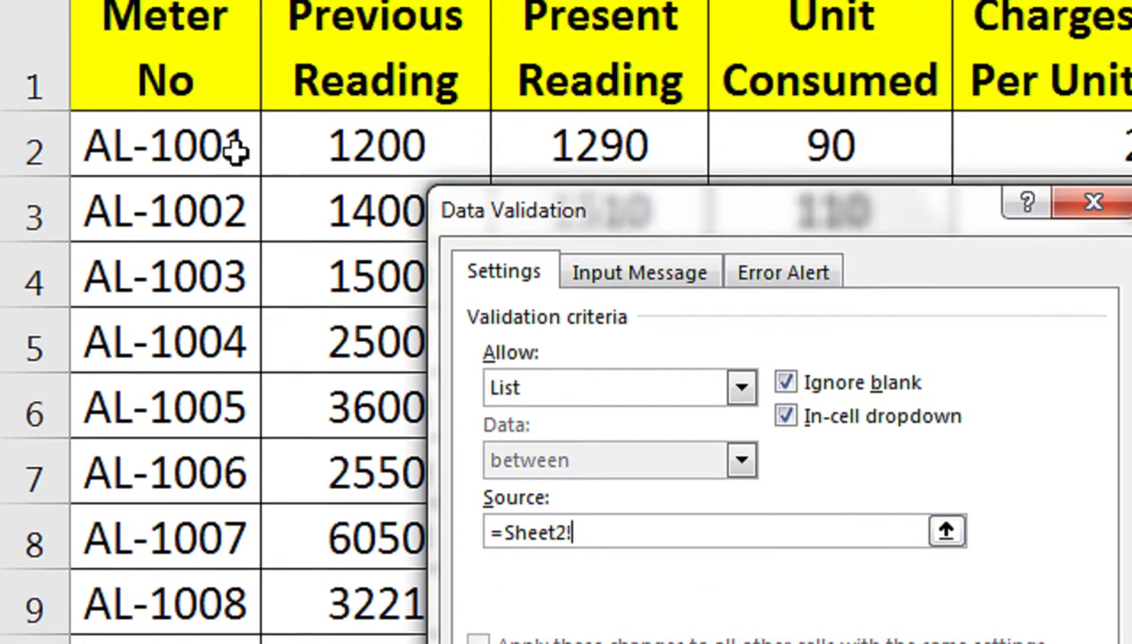
{"action": "left_click_drag", "start_coordinate": [232, 154], "coordinate": [223, 509]}
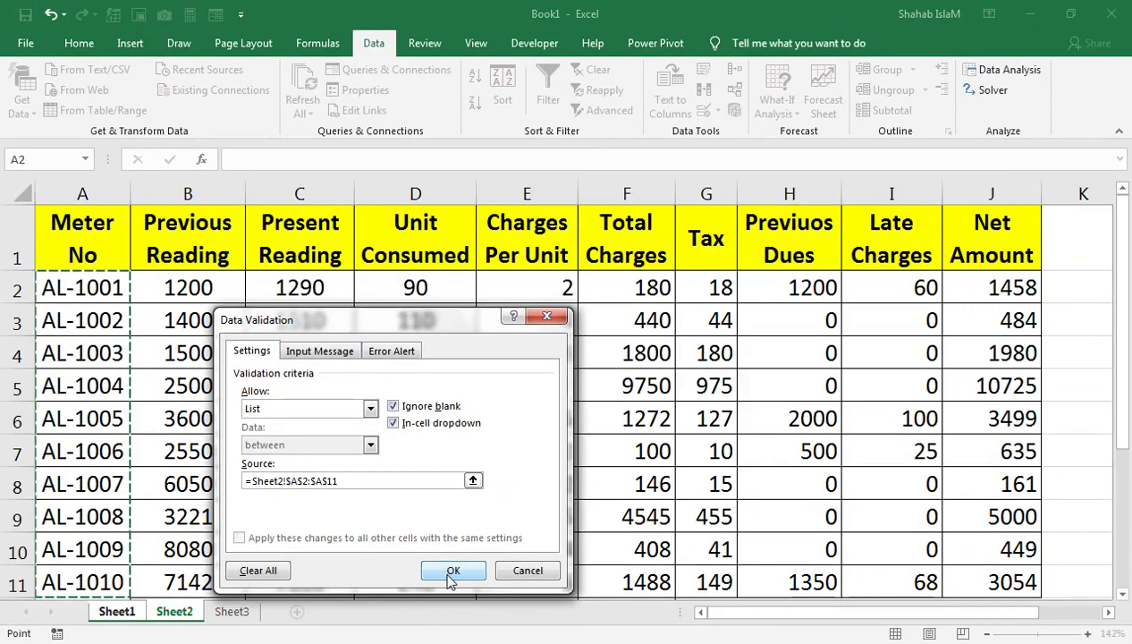
{"action": "left_click", "coordinate": [858, 492]}
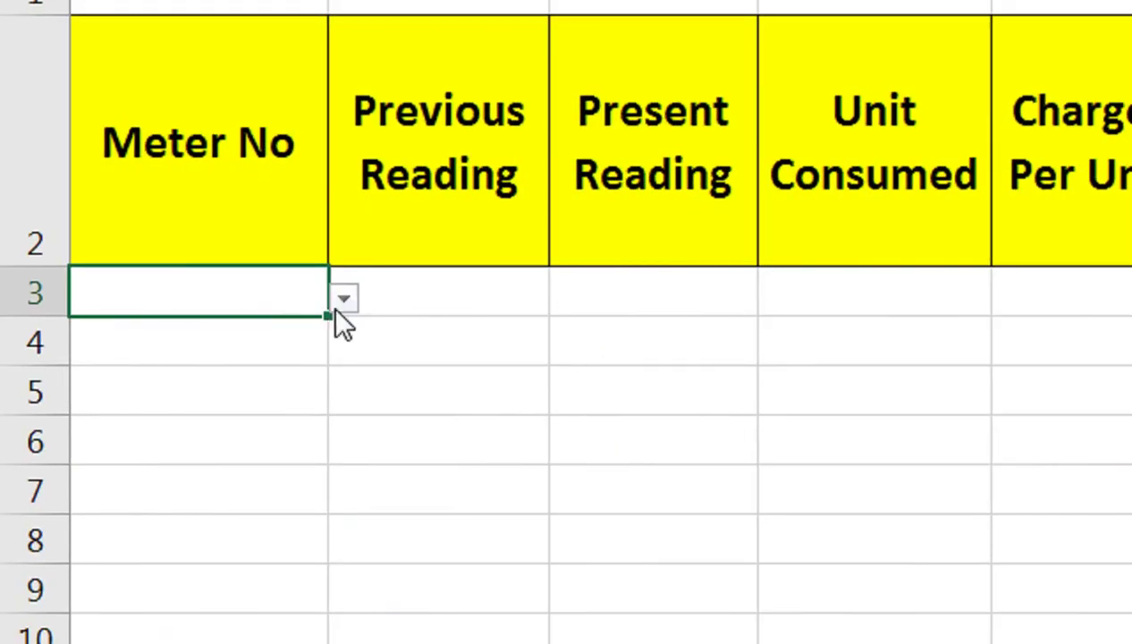
{"action": "left_click", "coordinate": [343, 299]}
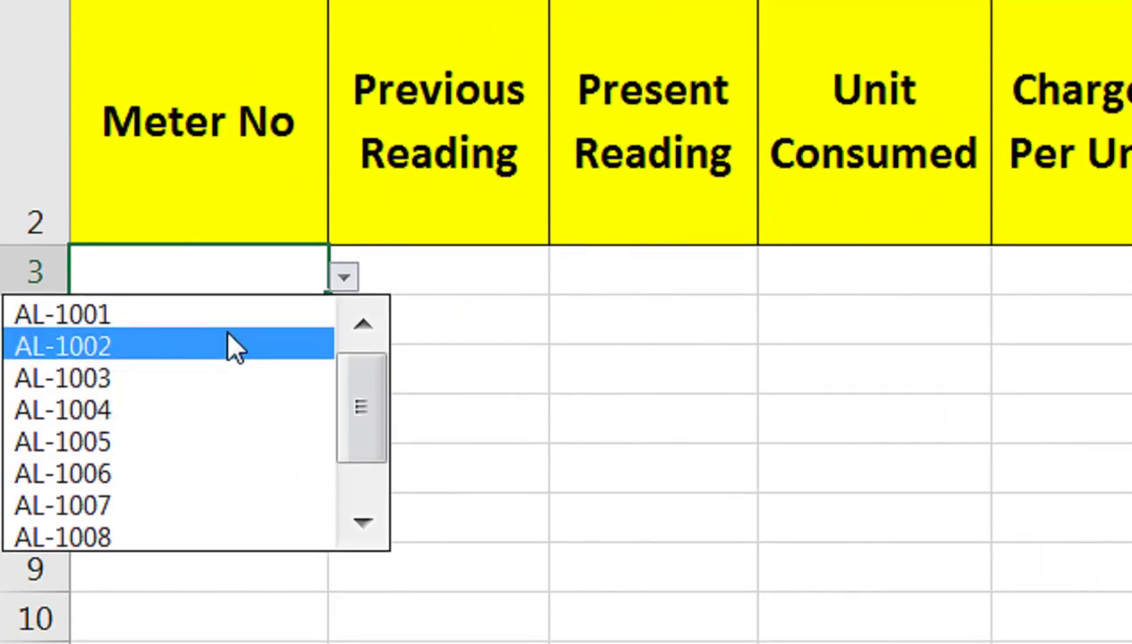
{"action": "left_click", "coordinate": [228, 314]}
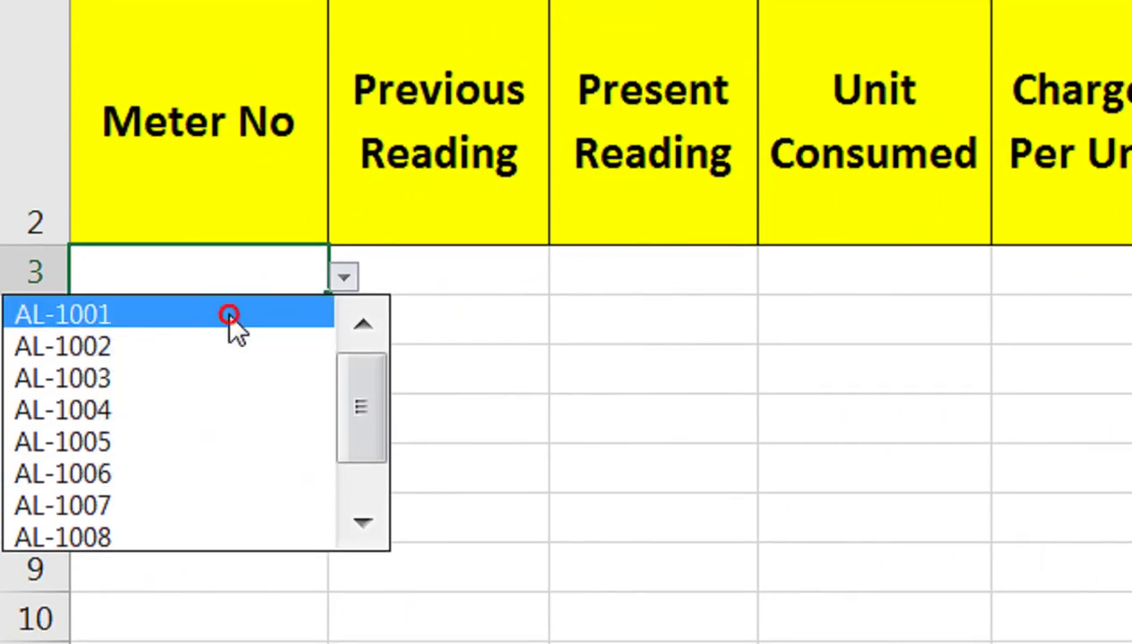
Start a VLOOKUP formula in B3 under Previous Reading, using $A3 with a locked column as the lookup value.
{"action": "left_click", "coordinate": [506, 271]}
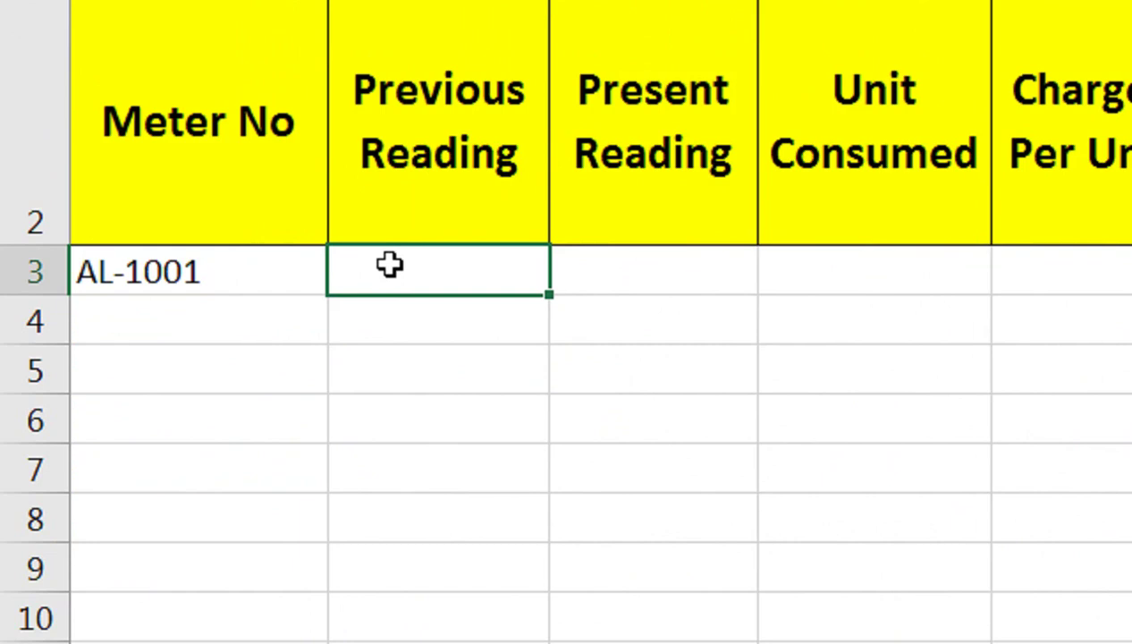
{"action": "type", "text": "=v"}
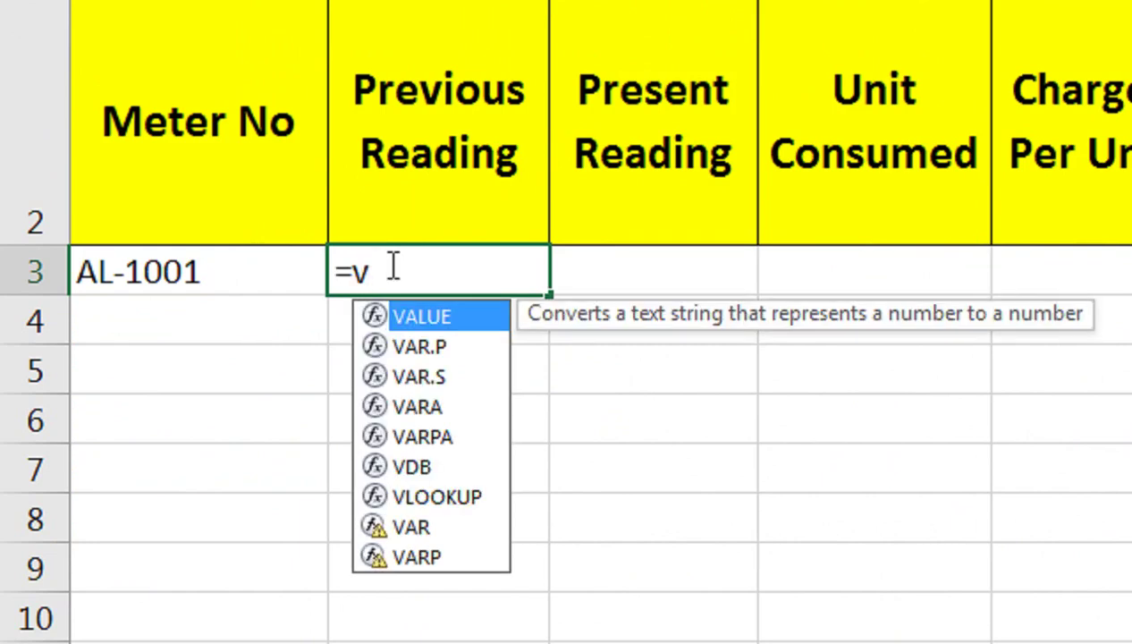
{"action": "type", "text": "lo"}
{"action": "key", "text": "Tab"}
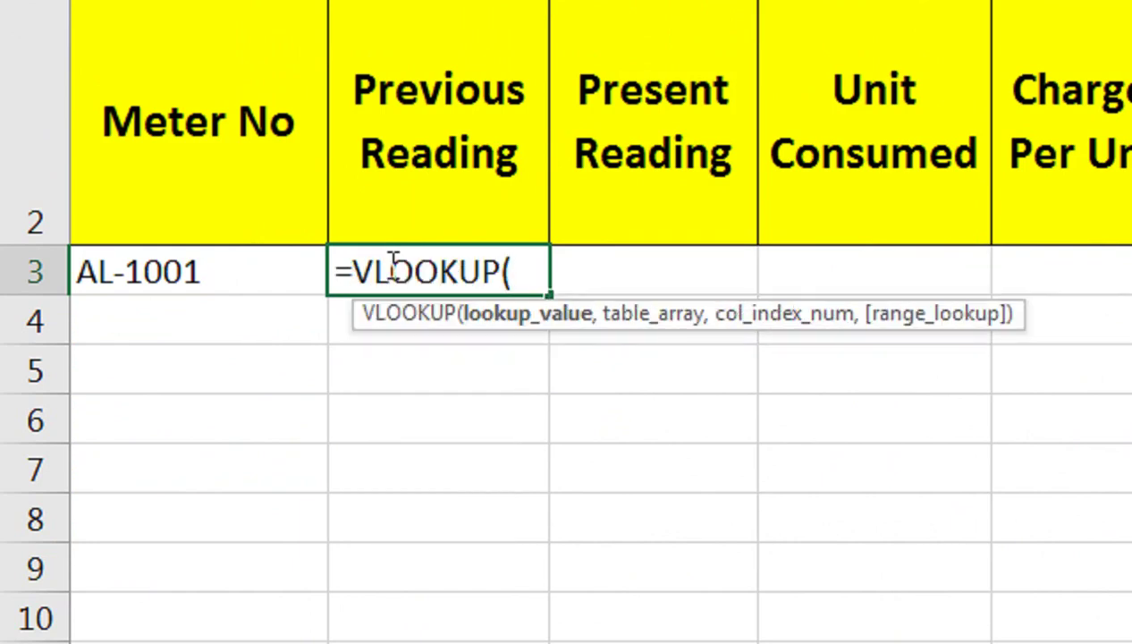
{"action": "key", "text": "Left"}
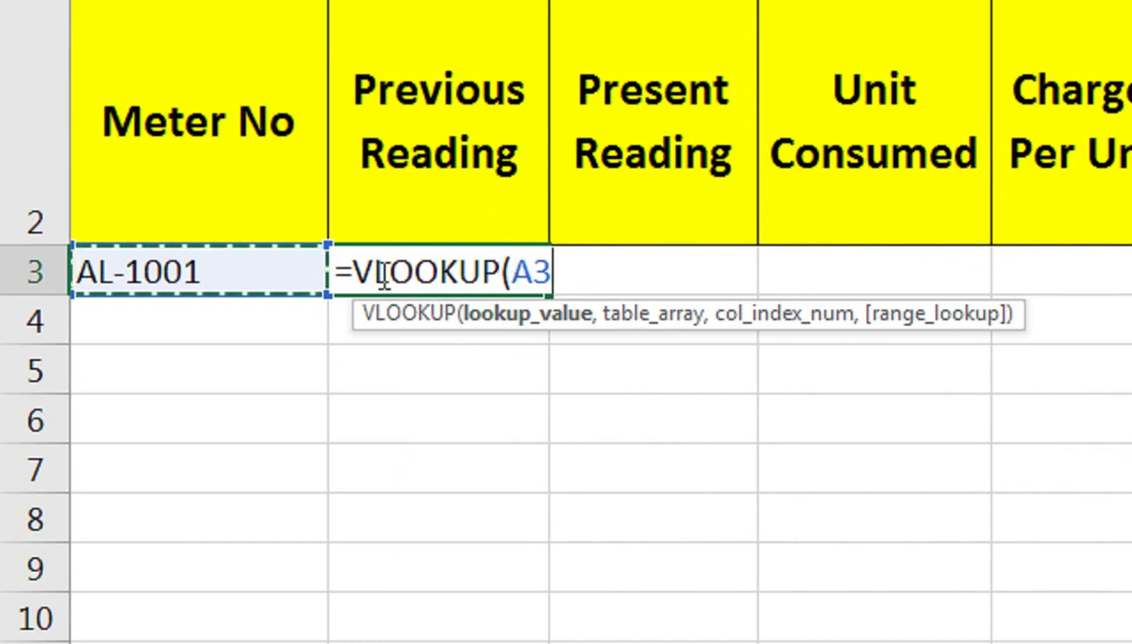
{"action": "key", "text": "F4"}
{"action": "key", "text": "F4"}
{"action": "key", "text": "F4"}
{"action": "type", "text": ","}
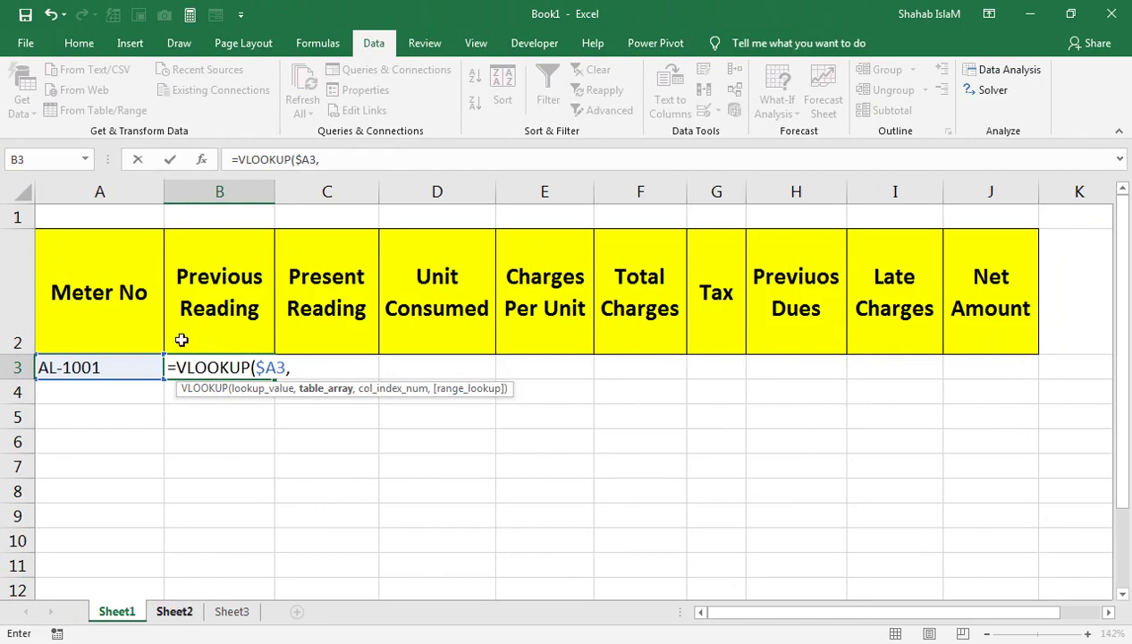
Set the VLOOKUP table array to the absolute range Sheet2!$A$1:$J$11.
{"action": "key", "text": "ctrl+Page_Down"}
{"action": "left_click_drag", "start_coordinate": [134, 239], "coordinate": [944, 573]}
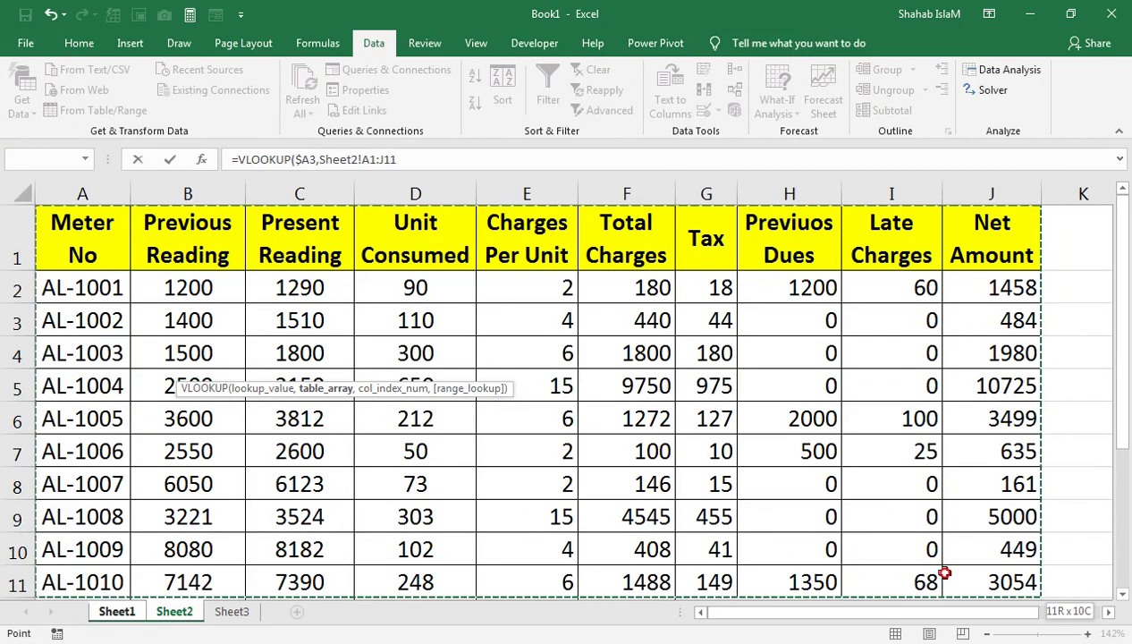
{"action": "key", "text": "F4"}
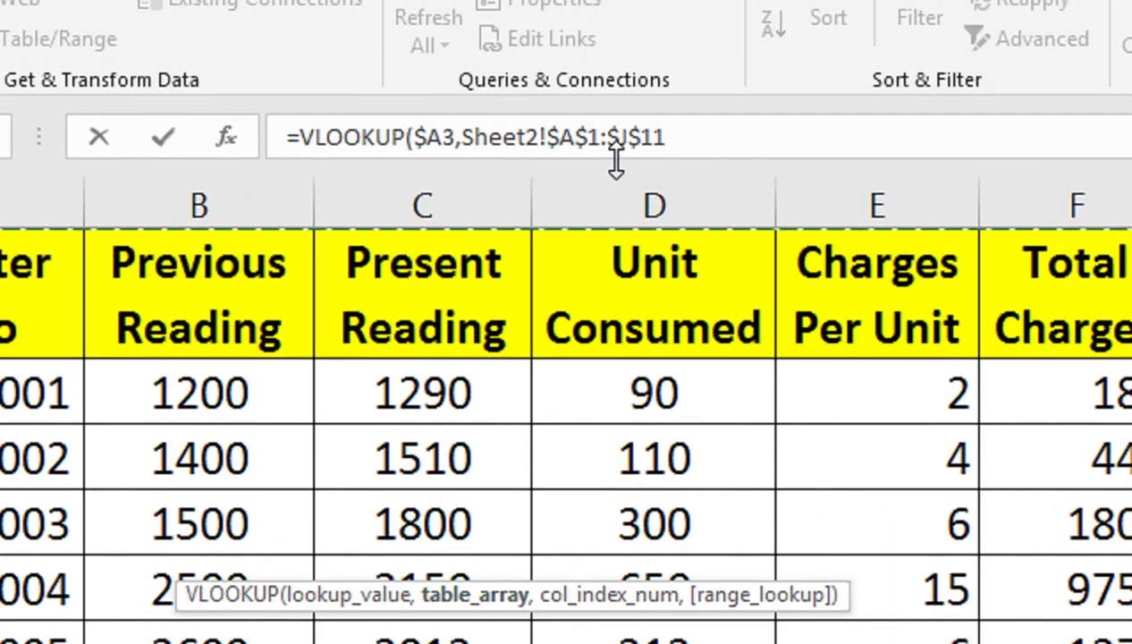
{"action": "type", "text": ","}
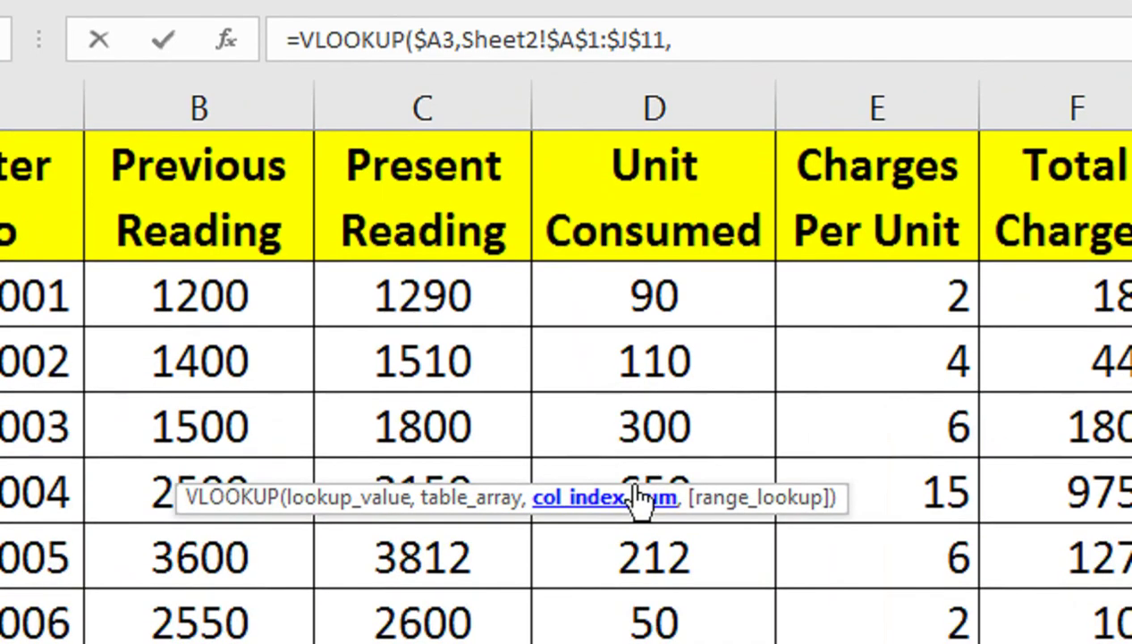
Nest a MATCH function as the column index, using Sheet1!B$2 with a locked row as its lookup value.
{"action": "type", "text": "mat"}
{"action": "key", "text": "Tab"}
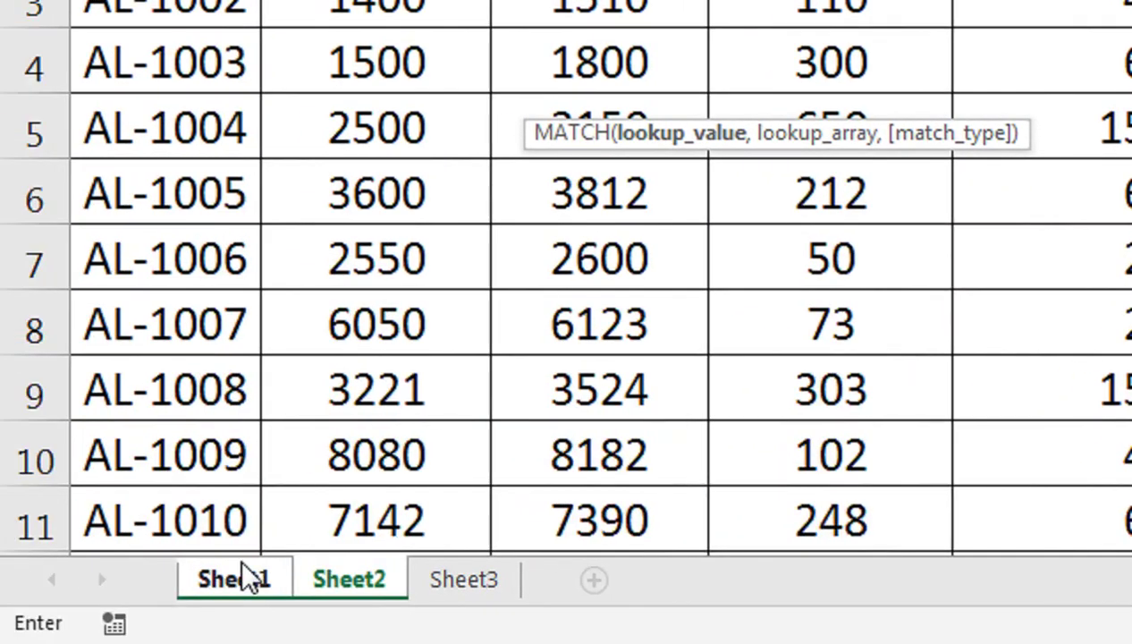
{"action": "left_click", "coordinate": [243, 506]}
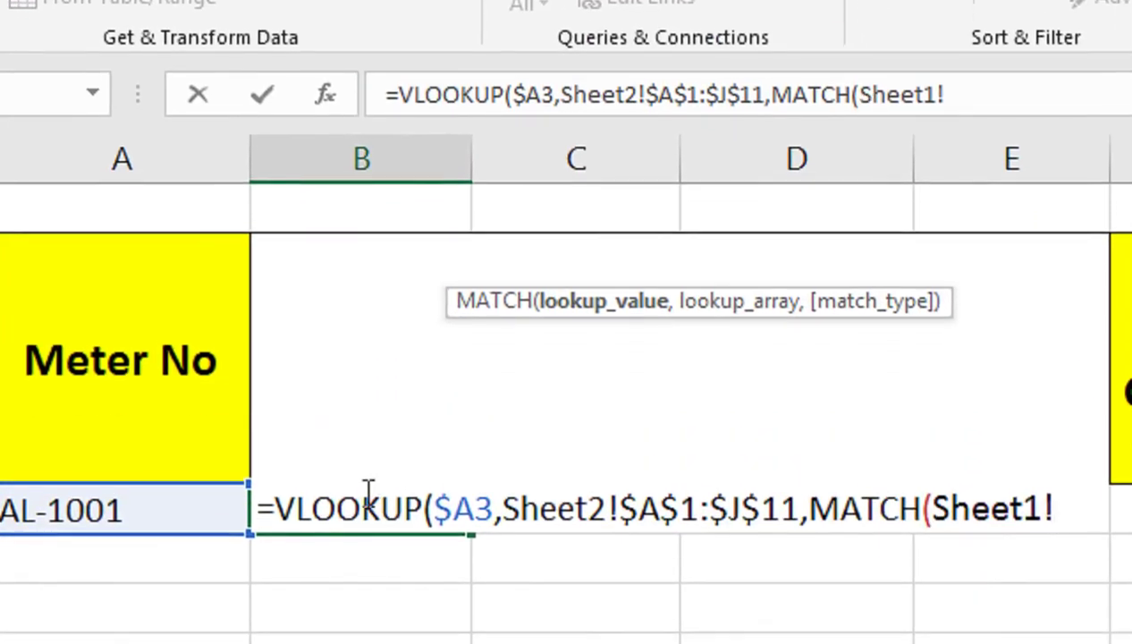
{"action": "left_click", "coordinate": [369, 540]}
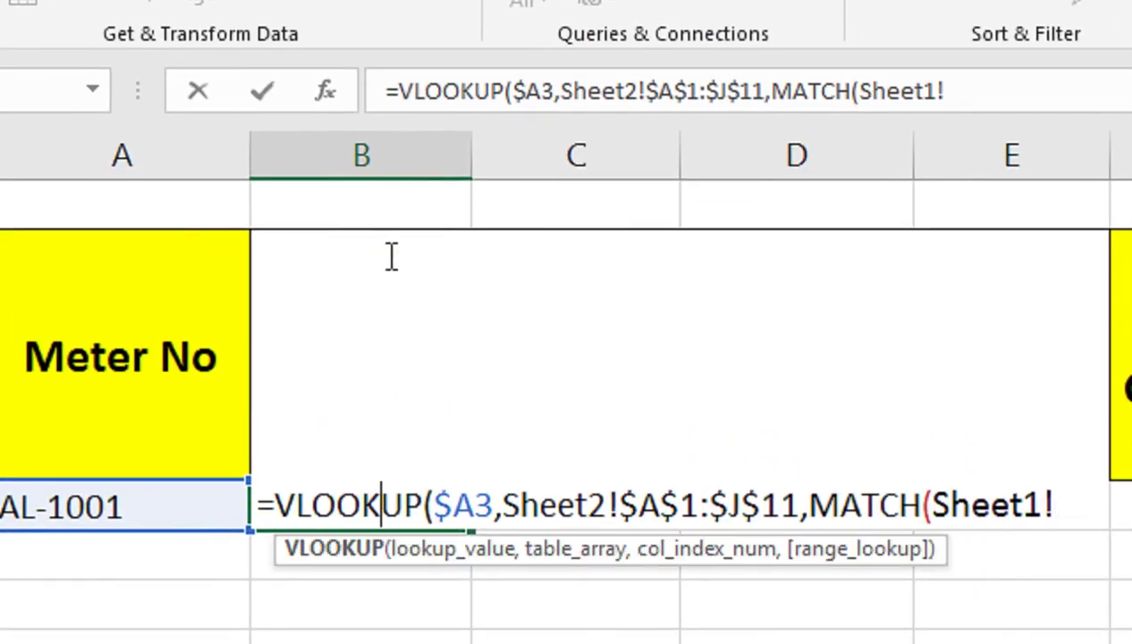
{"action": "key", "text": "Return"}
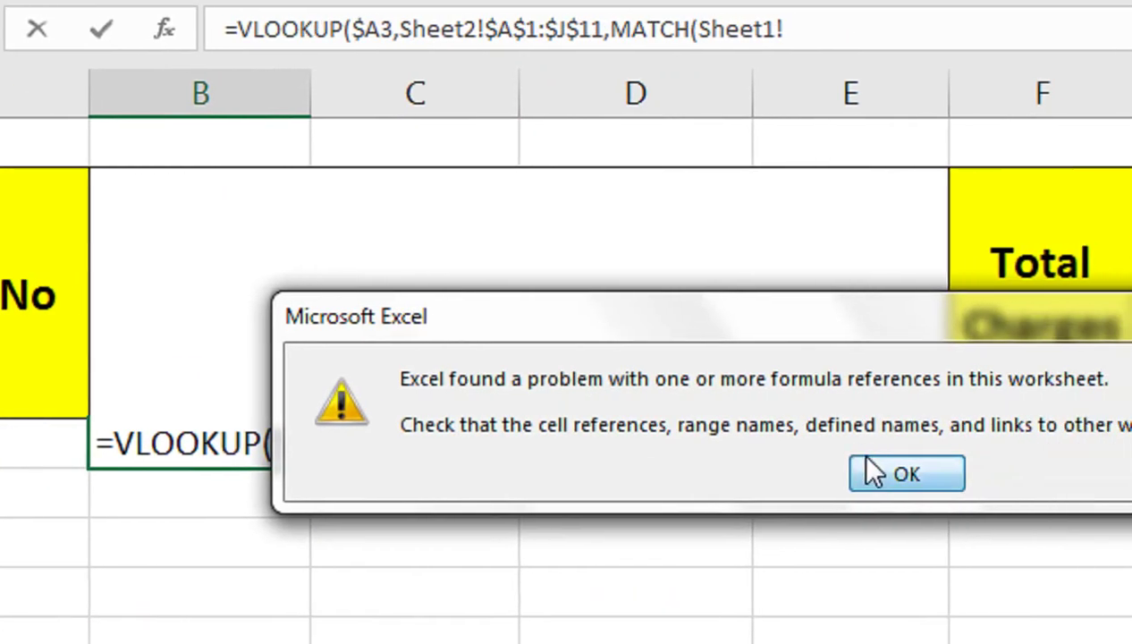
{"action": "left_click", "coordinate": [905, 473]}
{"action": "left_click", "coordinate": [264, 143]}
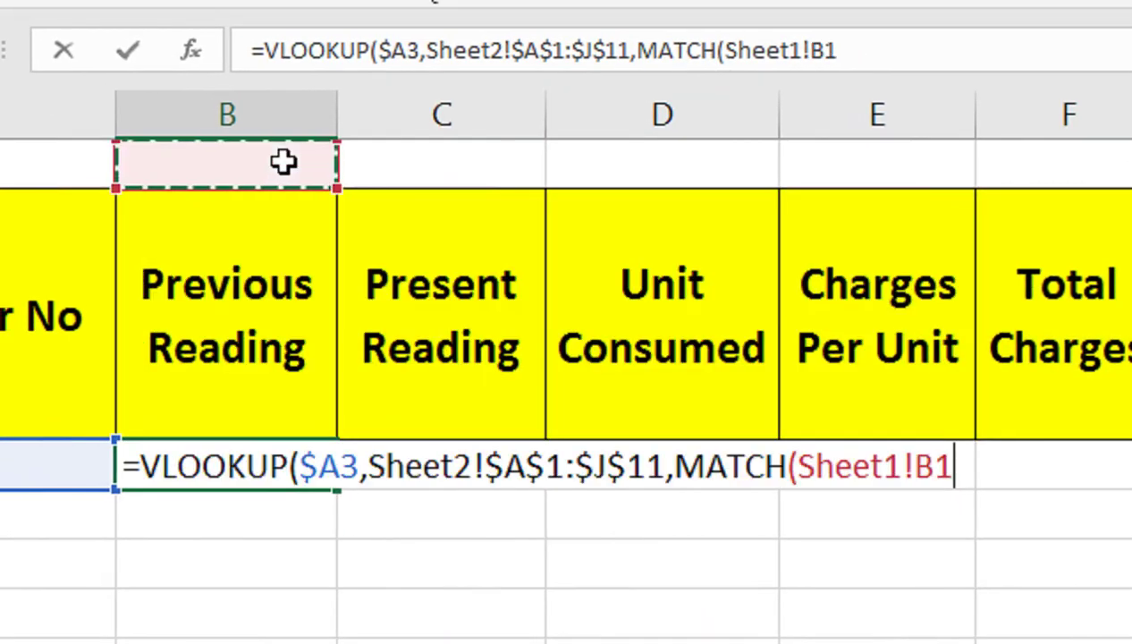
{"action": "left_click", "coordinate": [288, 218]}
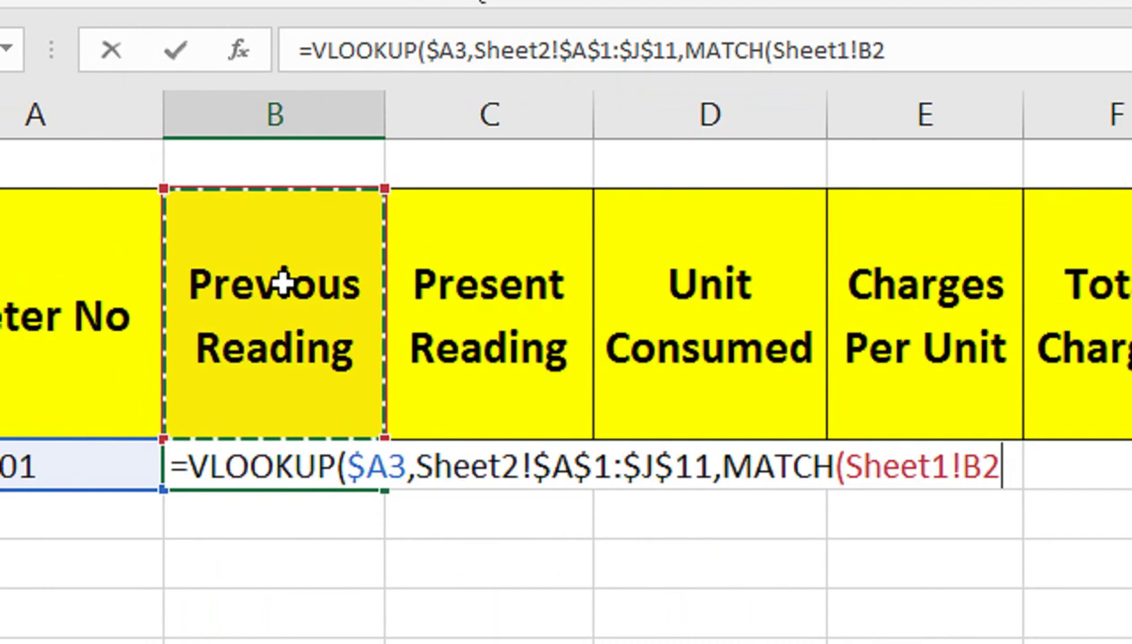
{"action": "key", "text": "F4"}
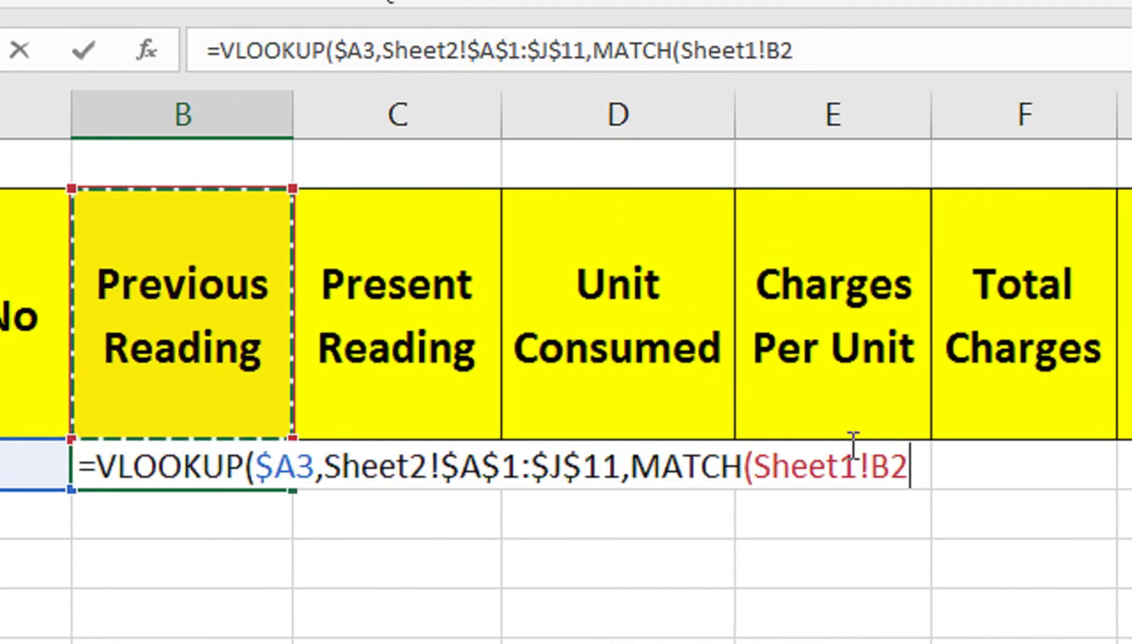
{"action": "key", "text": "F4"}
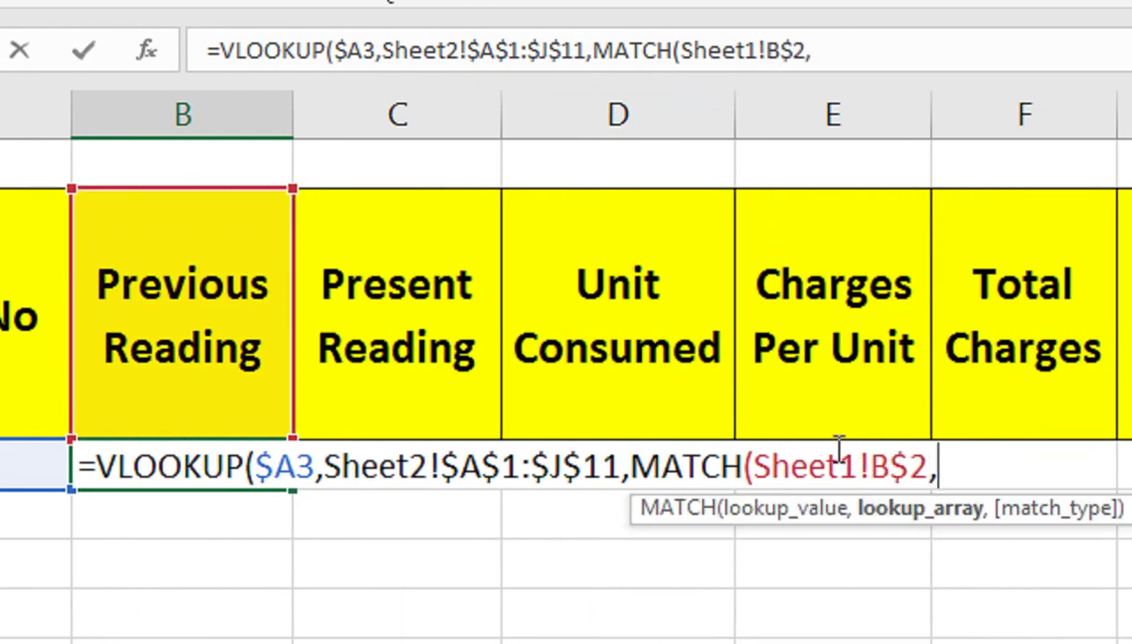
{"action": "type", "text": ","}
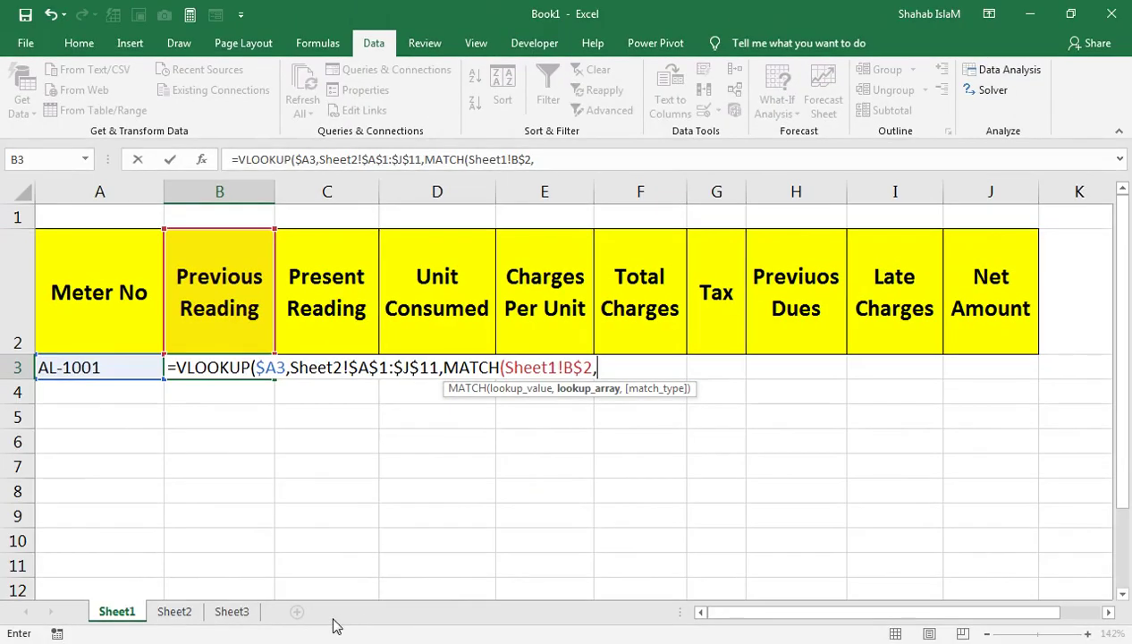
Set the MATCH lookup array to the absolute header range Sheet2!$A$1:$J$1 with match type 0.
{"action": "left_click", "coordinate": [175, 615]}
{"action": "left_click_drag", "start_coordinate": [86, 243], "coordinate": [952, 210]}
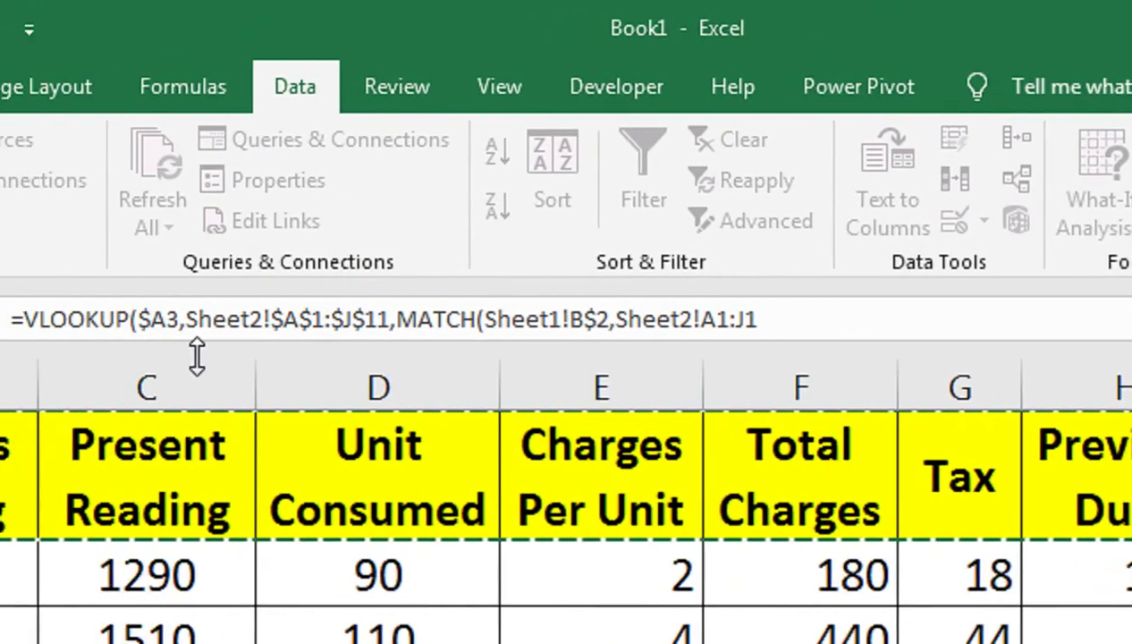
{"action": "key", "text": "F4"}
{"action": "type", "text": ","}
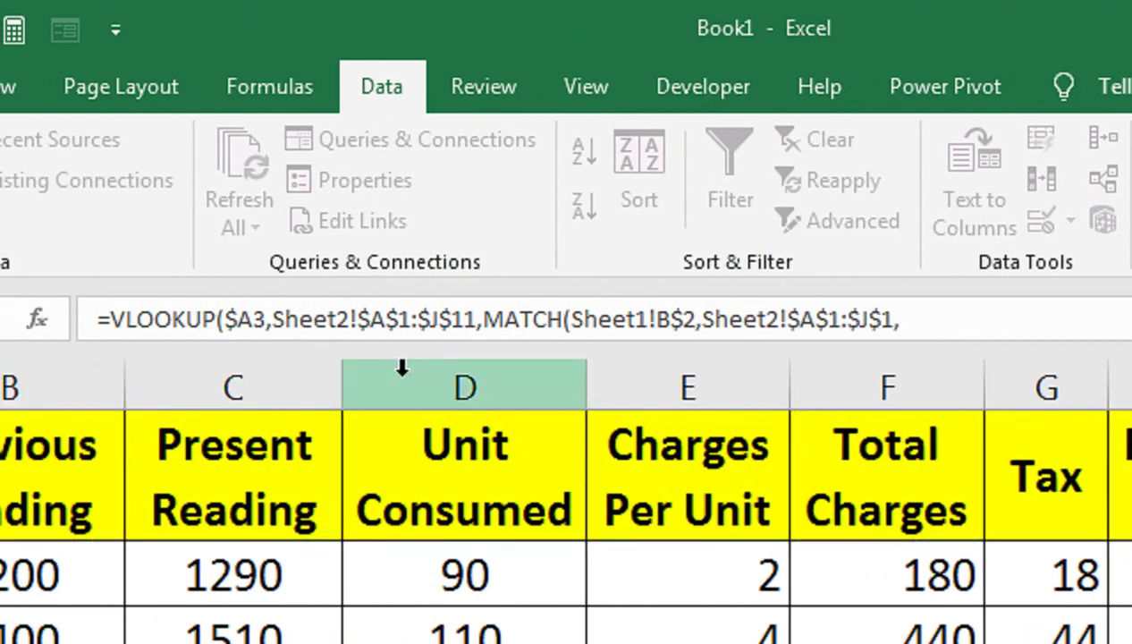
{"action": "type", "text": "0"}
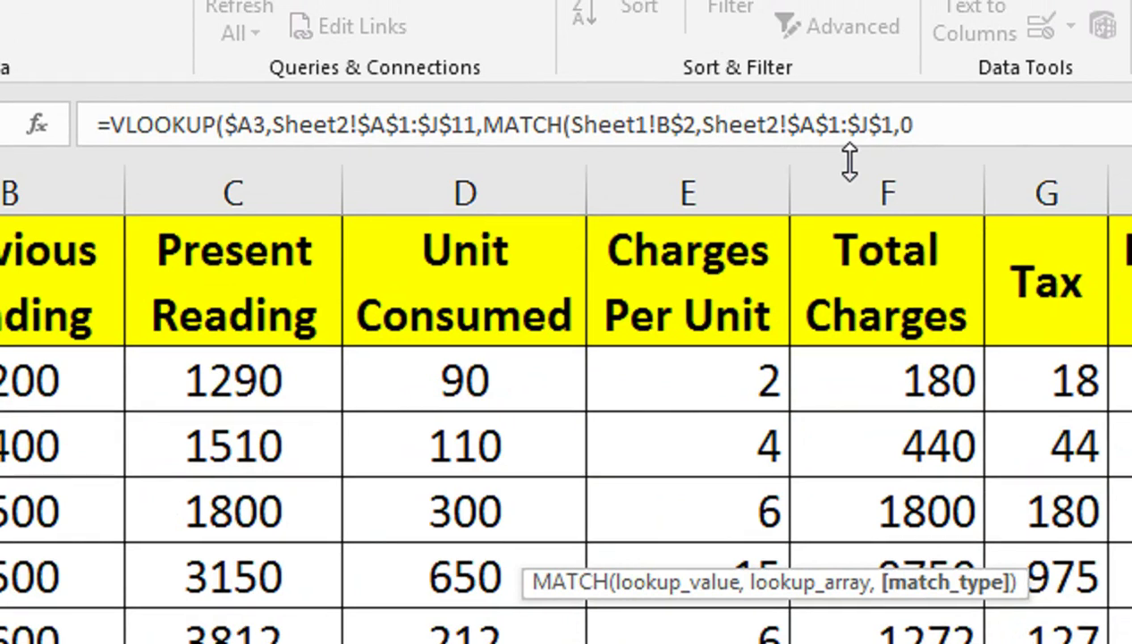
Close the MATCH function and complete the VLOOKUP in B3 with FALSE as the range lookup.
{"action": "type", "text": "),FALSE"}
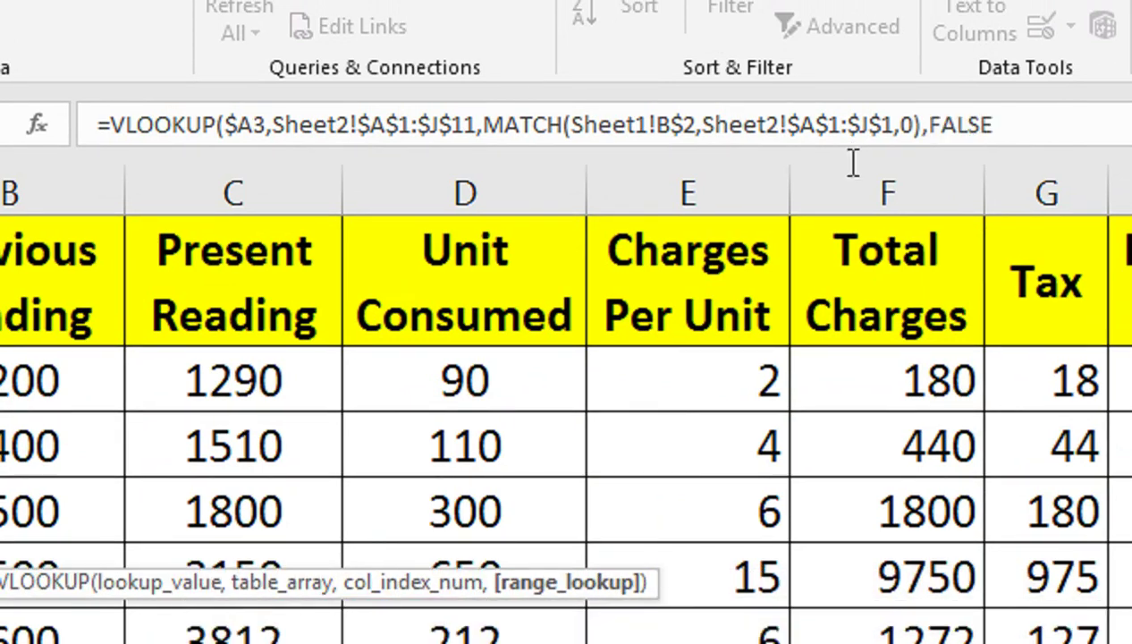
{"action": "type", "text": ")"}
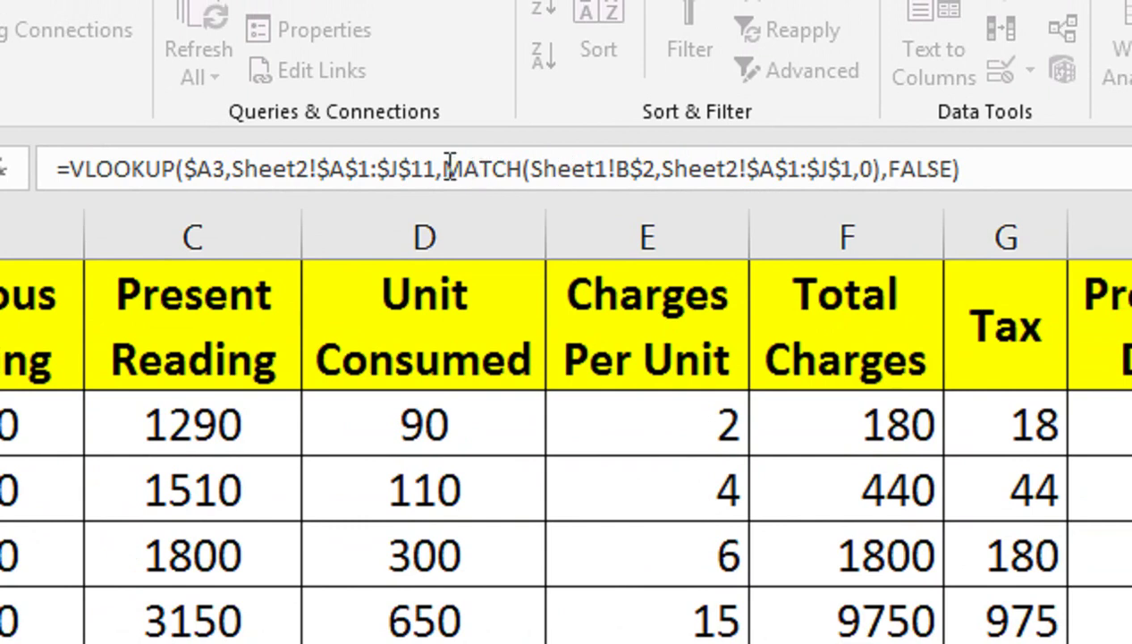
{"action": "left_click", "coordinate": [444, 168]}
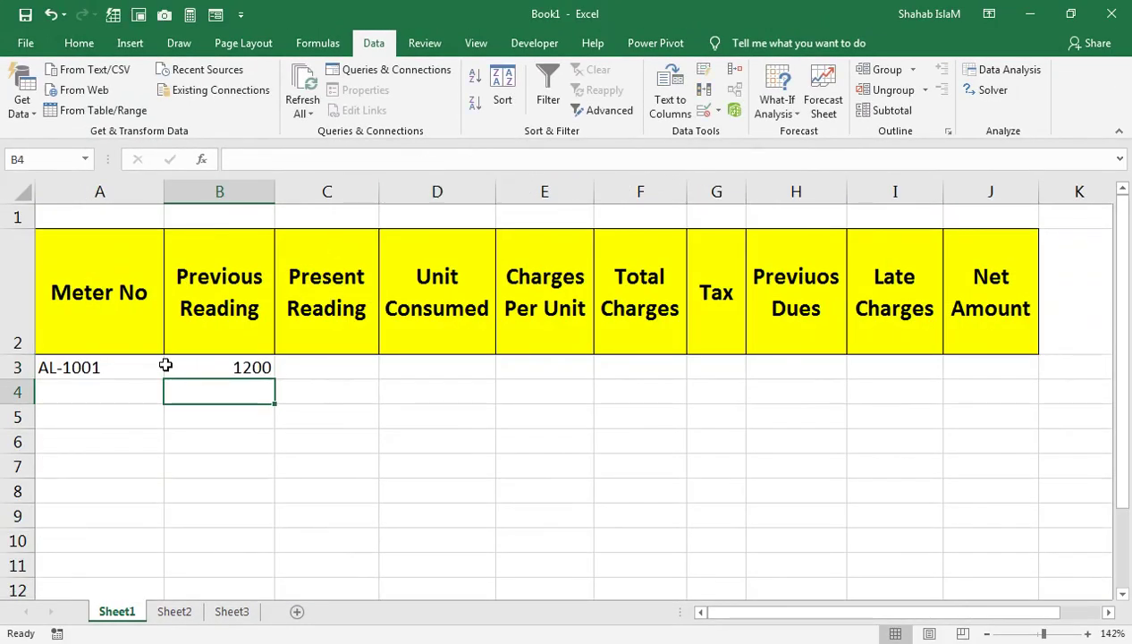
Test the B3 lookup by choosing meter AL-1002 from the list in A3.
{"action": "left_click", "coordinate": [162, 367]}
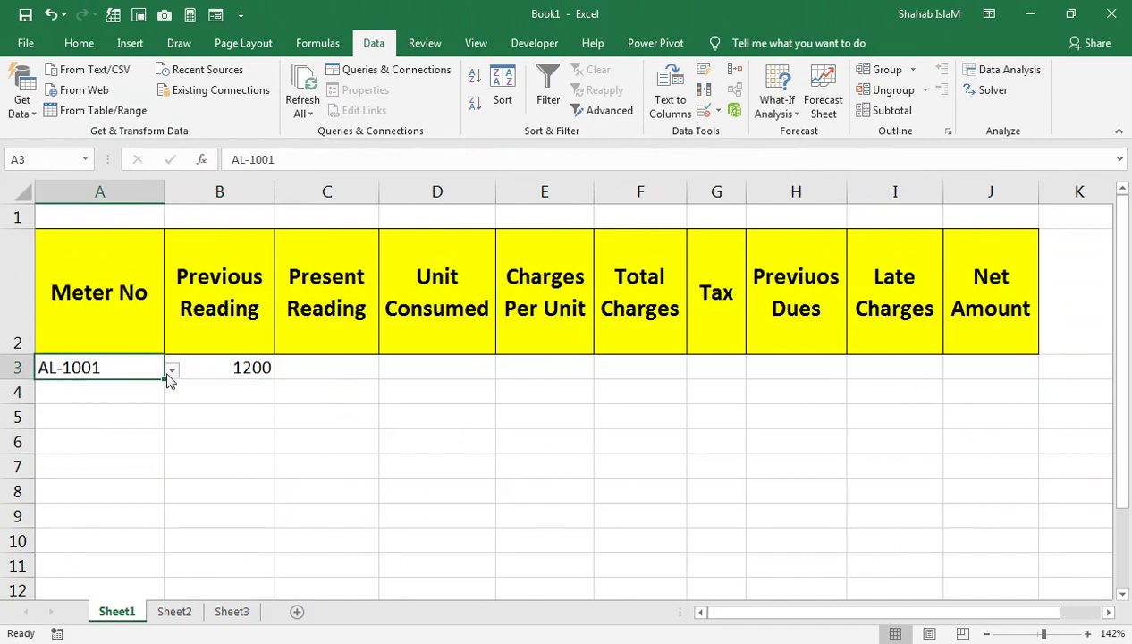
{"action": "left_click", "coordinate": [171, 369]}
{"action": "left_click", "coordinate": [156, 399]}
{"action": "left_click", "coordinate": [200, 372]}
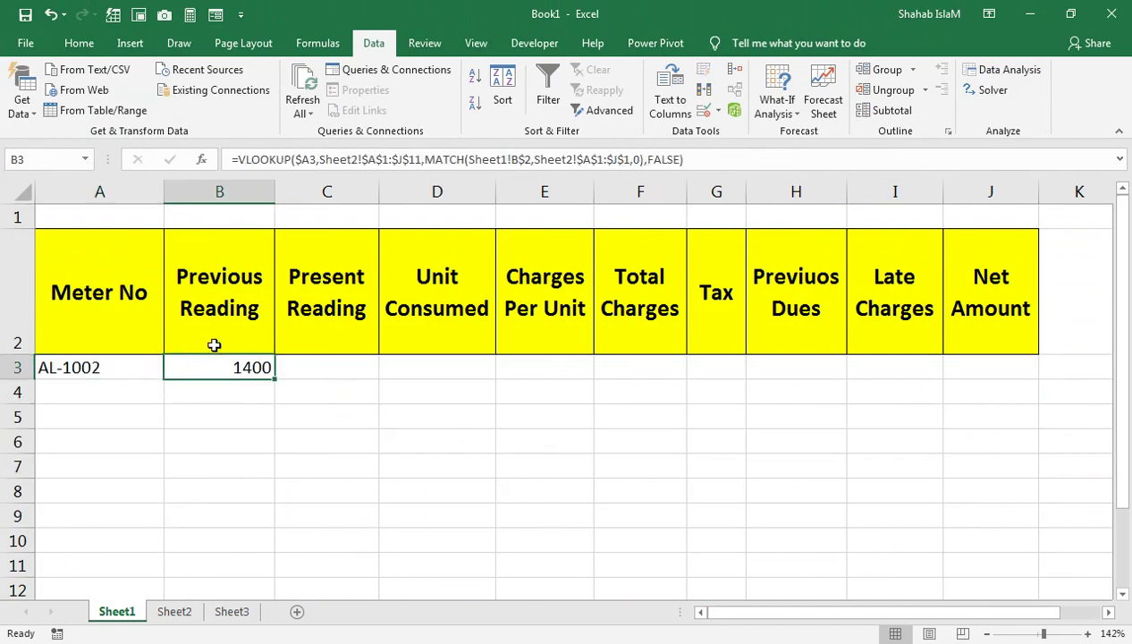
Set A3 back to AL-1001 and compare its Previous Reading with the source table on Sheet2.
{"action": "left_click", "coordinate": [124, 366]}
{"action": "left_click", "coordinate": [171, 370]}
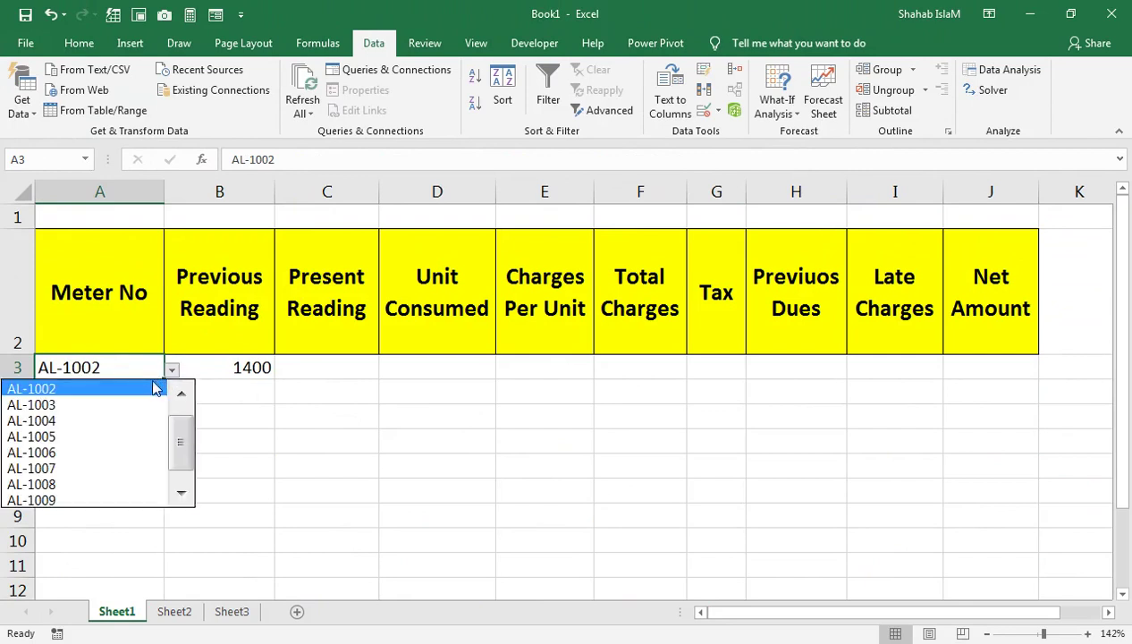
{"action": "left_click", "coordinate": [181, 393]}
{"action": "left_click", "coordinate": [115, 393]}
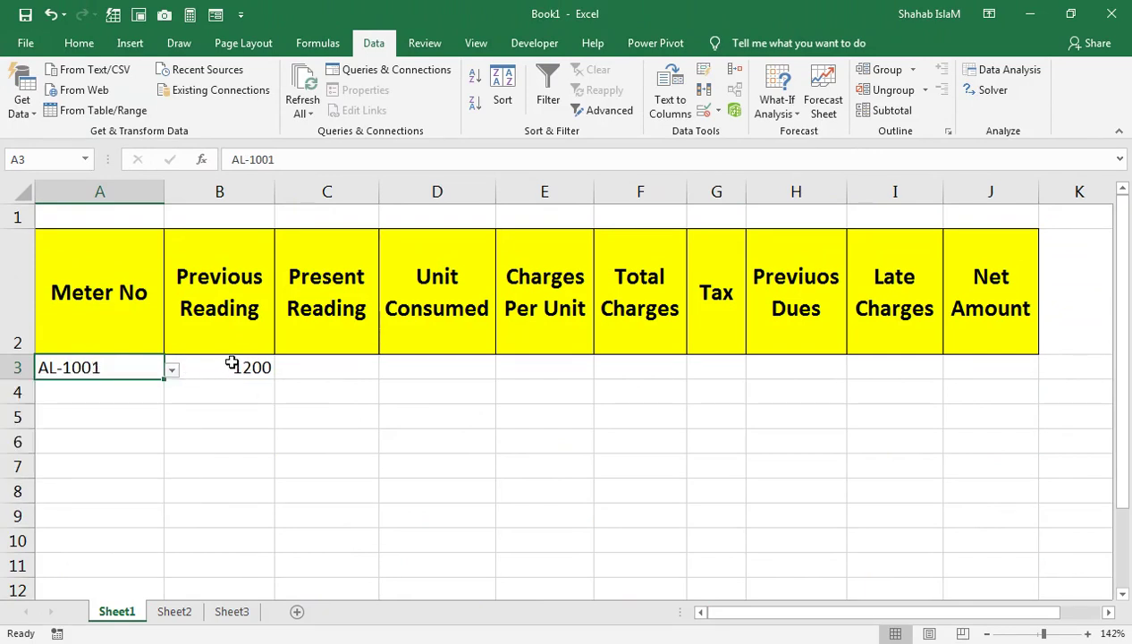
{"action": "left_click", "coordinate": [171, 613]}
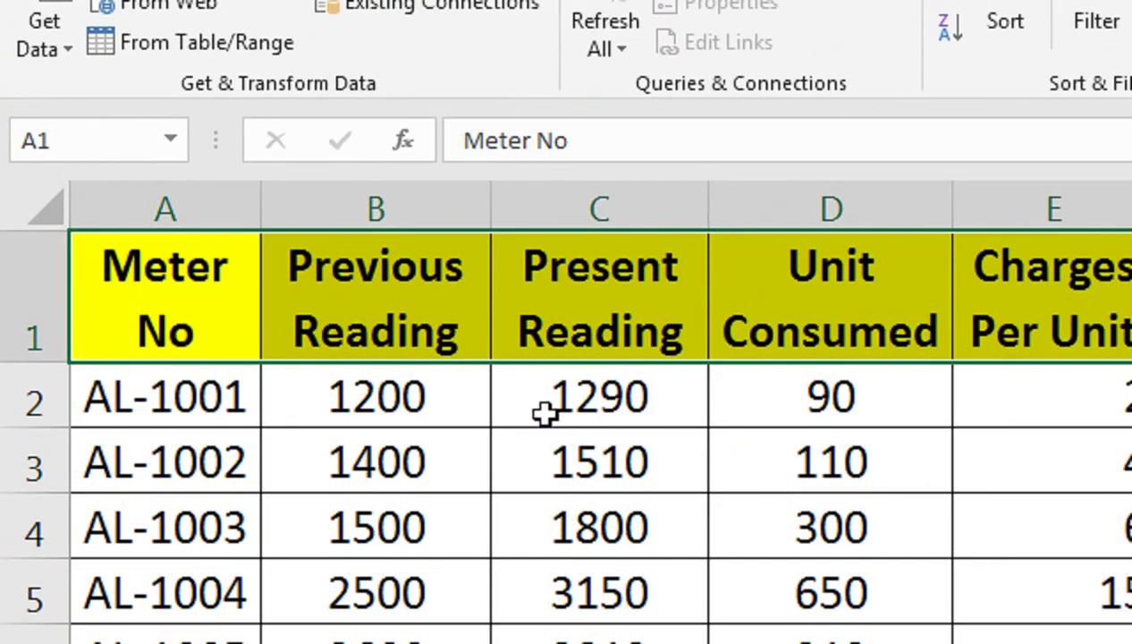
{"action": "left_click", "coordinate": [457, 404]}
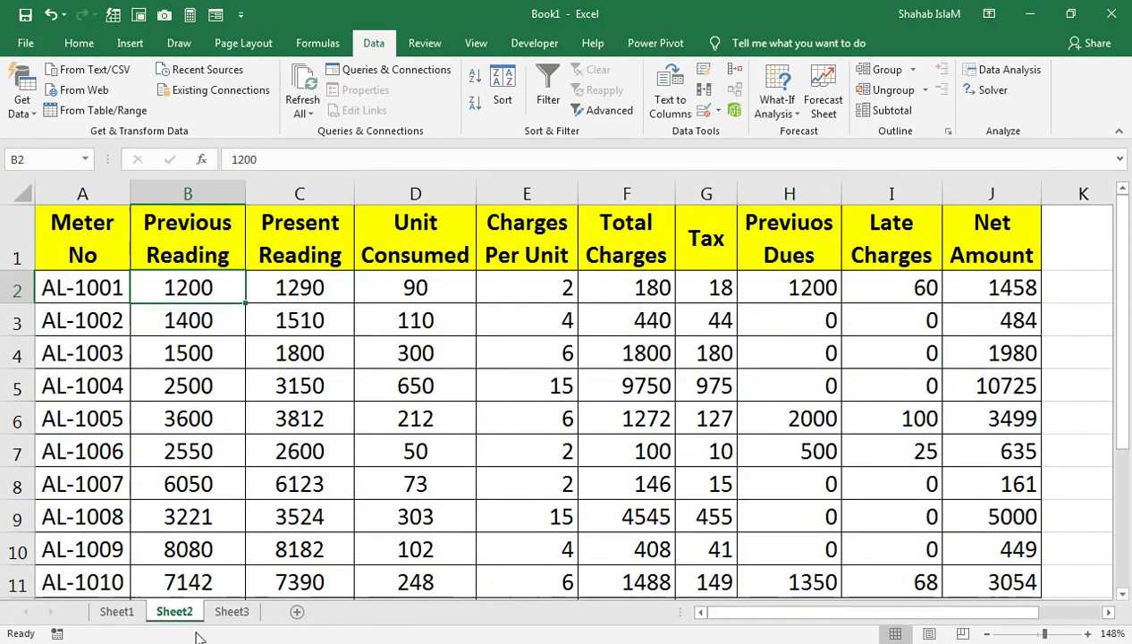
Return to Sheet1 and fill the B3 formula across the row through J3.
{"action": "left_click", "coordinate": [117, 611]}
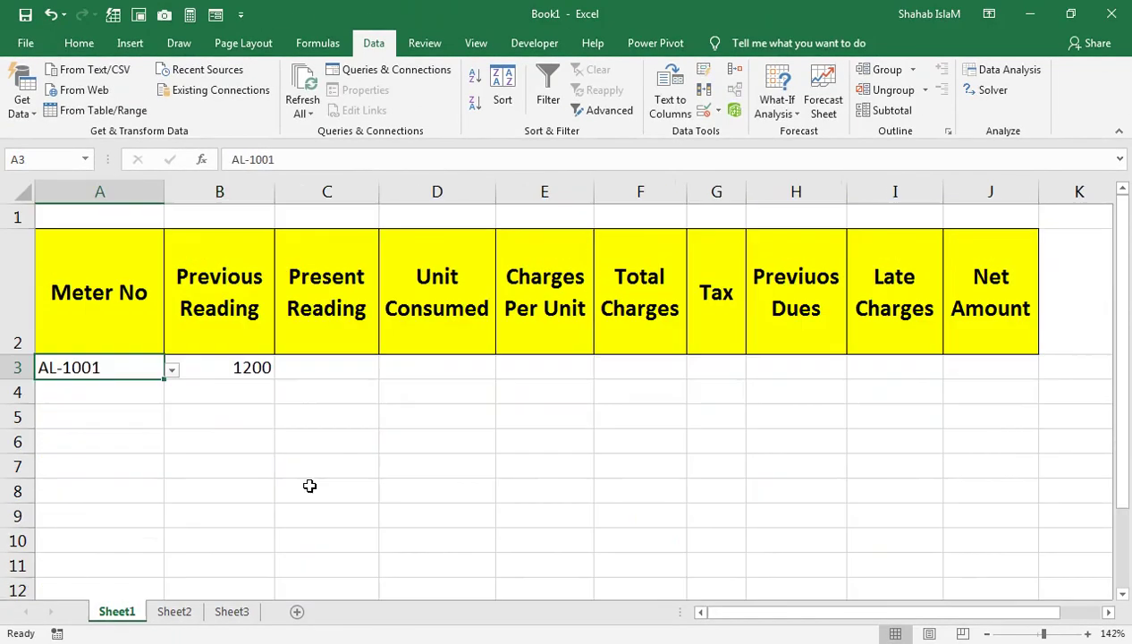
{"action": "left_click", "coordinate": [199, 370]}
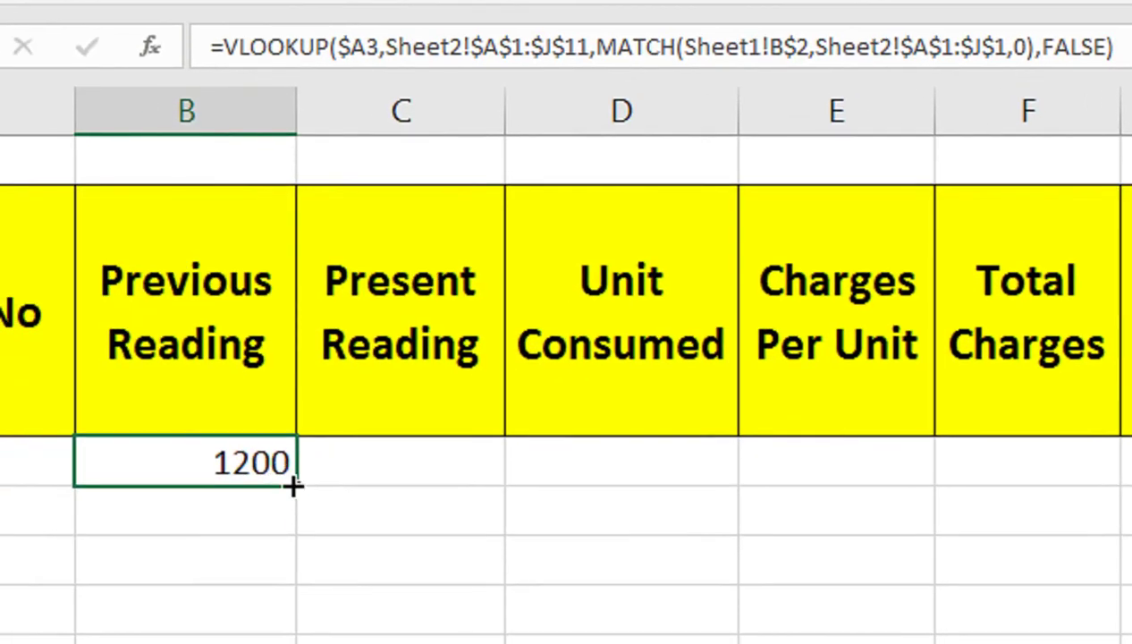
{"action": "left_click_drag", "start_coordinate": [294, 484], "coordinate": [836, 445]}
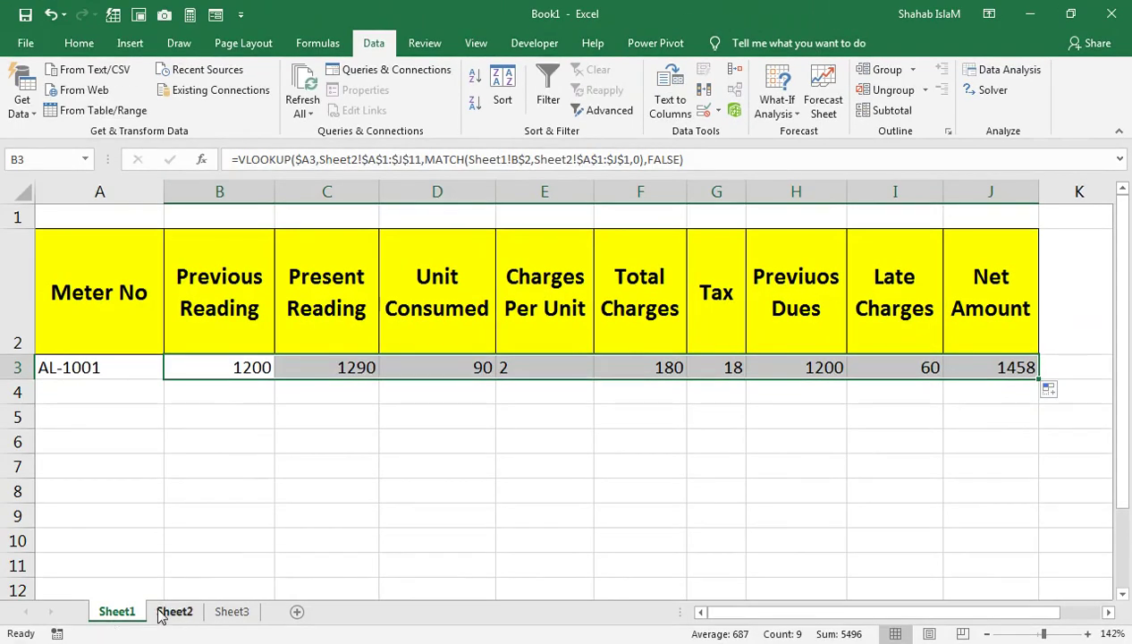
Check the Net Amount for AL-1001 on Sheet2 against the lookup row and return to Sheet1.
{"action": "left_click", "coordinate": [161, 614]}
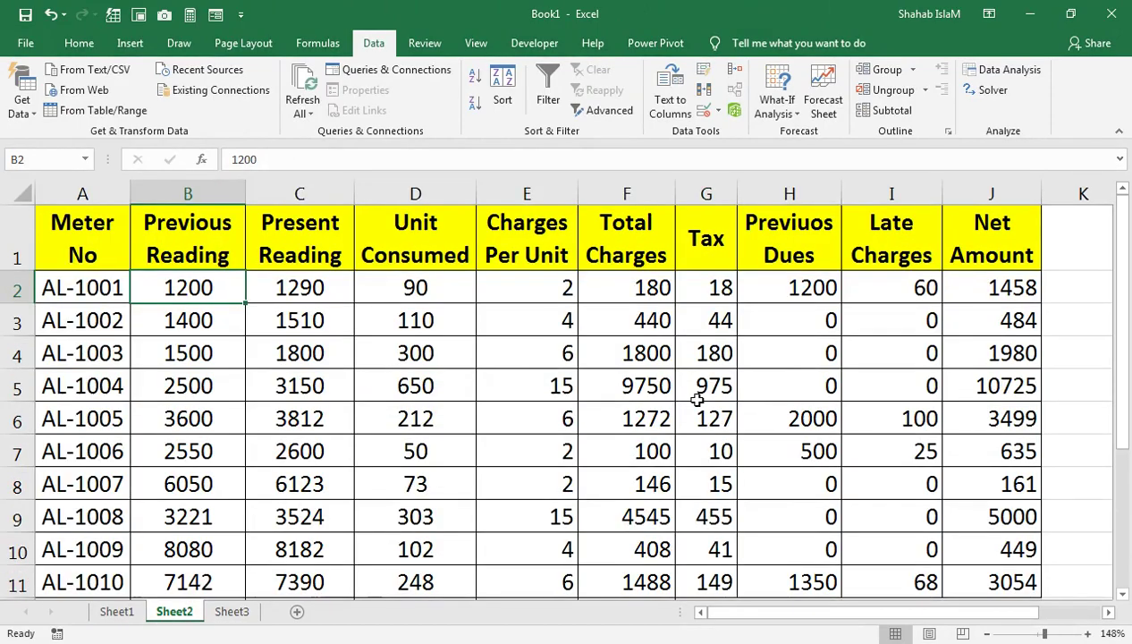
{"action": "left_click", "coordinate": [1008, 289]}
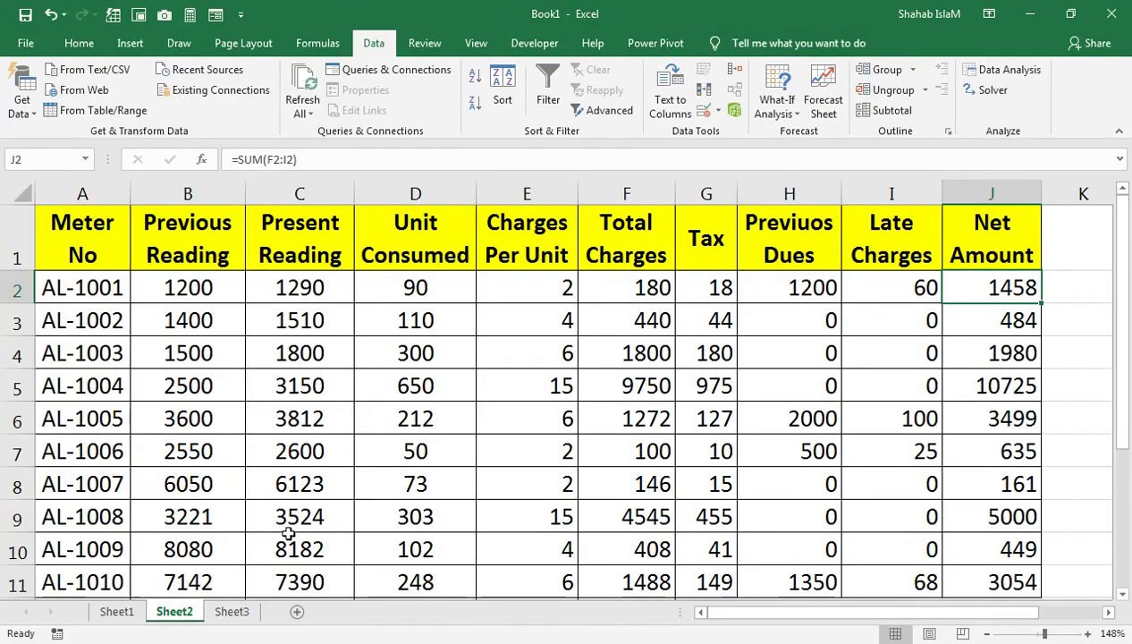
{"action": "left_click", "coordinate": [116, 611]}
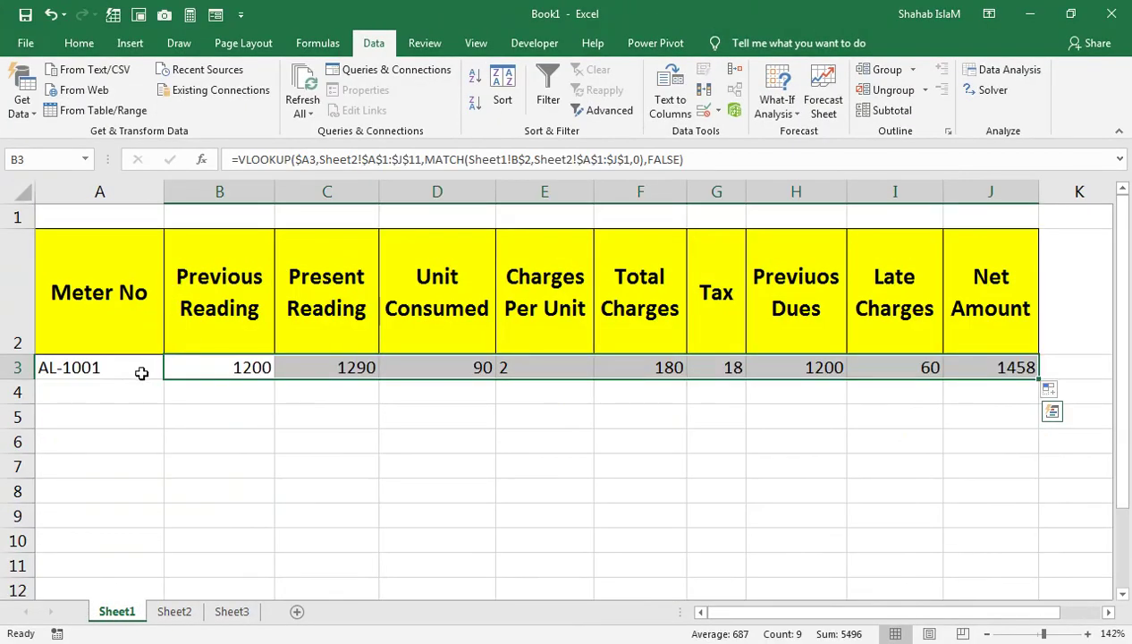
Choose AL-1002 in A3 and check the Net Amount lookup in J3.
{"action": "left_click", "coordinate": [135, 376]}
{"action": "left_click", "coordinate": [172, 371]}
{"action": "left_click", "coordinate": [152, 404]}
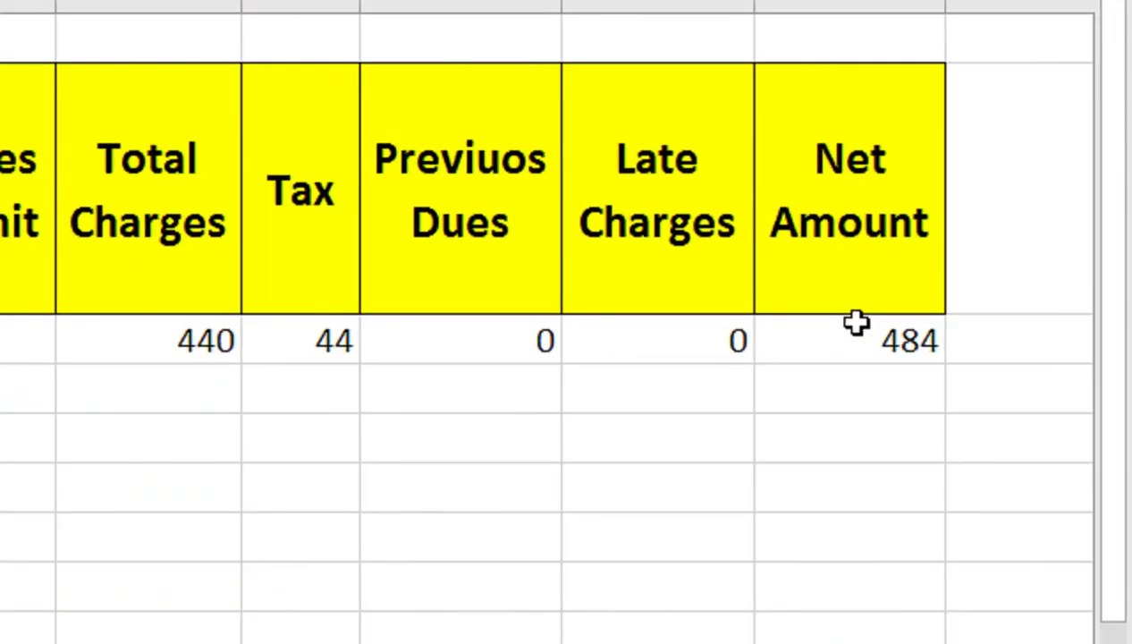
{"action": "left_click", "coordinate": [856, 324]}
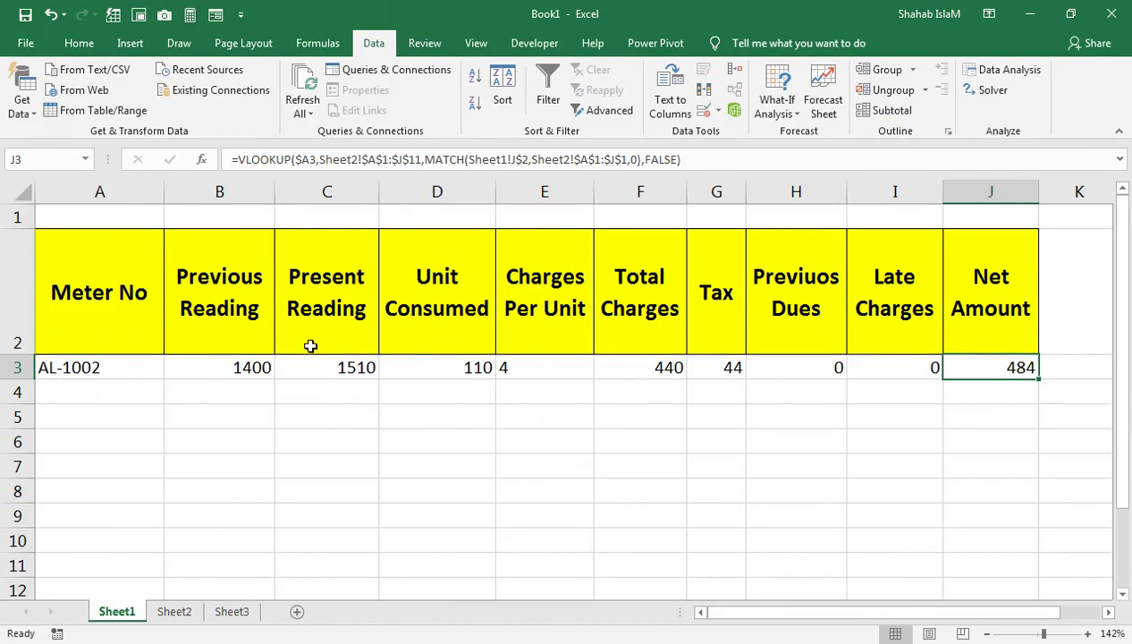
Choose AL-1003 as the Meter No in A3 to test the filled formulas.
{"action": "left_click", "coordinate": [76, 368]}
{"action": "left_click", "coordinate": [172, 370]}
{"action": "left_click", "coordinate": [134, 403]}
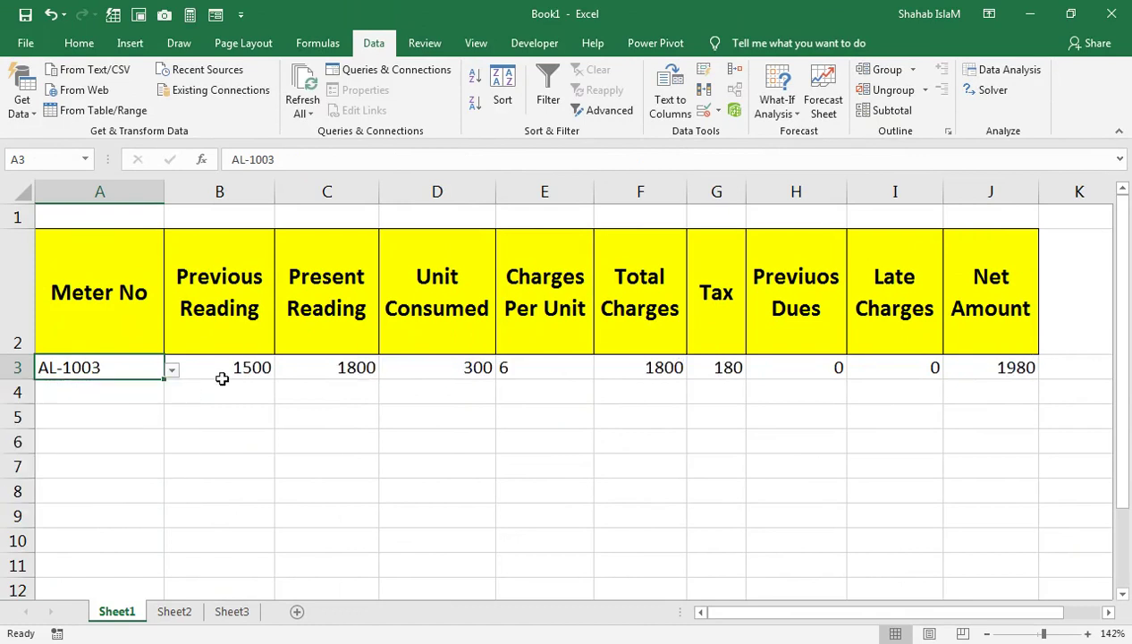
Center the lookup results in B3:J3 horizontally.
{"action": "left_click_drag", "start_coordinate": [968, 364], "coordinate": [174, 368]}
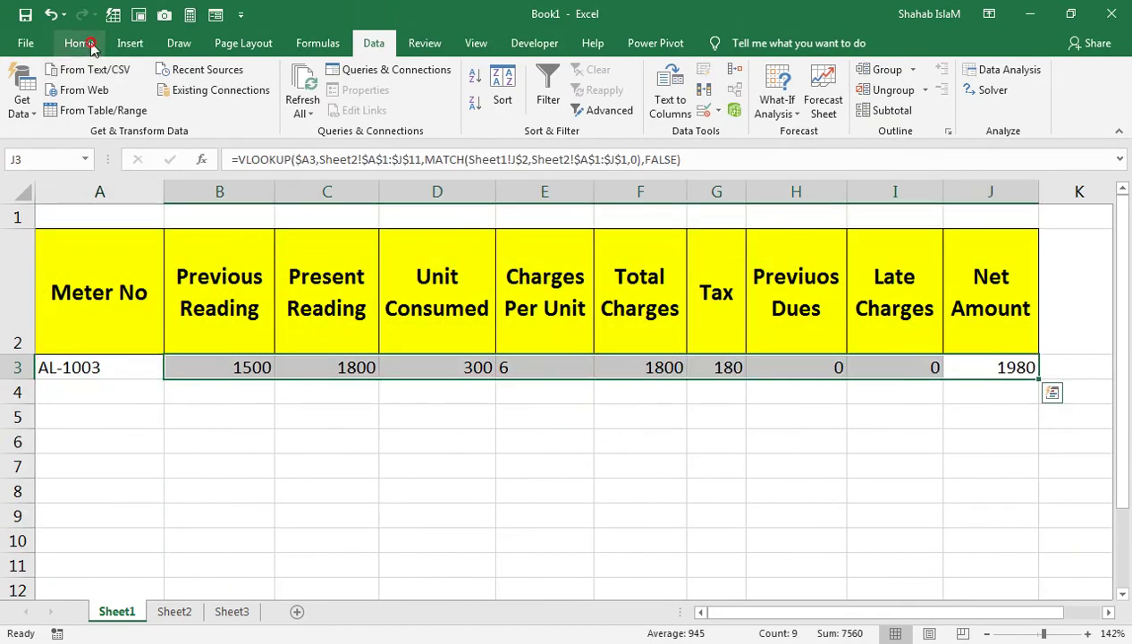
{"action": "left_click", "coordinate": [79, 43]}
{"action": "left_click", "coordinate": [291, 104]}
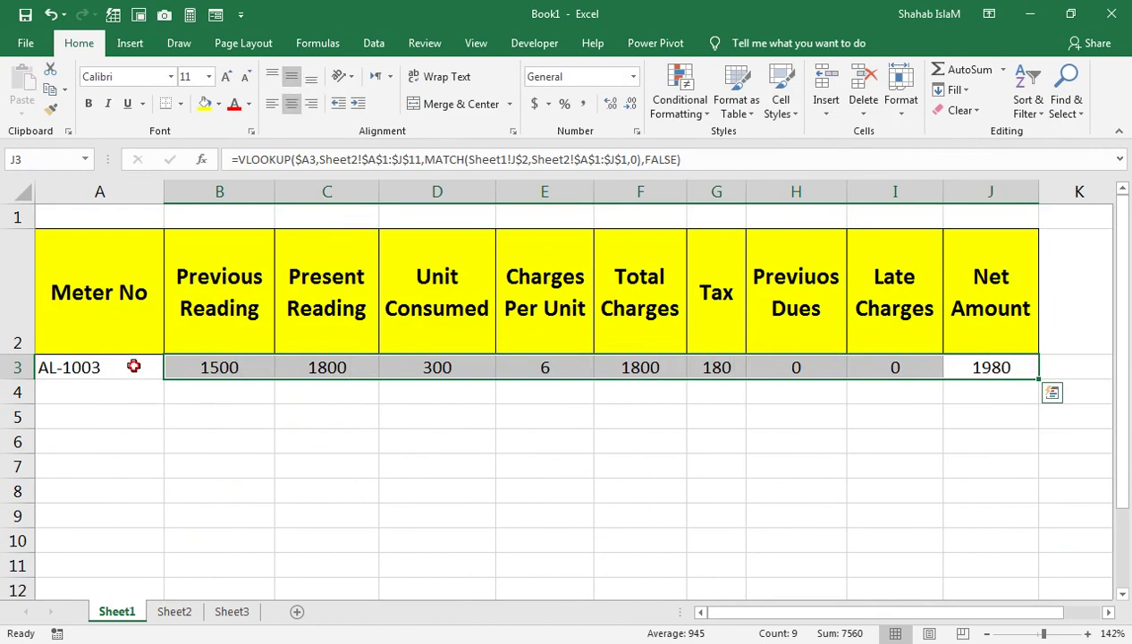
Test the lookup row with meter AL-1005 in A3, and finish with AL-1008 selected.
{"action": "left_click", "coordinate": [159, 367]}
{"action": "left_click", "coordinate": [172, 369]}
{"action": "left_click", "coordinate": [153, 420]}
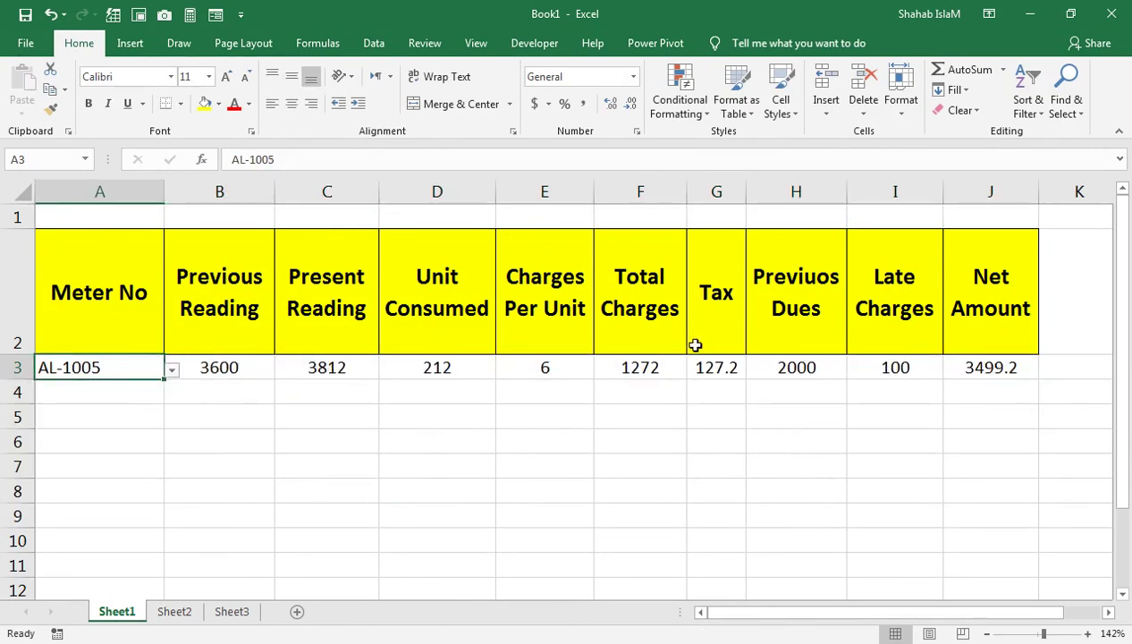
{"action": "left_click", "coordinate": [172, 370]}
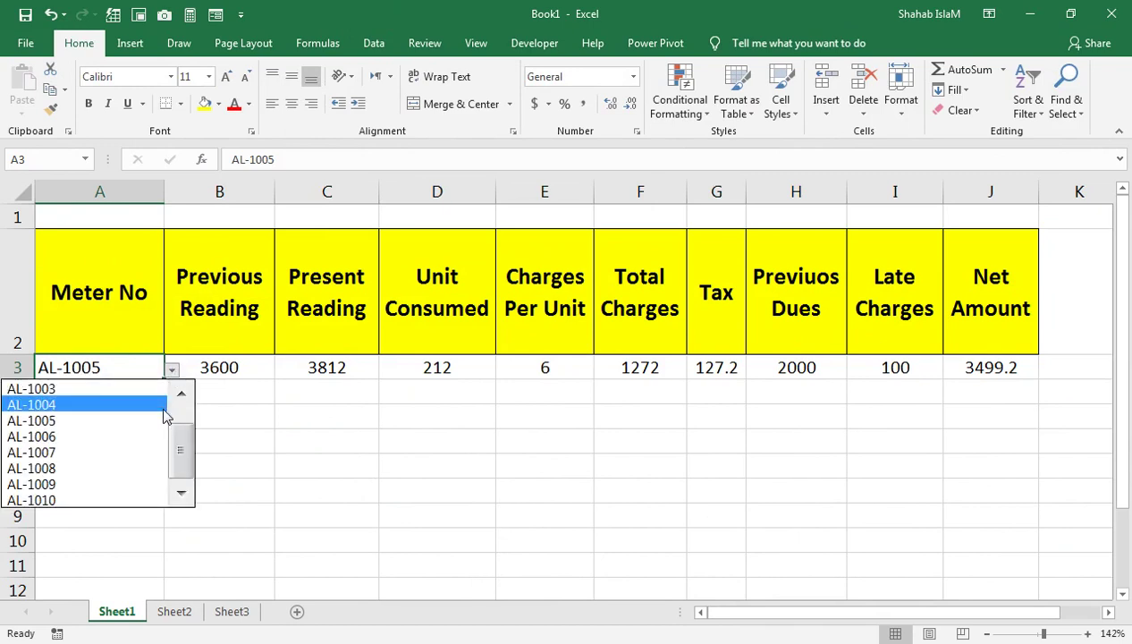
{"action": "left_click", "coordinate": [131, 467]}
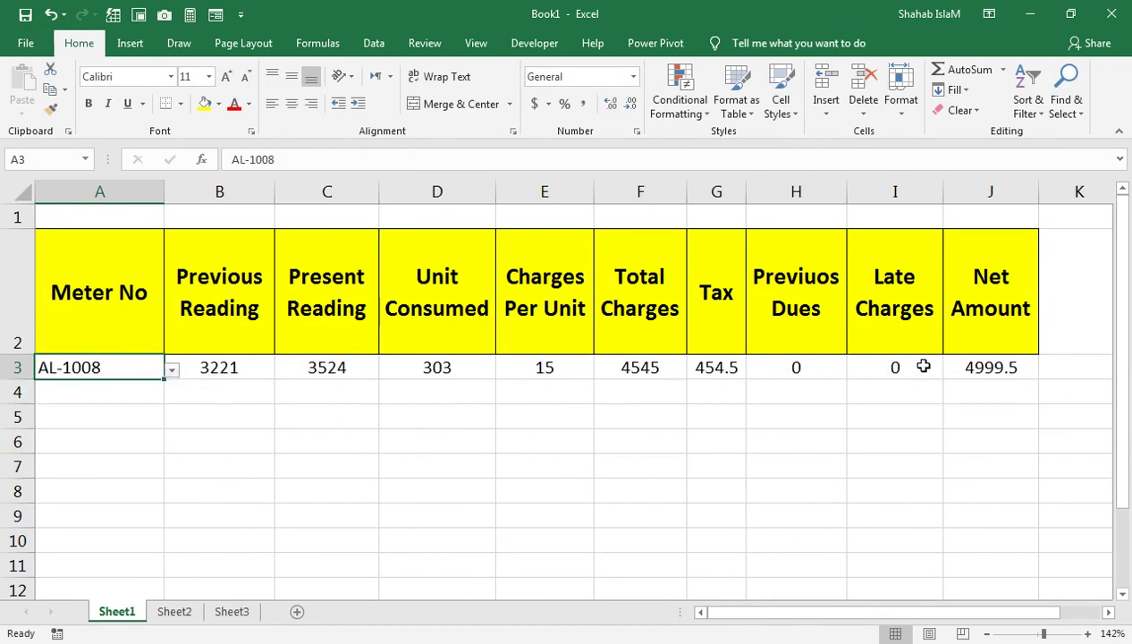
Apply all borders to the lookup row A3:J3 and give it a thick outside border.
{"action": "left_click_drag", "start_coordinate": [987, 361], "coordinate": [13, 362]}
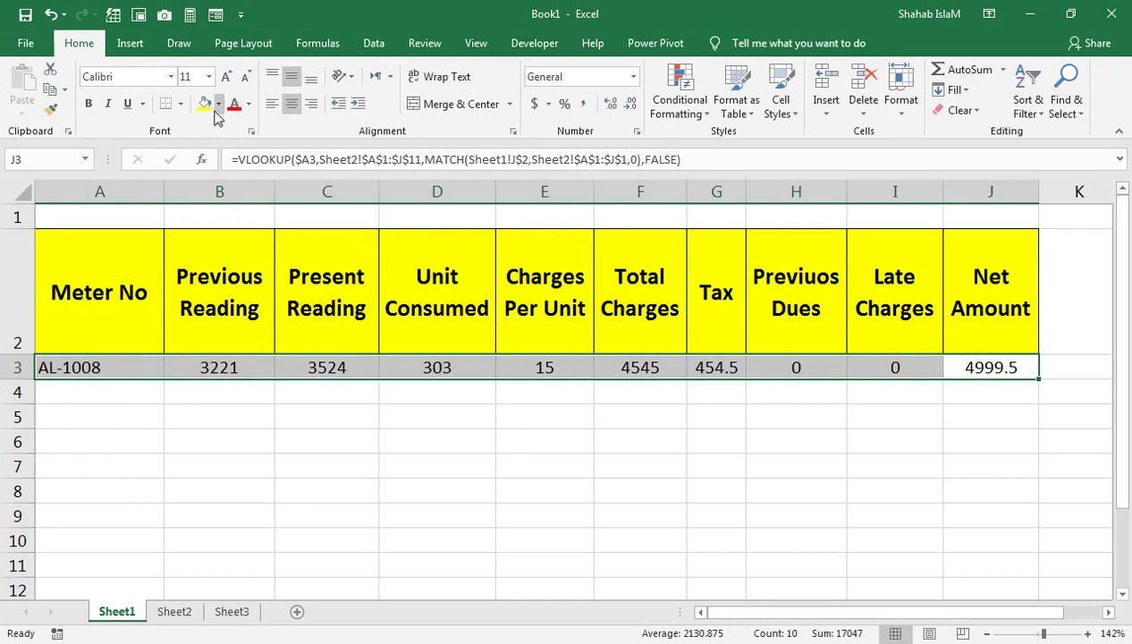
{"action": "left_click", "coordinate": [180, 104]}
{"action": "left_click", "coordinate": [203, 319]}
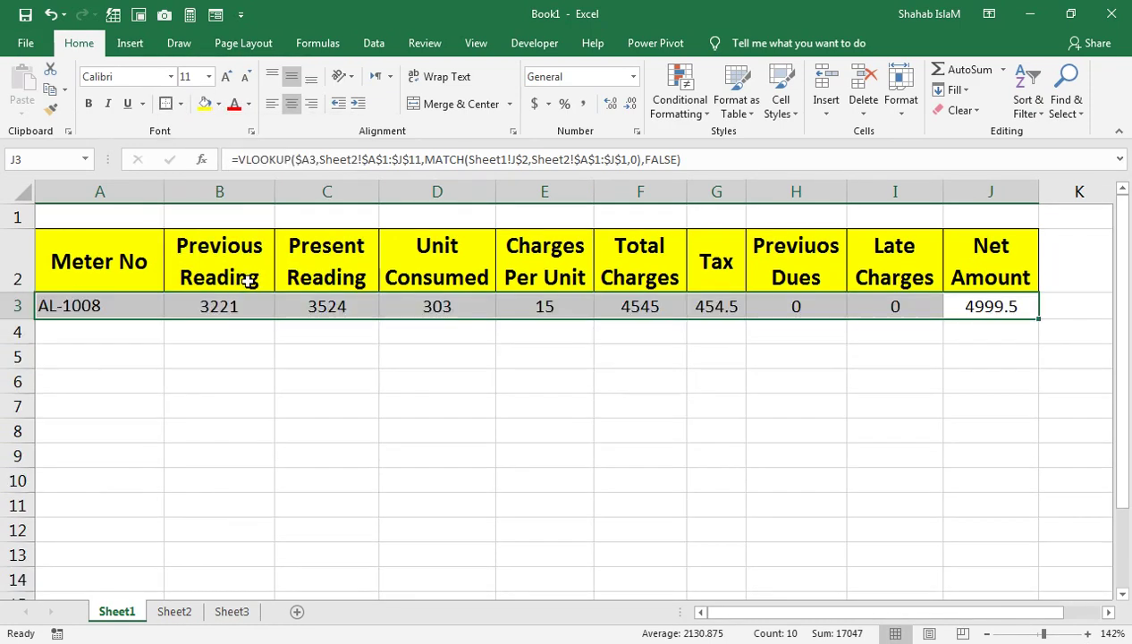
{"action": "left_click", "coordinate": [350, 274]}
{"action": "left_click_drag", "start_coordinate": [113, 299], "coordinate": [984, 306]}
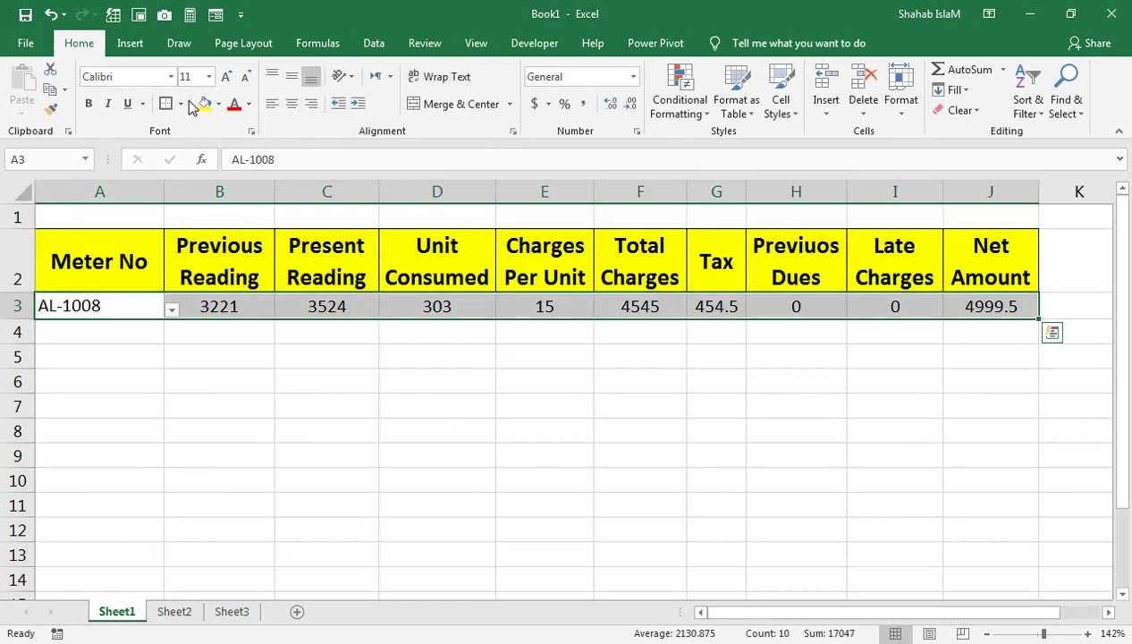
{"action": "left_click", "coordinate": [182, 103]}
{"action": "left_click", "coordinate": [183, 256]}
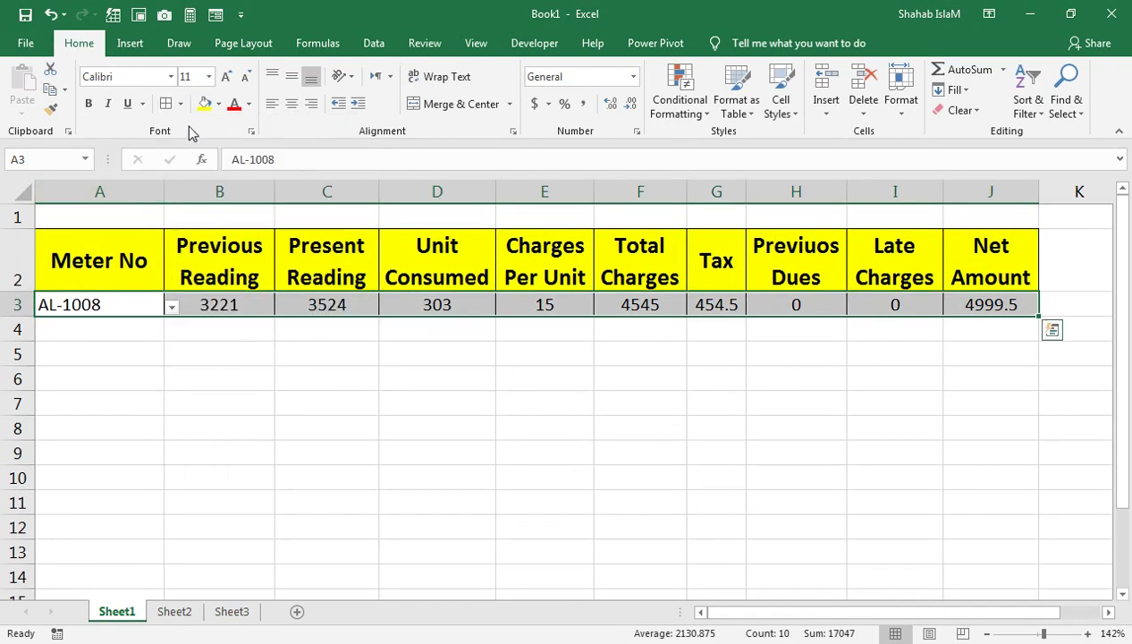
{"action": "left_click", "coordinate": [175, 104]}
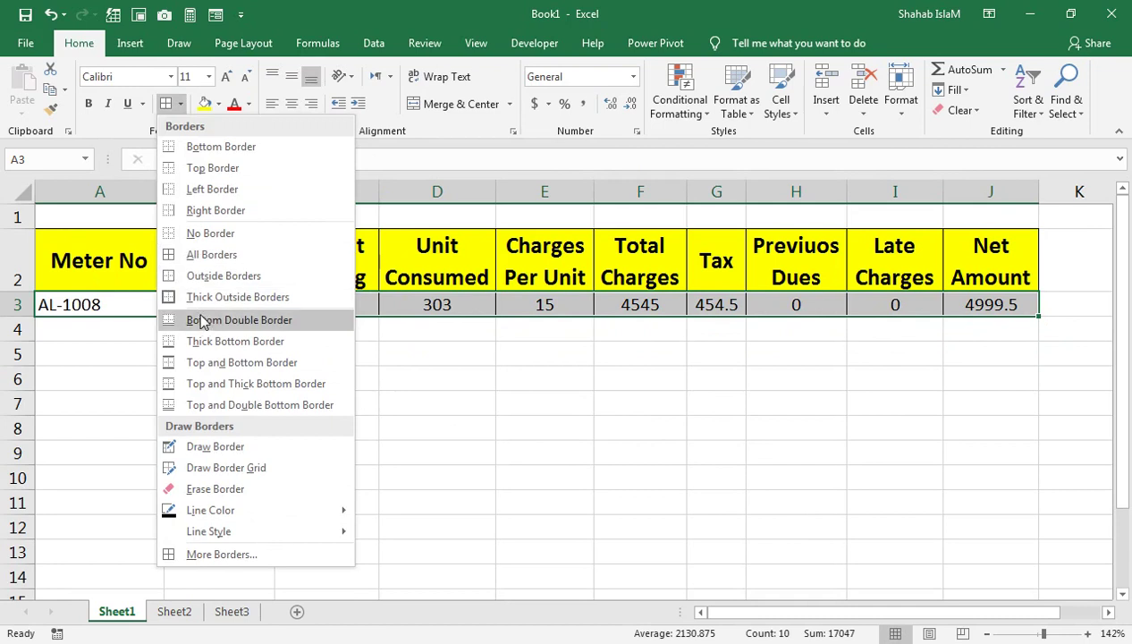
{"action": "left_click", "coordinate": [199, 298]}
{"action": "left_click", "coordinate": [334, 371]}
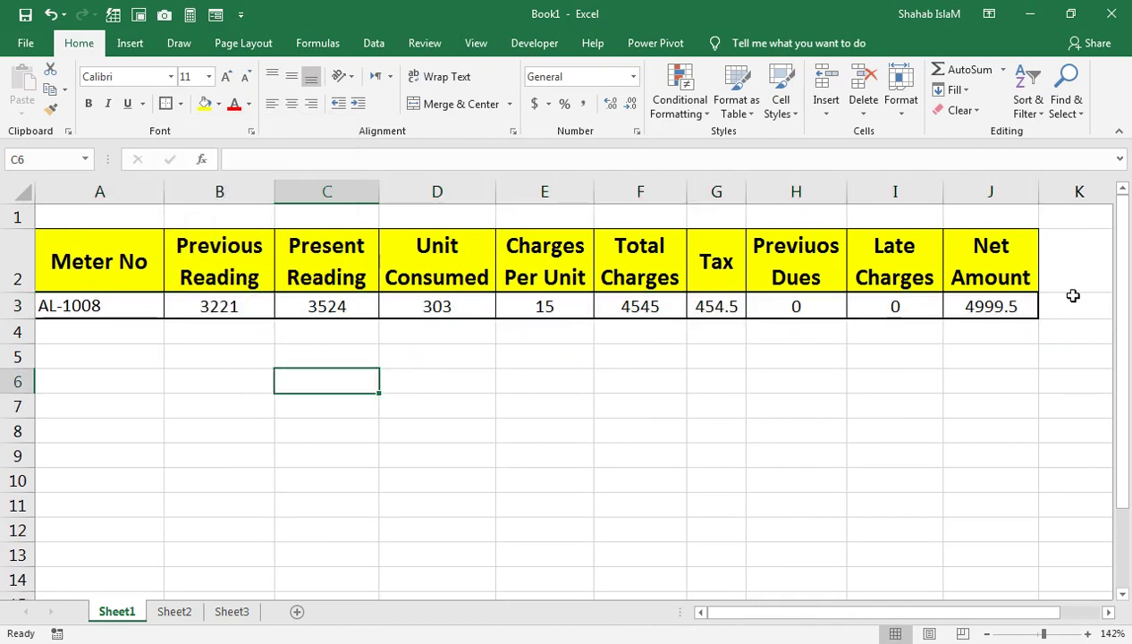
Choose AL-1006 as the Meter No in A3 to test the bordered lookup row.
{"action": "left_click_drag", "start_coordinate": [1118, 262], "coordinate": [1123, 199]}
{"action": "left_click", "coordinate": [1122, 197]}
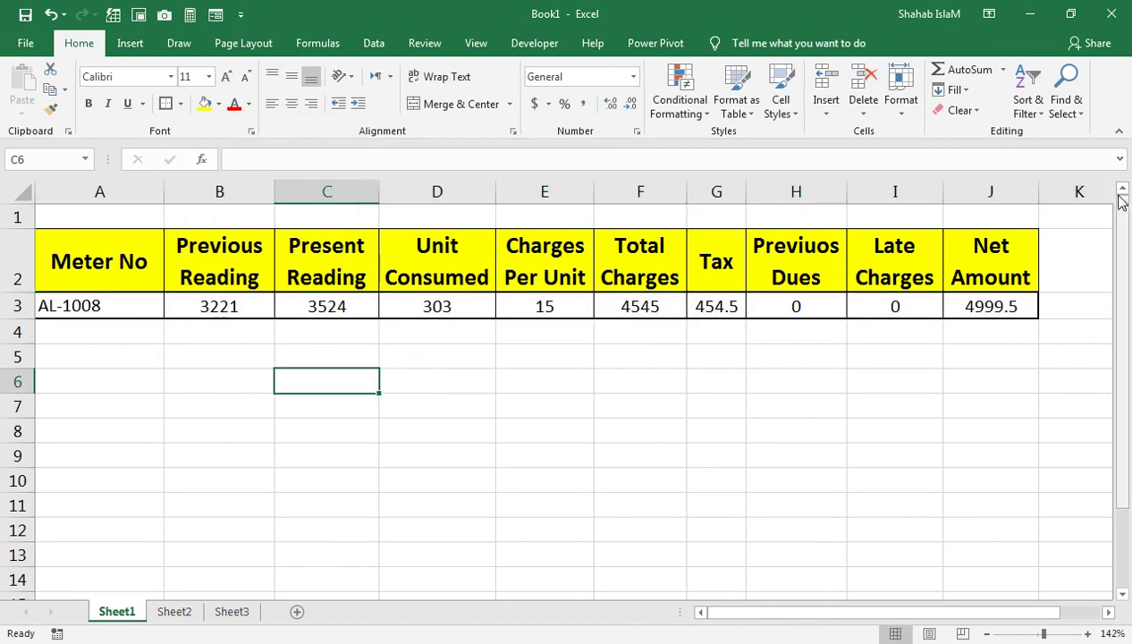
{"action": "left_click", "coordinate": [1123, 188]}
{"action": "left_click", "coordinate": [154, 305]}
{"action": "left_click", "coordinate": [171, 308]}
{"action": "left_click", "coordinate": [130, 370]}
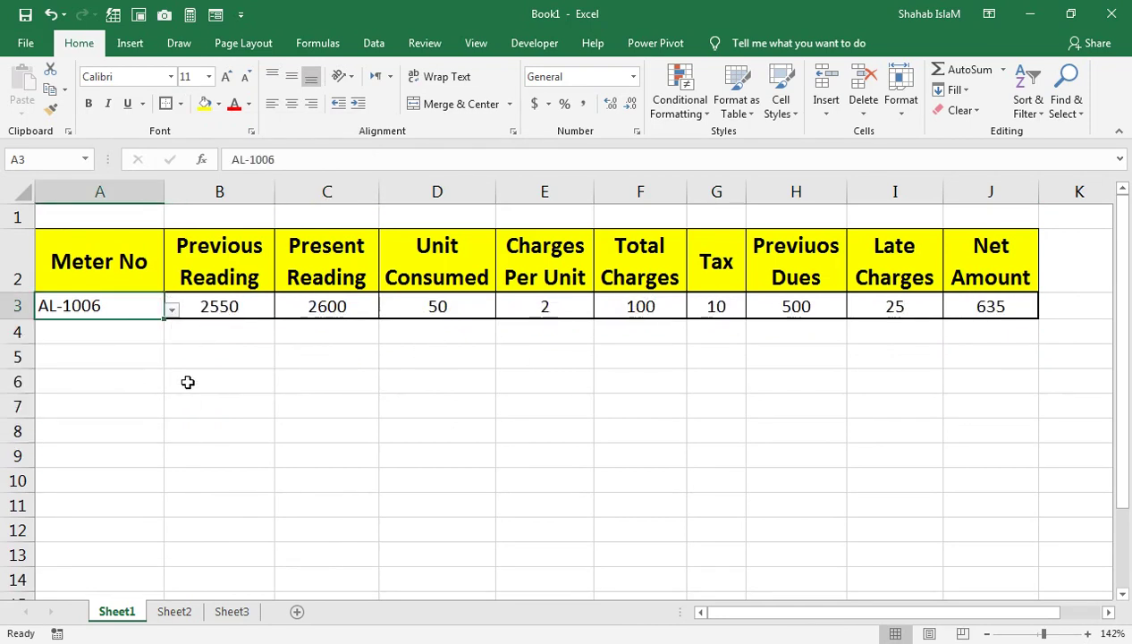
Copy the header row A2:J2 and paste it into row 5 starting at A5.
{"action": "left_click", "coordinate": [110, 362]}
{"action": "left_click_drag", "start_coordinate": [94, 260], "coordinate": [948, 270]}
{"action": "key", "text": "ctrl+c"}
{"action": "left_click", "coordinate": [109, 353]}
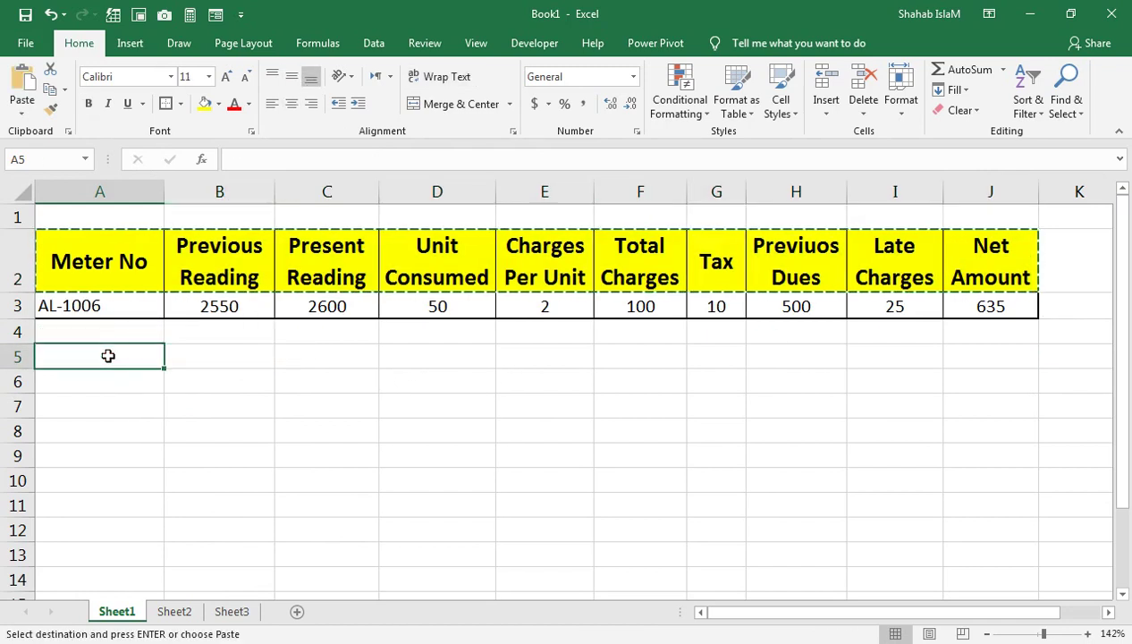
{"action": "key", "text": "ctrl+v"}
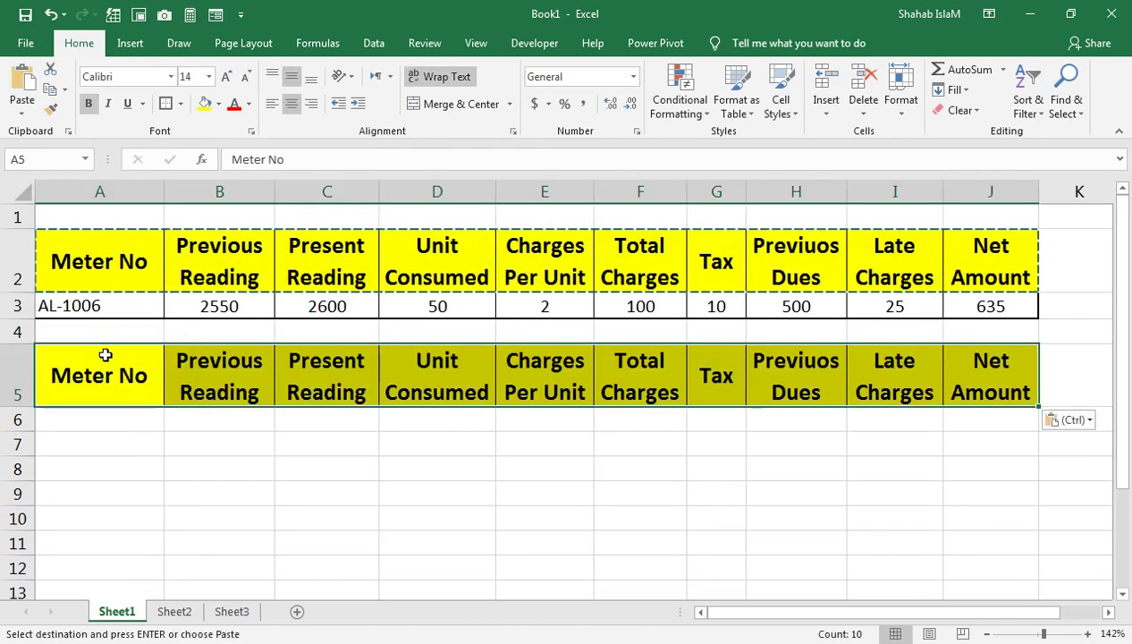
Apply a thick outside border to the copied header row A5:J5.
{"action": "left_click", "coordinate": [144, 417]}
{"action": "left_click_drag", "start_coordinate": [138, 376], "coordinate": [983, 373]}
{"action": "left_click", "coordinate": [166, 104]}
{"action": "left_click", "coordinate": [157, 419]}
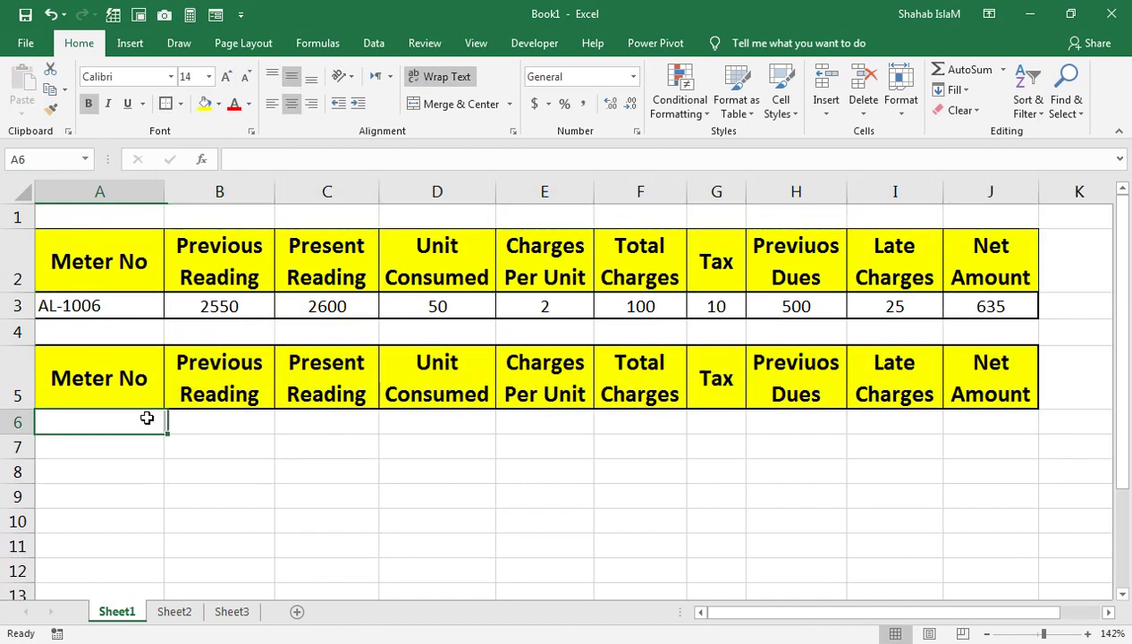
{"action": "left_click", "coordinate": [377, 44]}
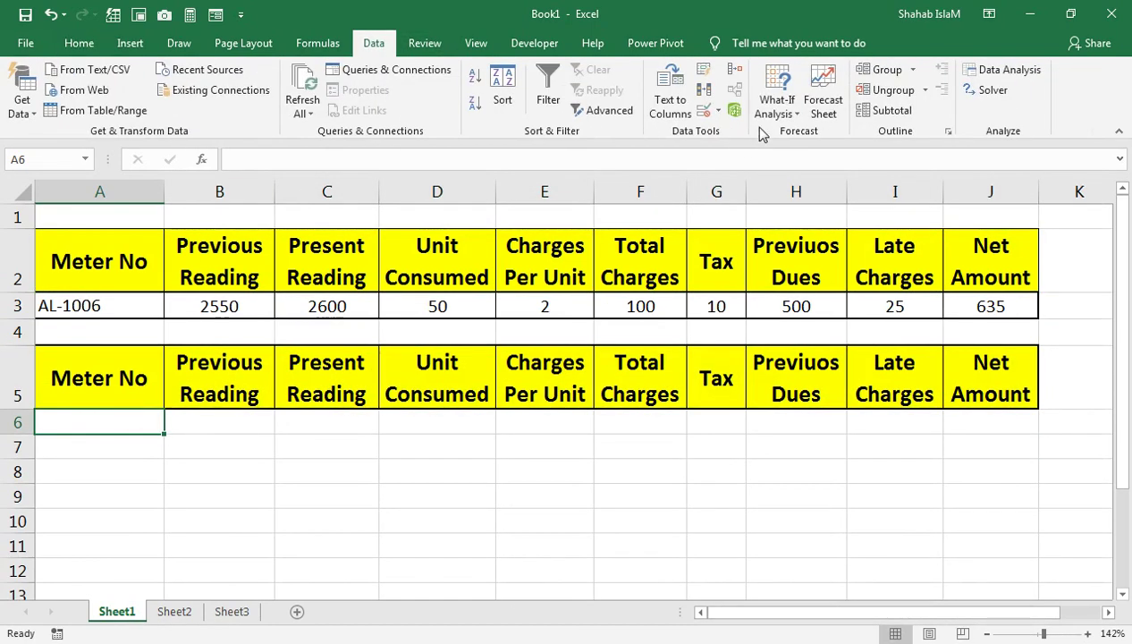
{"action": "left_click", "coordinate": [717, 111]}
{"action": "left_click", "coordinate": [721, 130]}
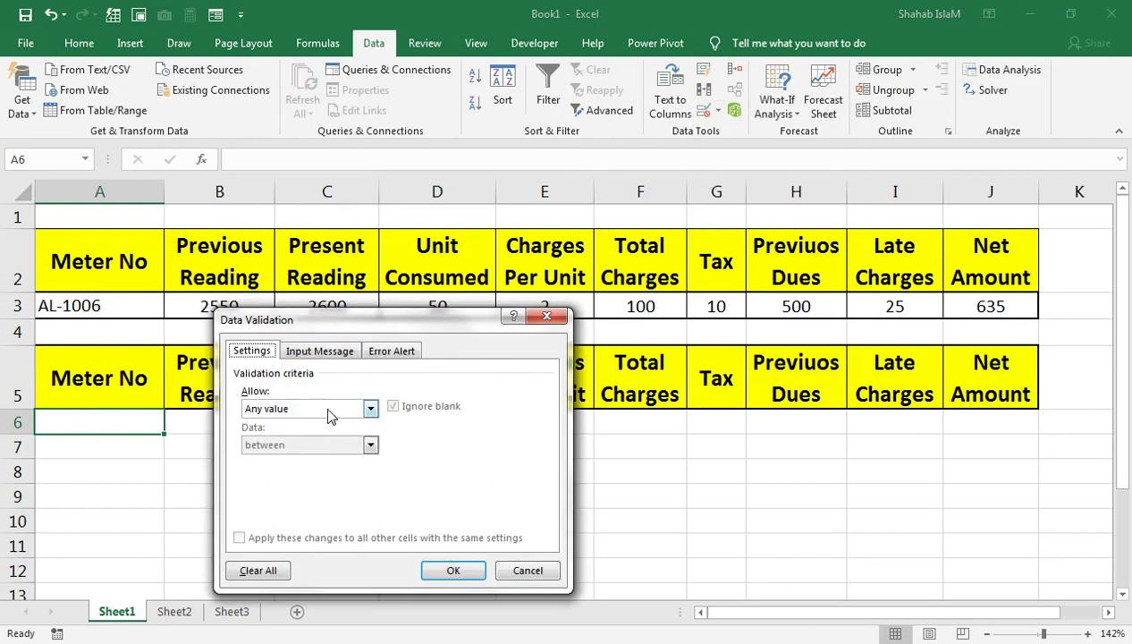
{"action": "left_click", "coordinate": [370, 407]}
{"action": "left_click", "coordinate": [254, 459]}
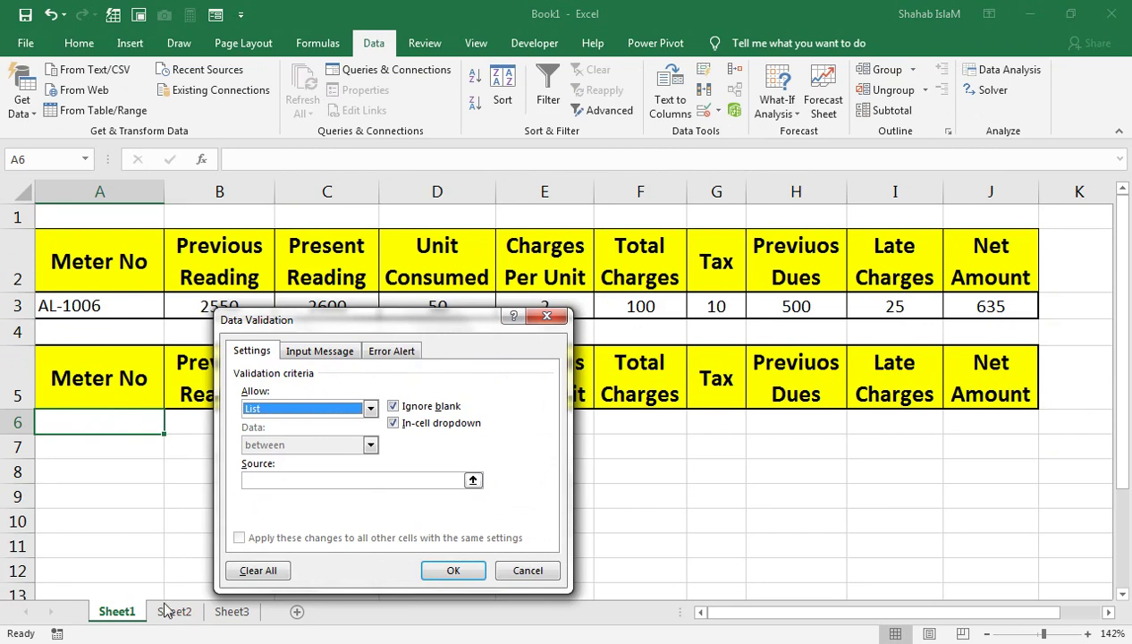
{"action": "left_click", "coordinate": [281, 487]}
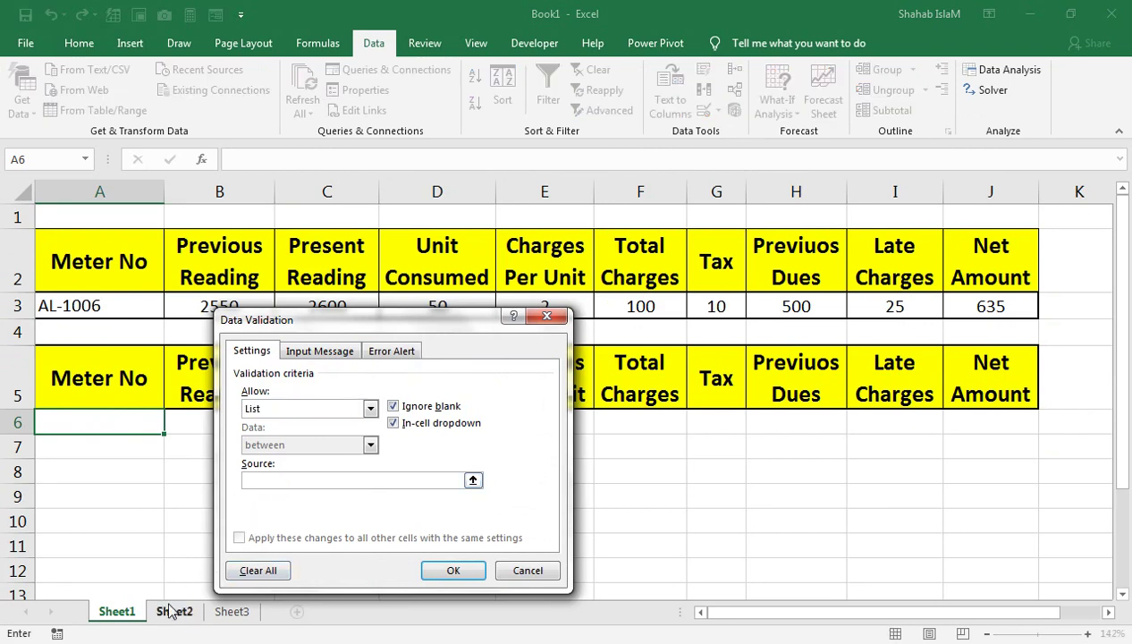
{"action": "left_click", "coordinate": [503, 577]}
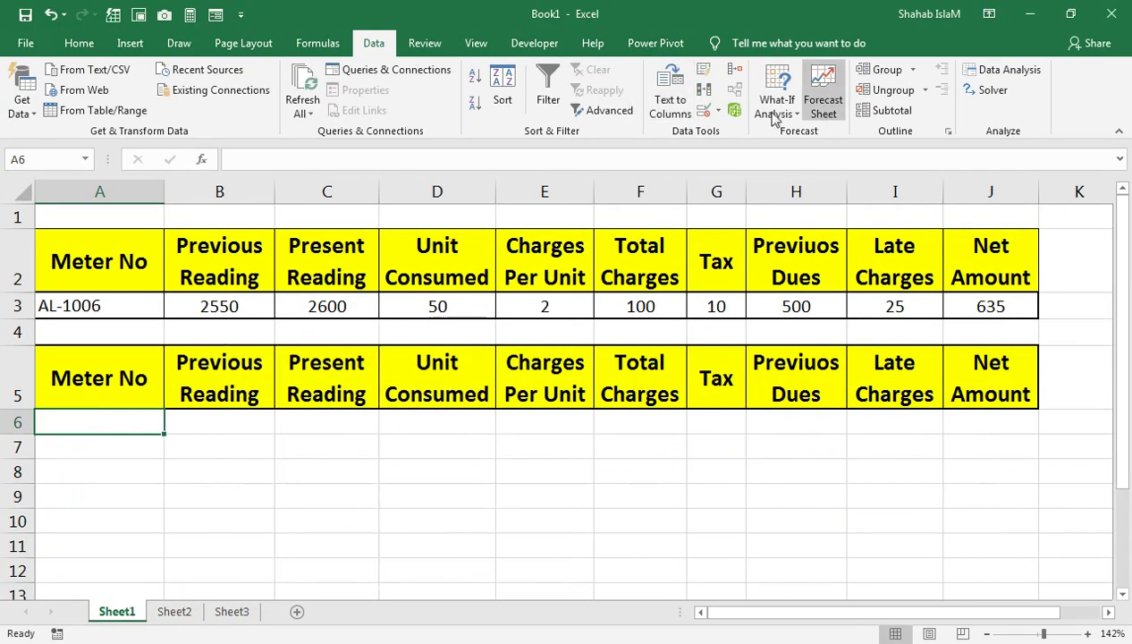
{"action": "left_click", "coordinate": [718, 112]}
{"action": "left_click", "coordinate": [746, 133]}
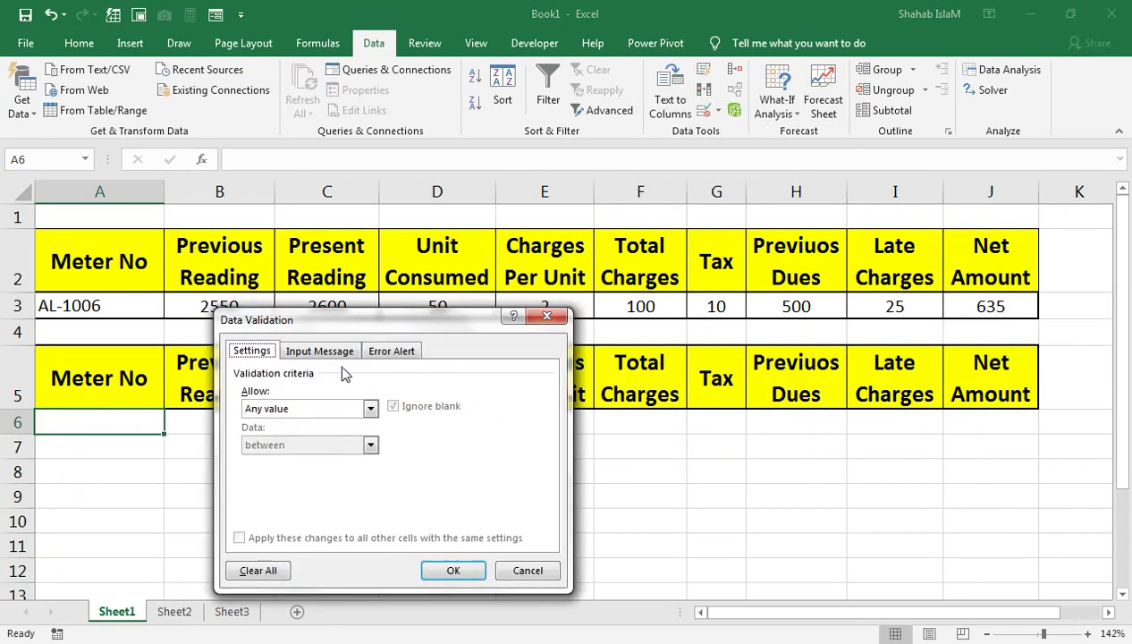
{"action": "left_click", "coordinate": [261, 414]}
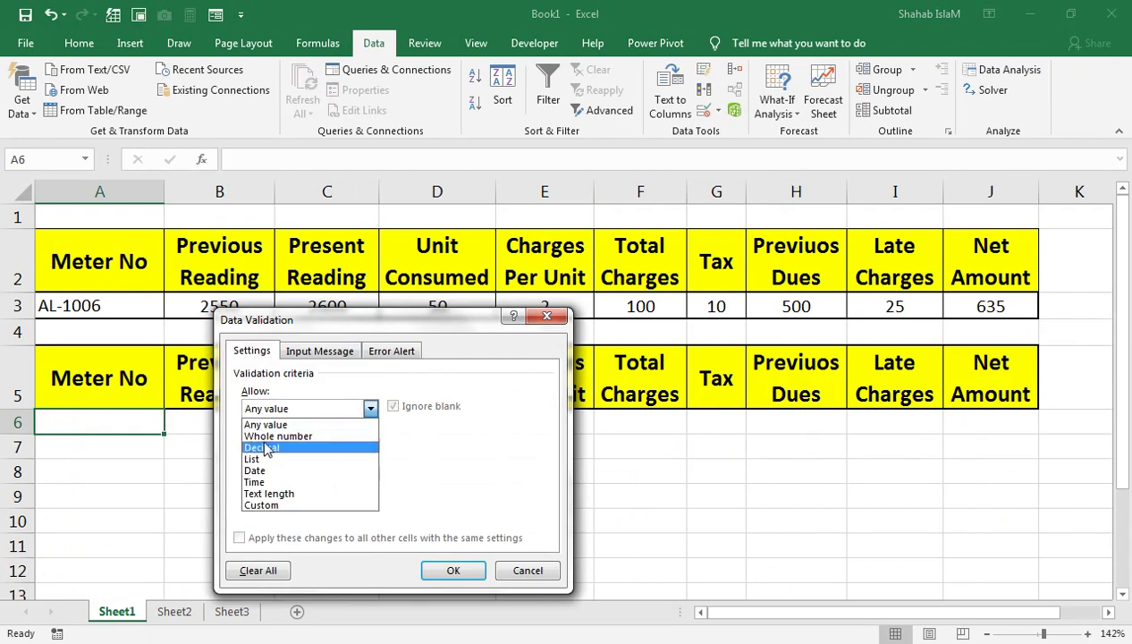
{"action": "left_click", "coordinate": [257, 459]}
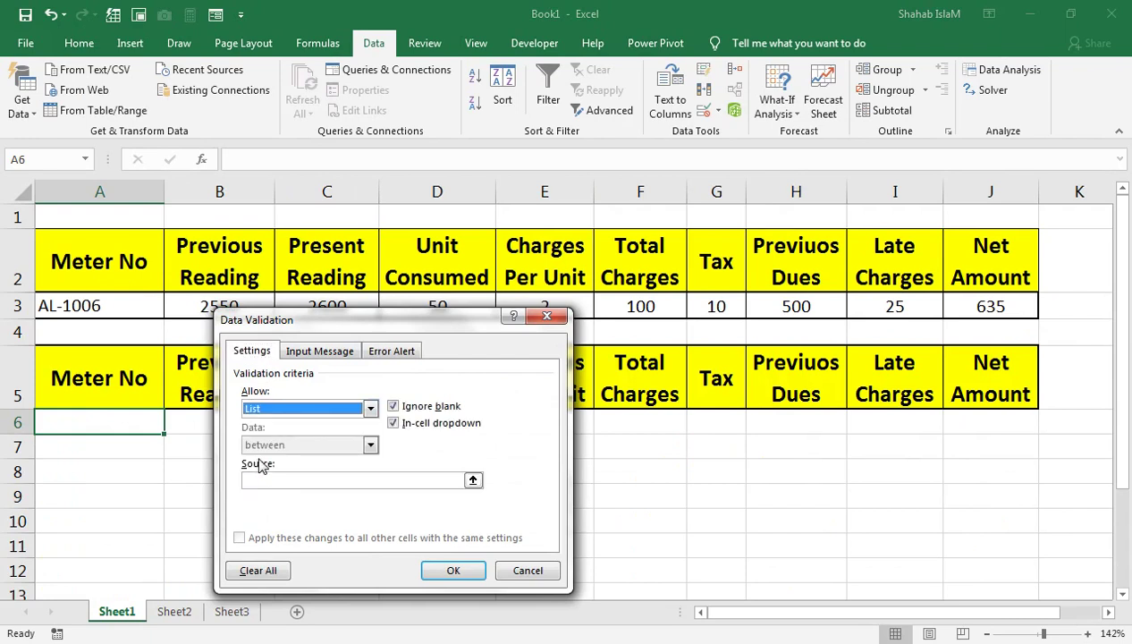
{"action": "left_click", "coordinate": [266, 480]}
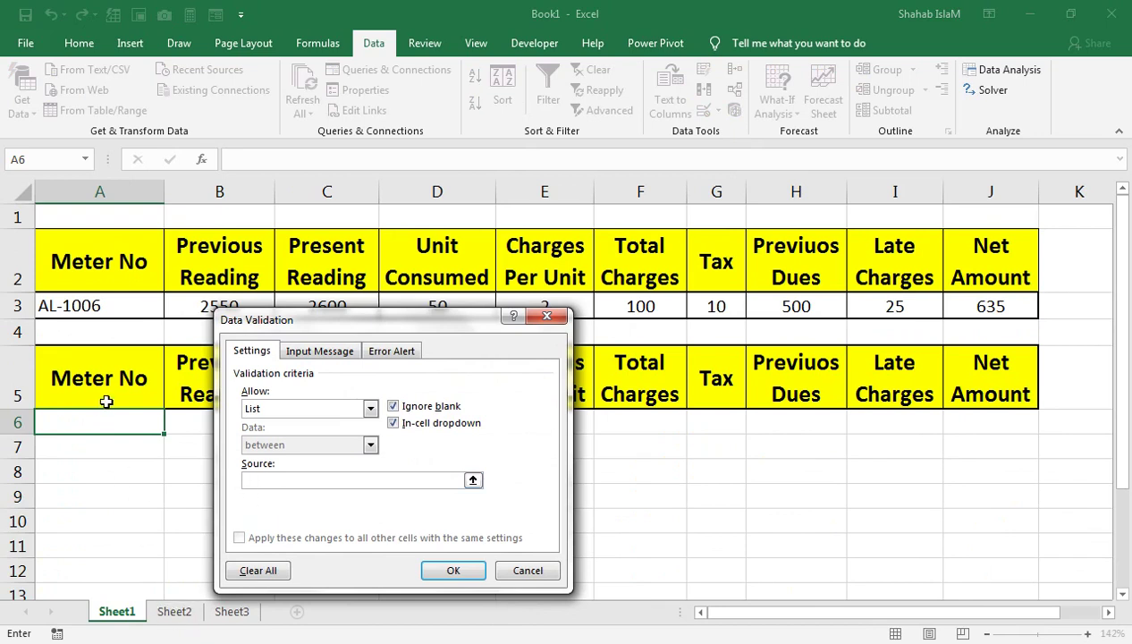
{"action": "left_click", "coordinate": [174, 611]}
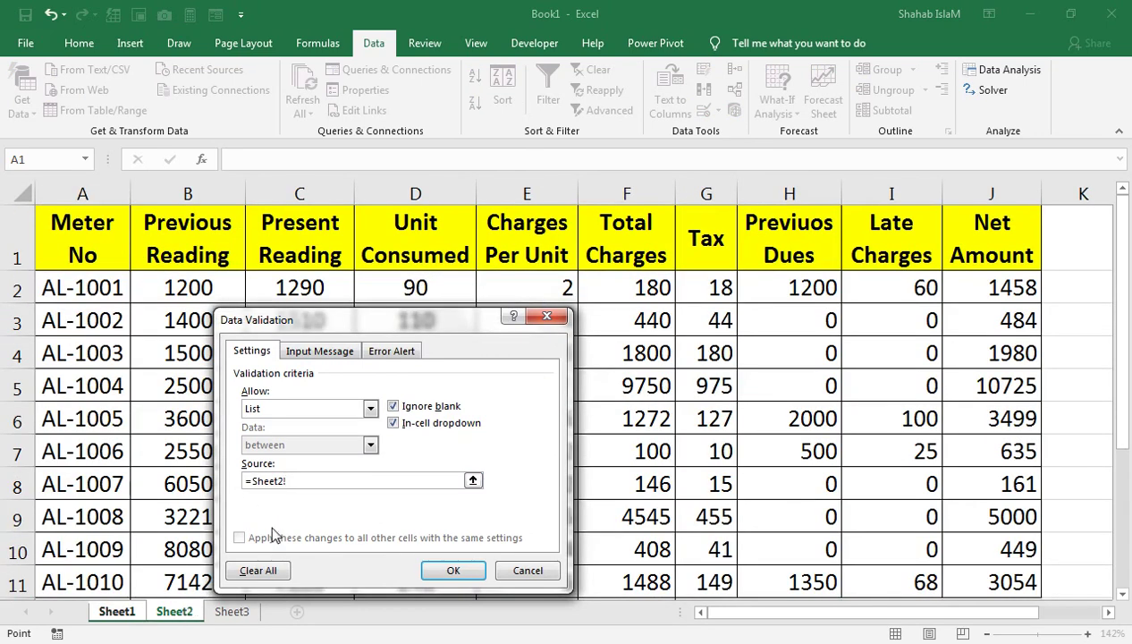
{"action": "left_click_drag", "start_coordinate": [291, 481], "coordinate": [208, 477]}
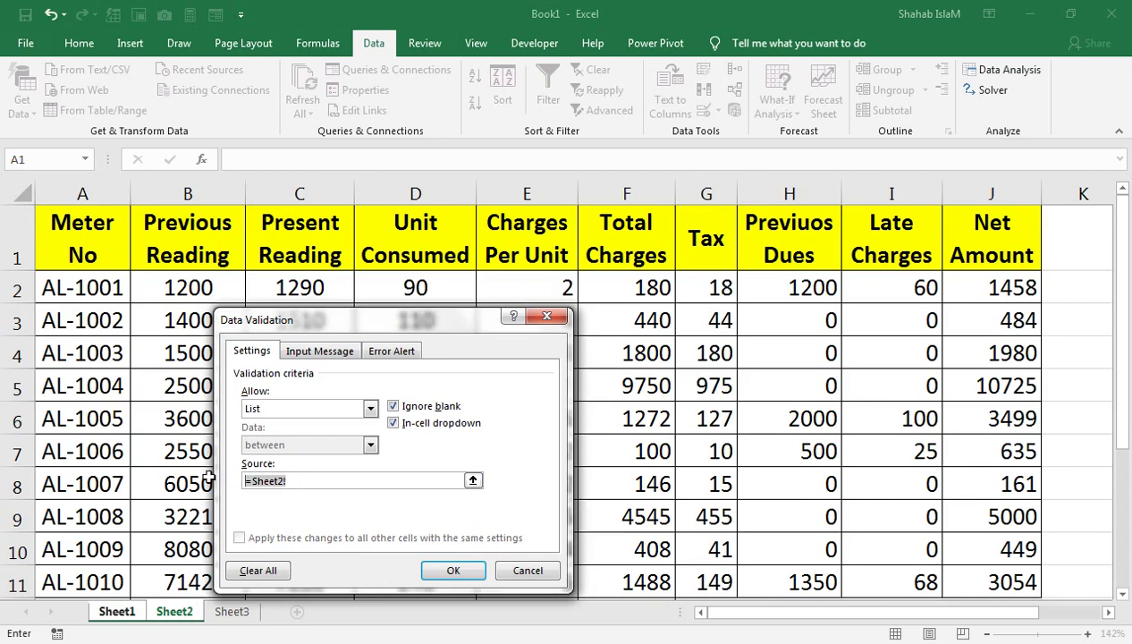
{"action": "left_click", "coordinate": [523, 571]}
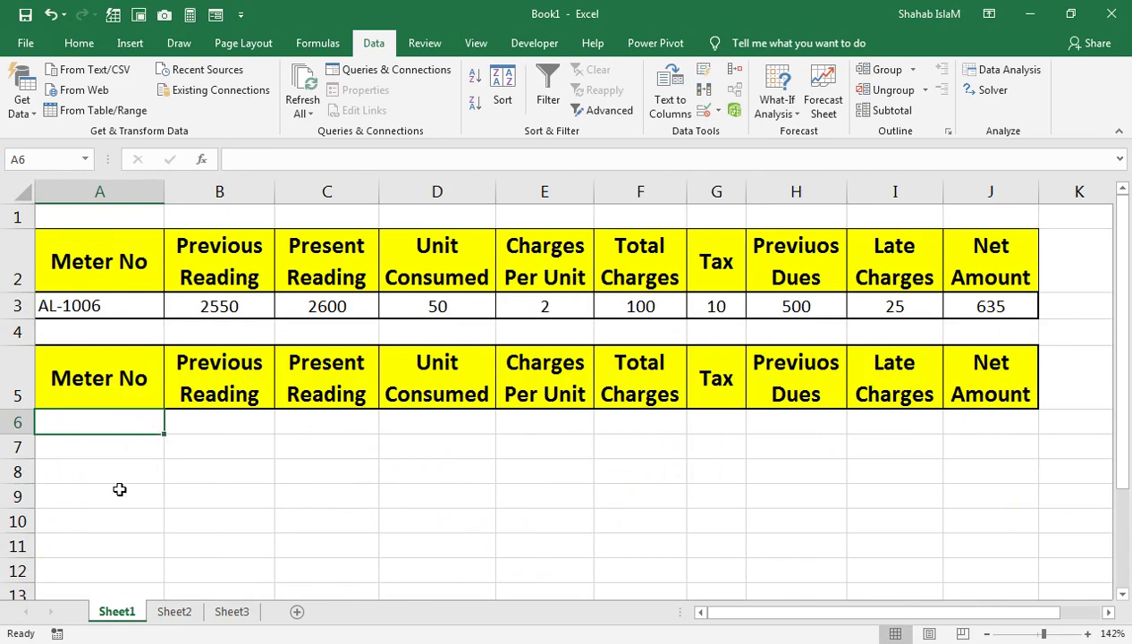
Enter the formula =Sheet2!A2:A11 in A9 to reference the meter numbers on Sheet2.
{"action": "left_click", "coordinate": [117, 468]}
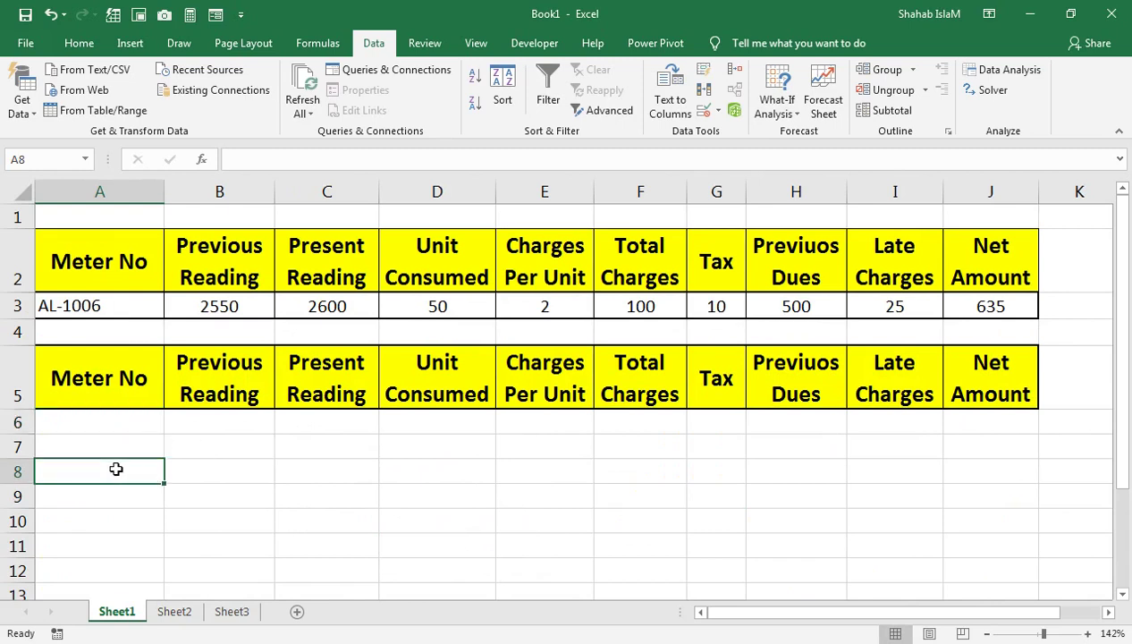
{"action": "left_click", "coordinate": [77, 497]}
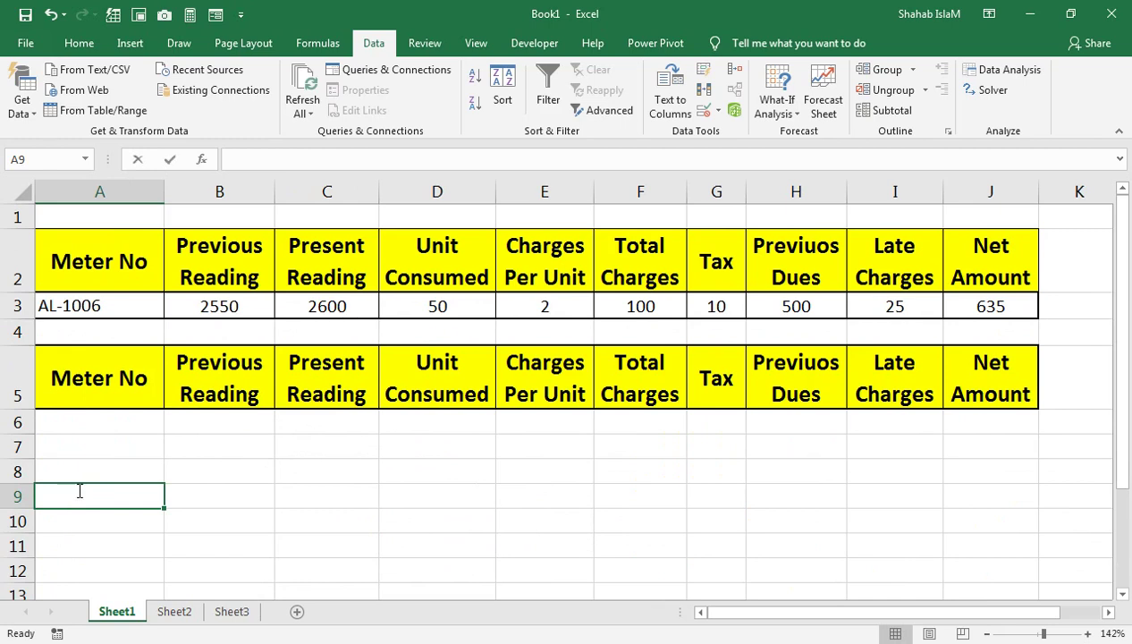
{"action": "type", "text": "="}
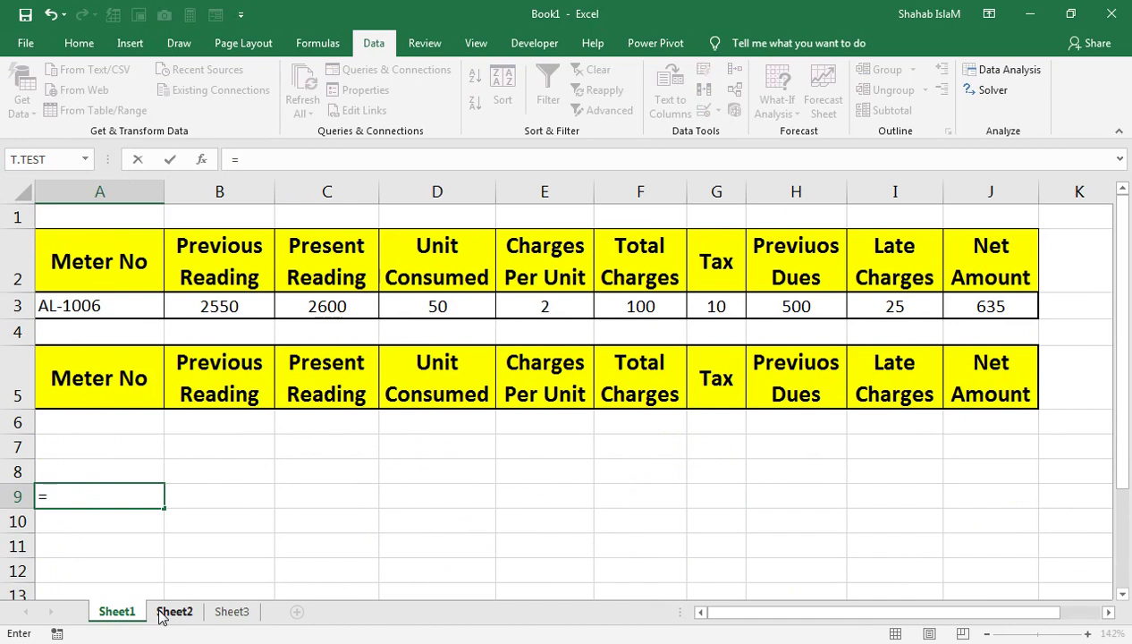
{"action": "left_click", "coordinate": [173, 614]}
{"action": "left_click_drag", "start_coordinate": [93, 284], "coordinate": [84, 575]}
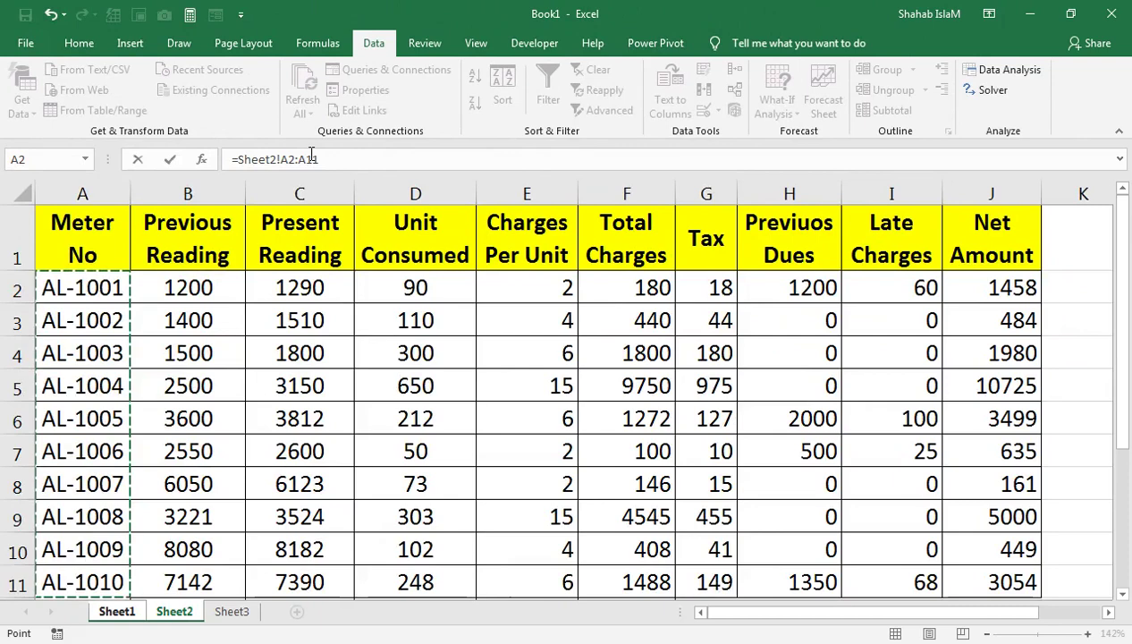
{"action": "key", "text": "Return"}
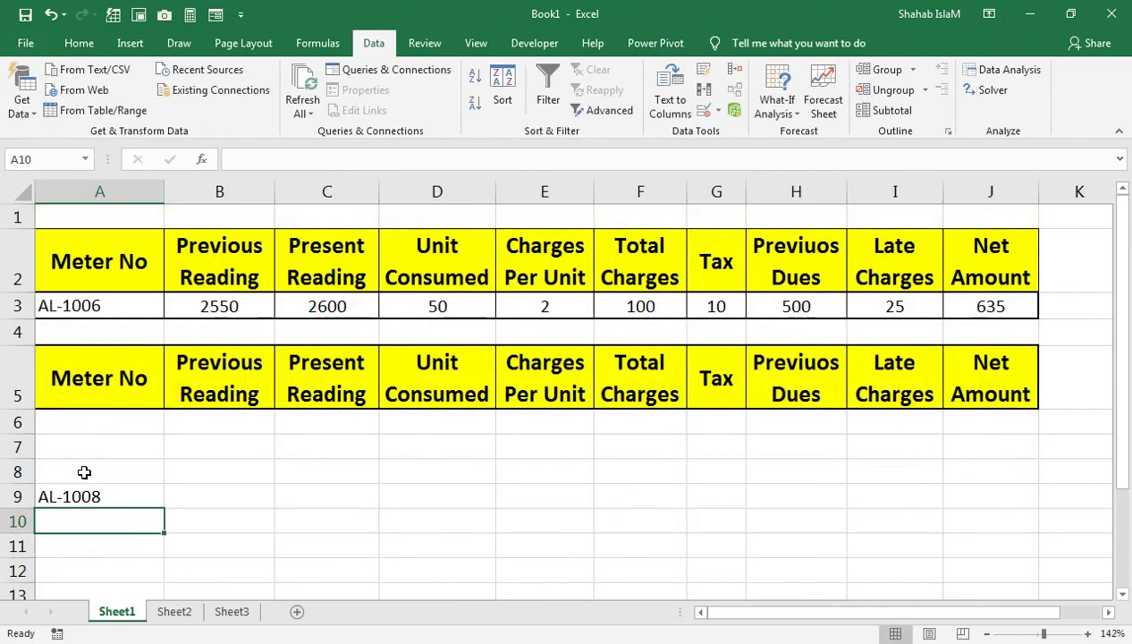
{"action": "left_click", "coordinate": [99, 496]}
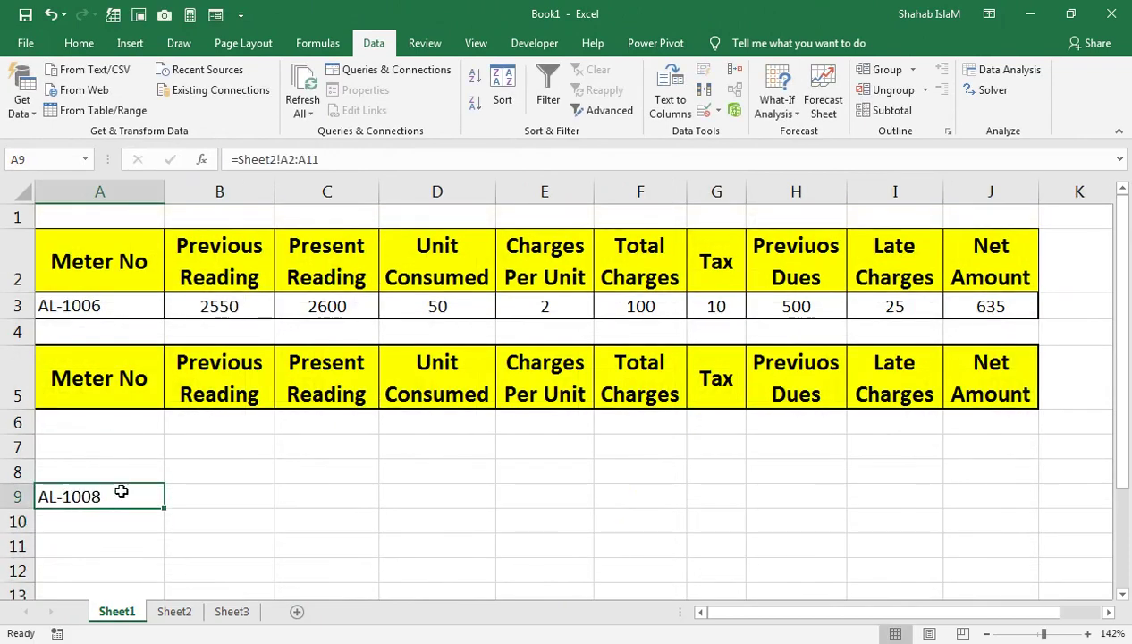
Compare the meter number returned in A9 with the entry in row 9 of Sheet2.
{"action": "left_click", "coordinate": [153, 612]}
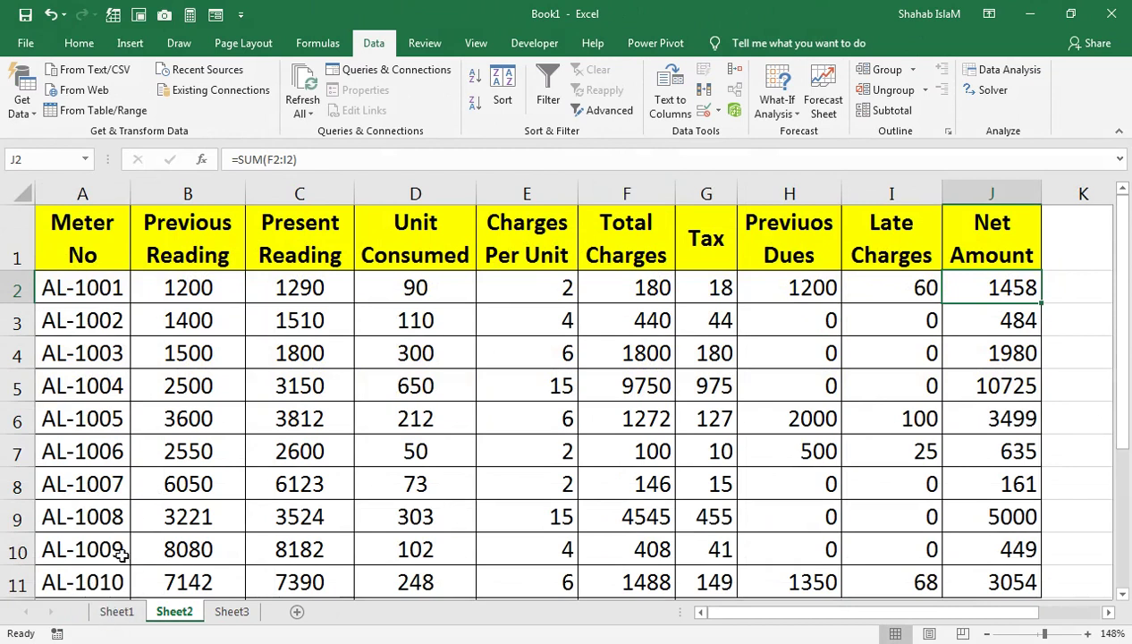
{"action": "left_click", "coordinate": [116, 611]}
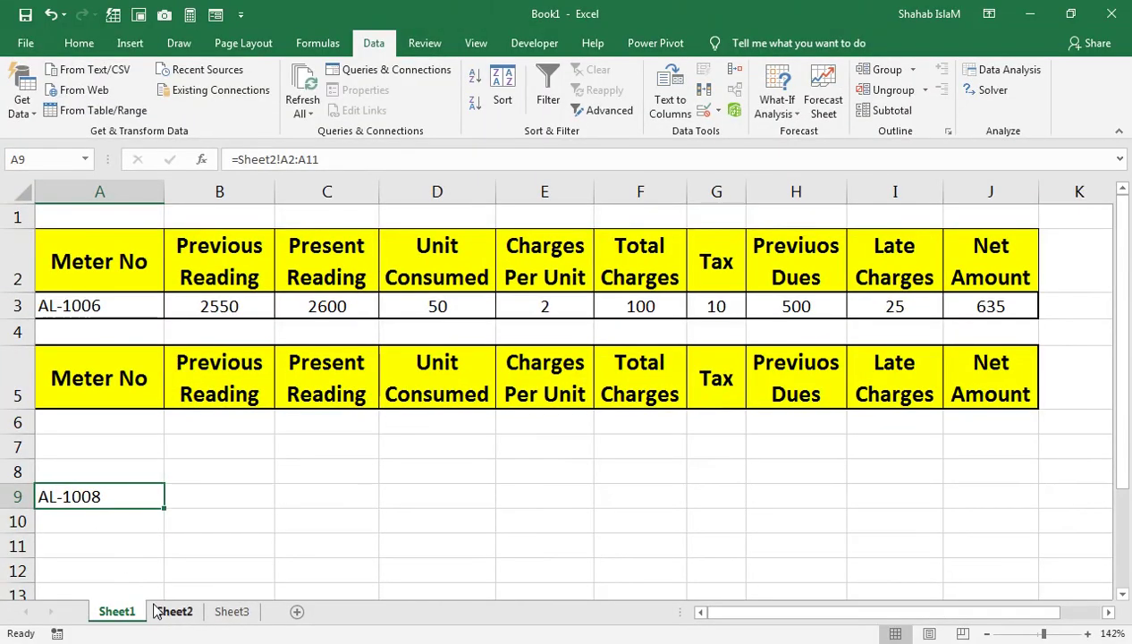
{"action": "left_click", "coordinate": [153, 612]}
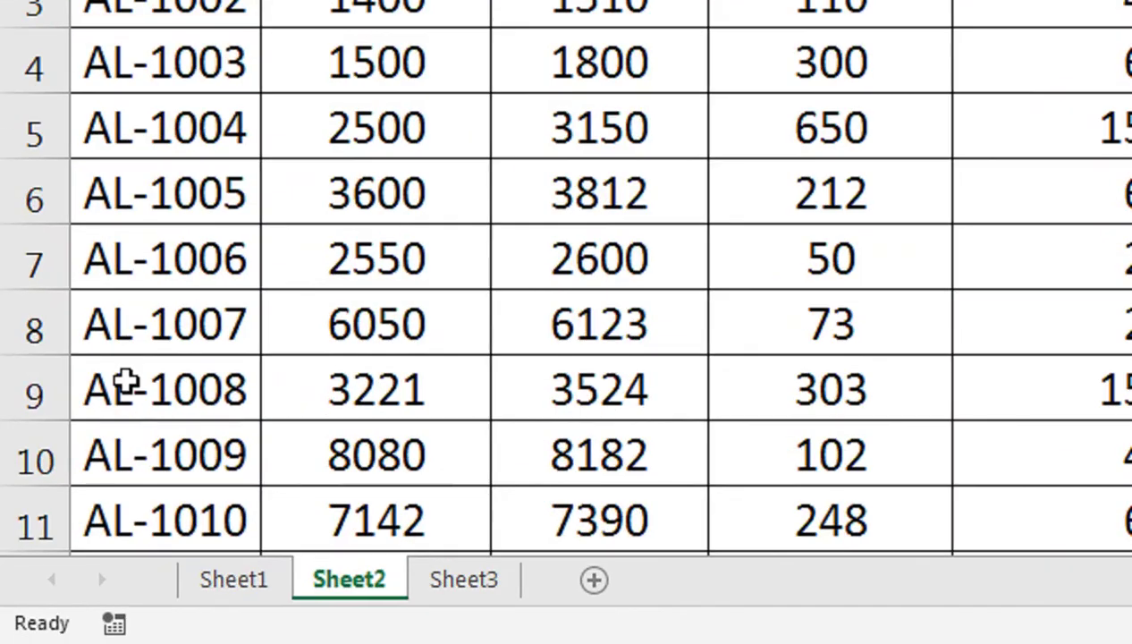
{"action": "left_click", "coordinate": [268, 577]}
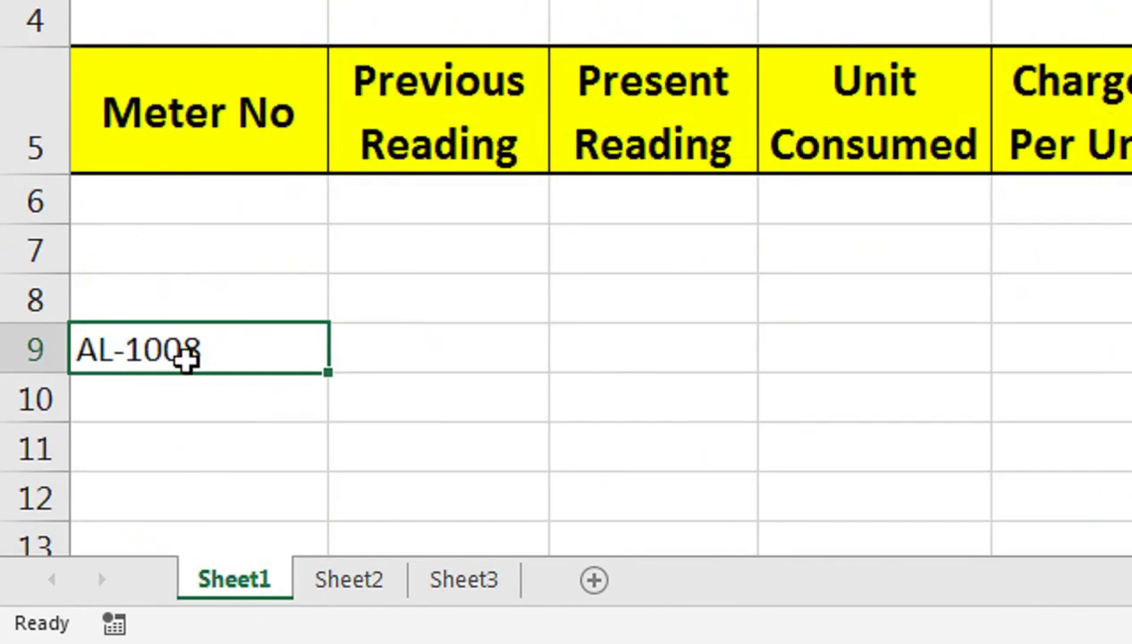
{"action": "left_click", "coordinate": [112, 416]}
{"action": "left_click", "coordinate": [126, 305]}
{"action": "left_click", "coordinate": [133, 426]}
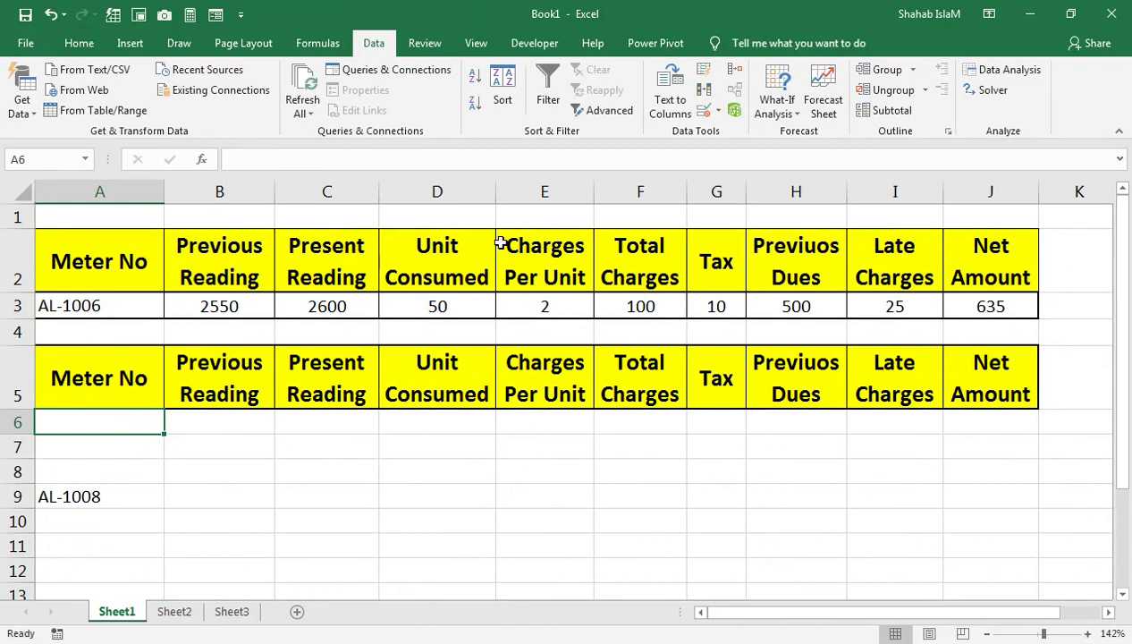
{"action": "left_click", "coordinate": [718, 111]}
{"action": "left_click", "coordinate": [758, 132]}
{"action": "left_click", "coordinate": [273, 410]}
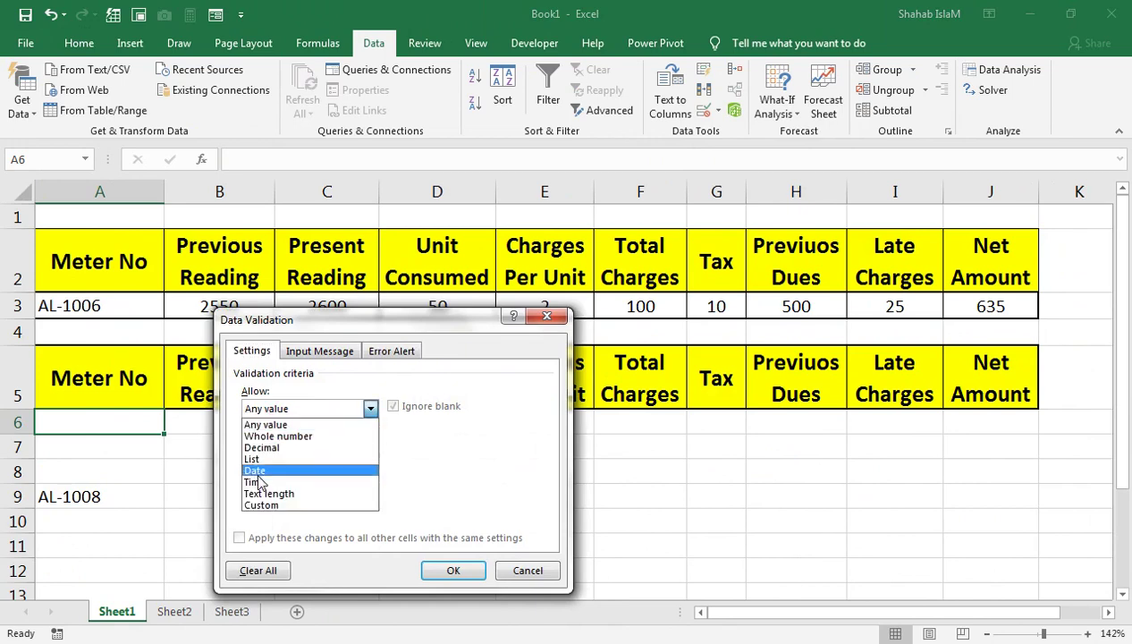
{"action": "left_click", "coordinate": [533, 578]}
Copy the formula text =Sheet2!A2:A11 from cell A9 without changing the cell.
{"action": "left_click", "coordinate": [152, 497]}
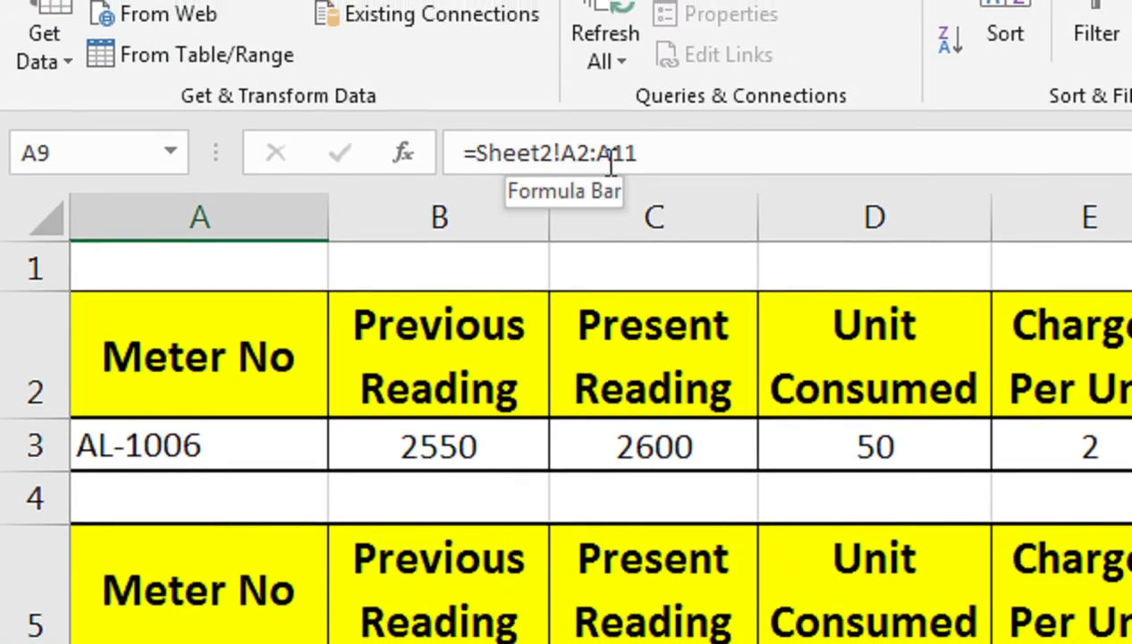
{"action": "left_click_drag", "start_coordinate": [660, 154], "coordinate": [457, 153]}
{"action": "key", "text": "ctrl+c"}
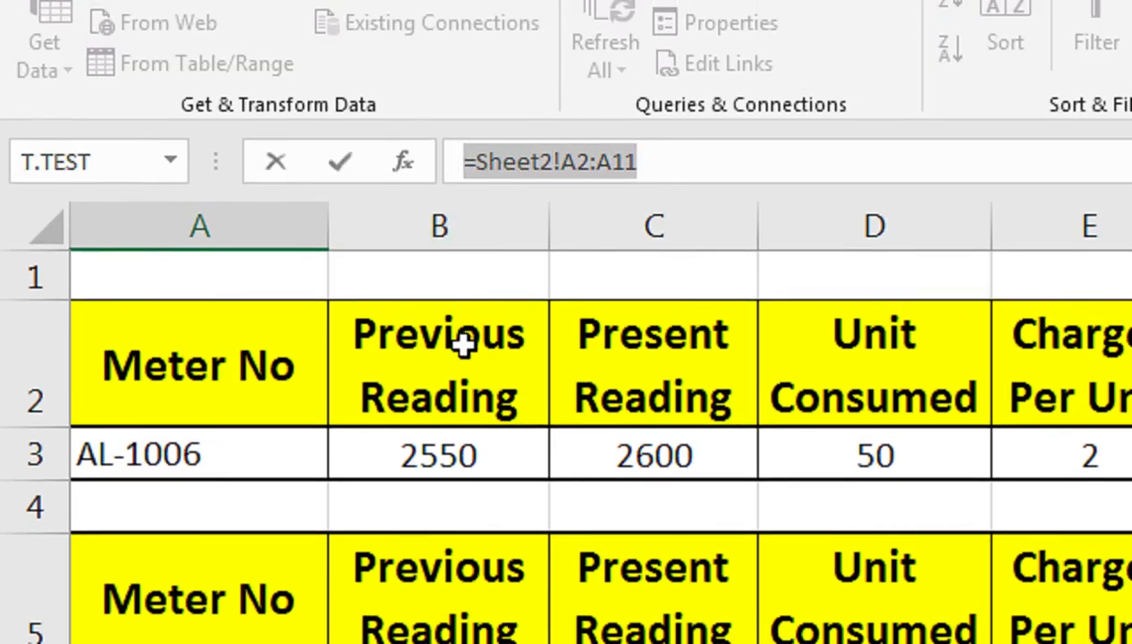
{"action": "key", "text": "Escape"}
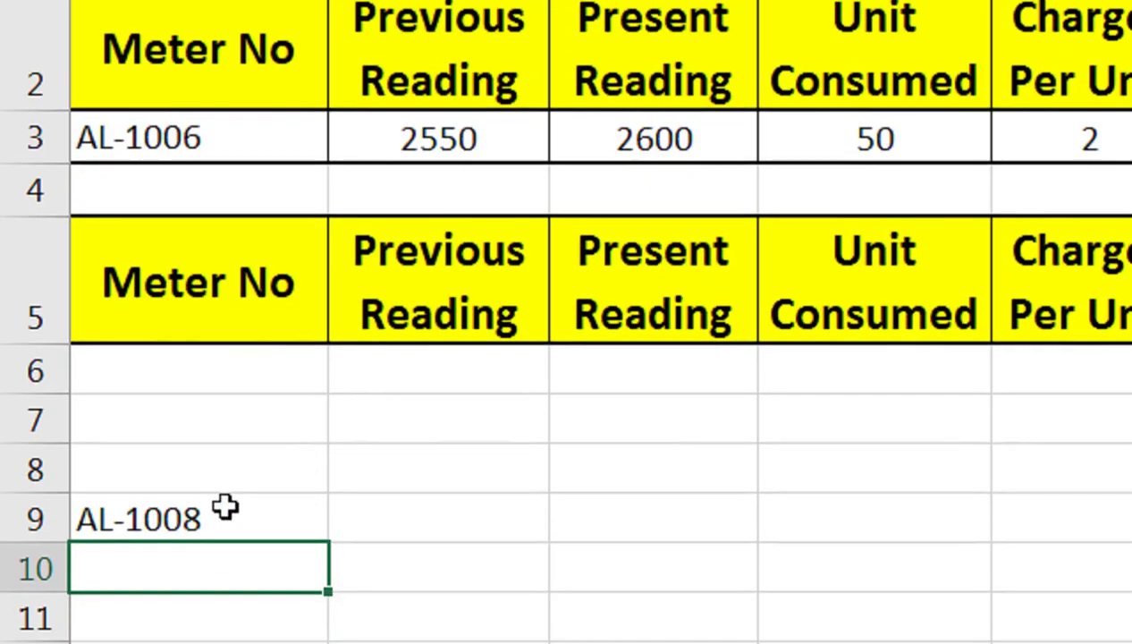
Add list data validation to A6 with the source =Sheet2!A2:A11 and choose AL-1002 from its drop-down.
{"action": "left_click", "coordinate": [236, 353]}
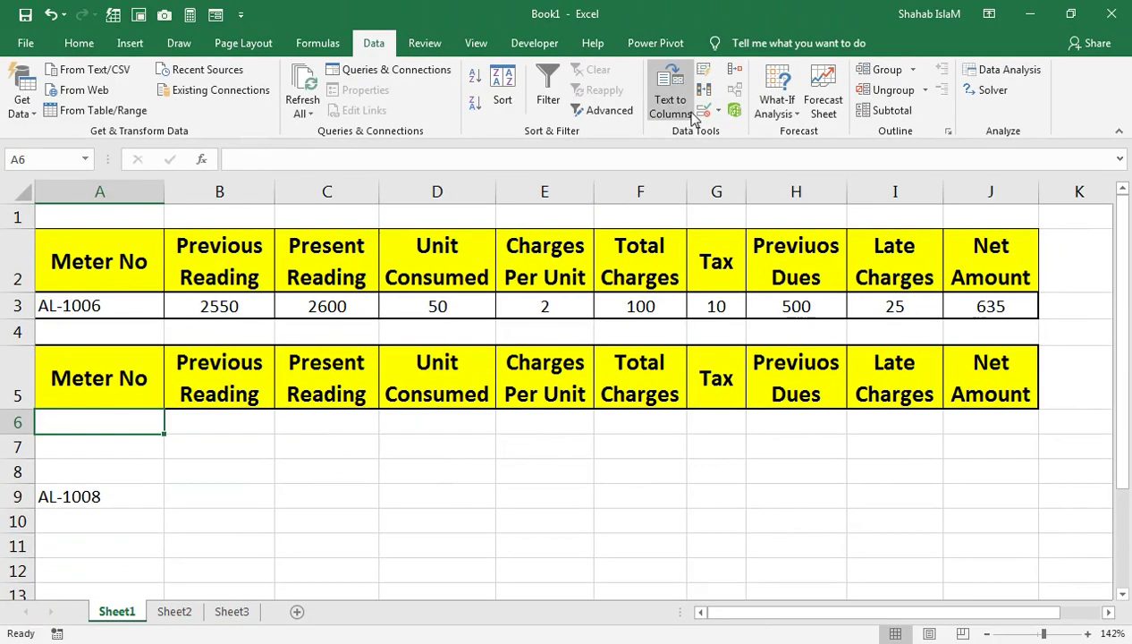
{"action": "left_click", "coordinate": [716, 112]}
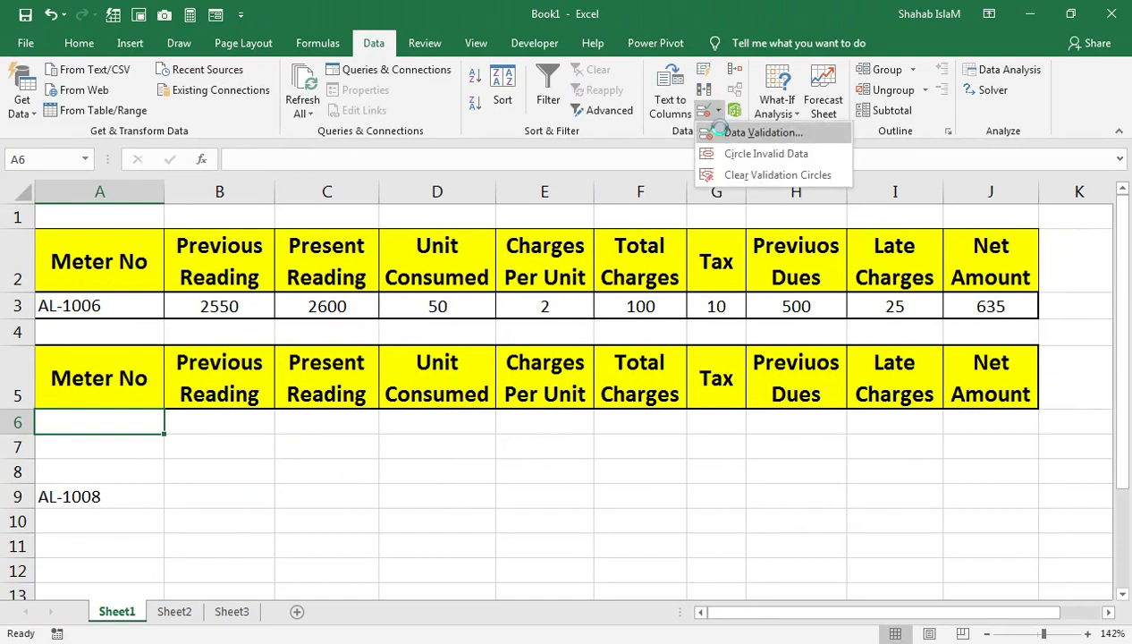
{"action": "left_click", "coordinate": [720, 133]}
{"action": "left_click", "coordinate": [251, 411]}
{"action": "left_click", "coordinate": [258, 460]}
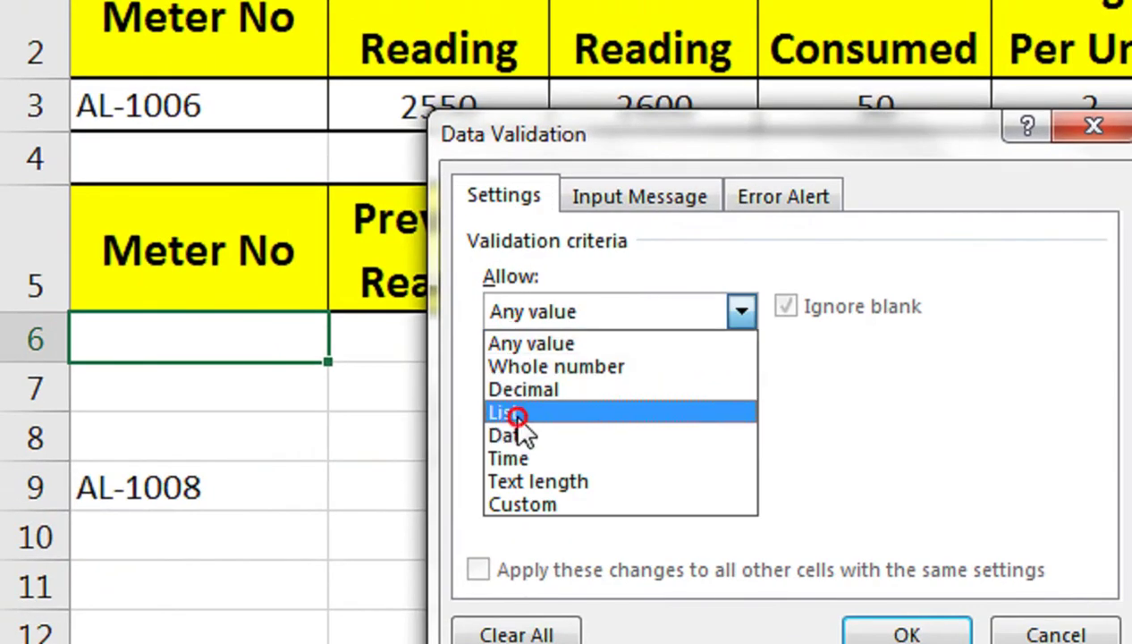
{"action": "left_click", "coordinate": [527, 455]}
{"action": "key", "text": "ctrl+v"}
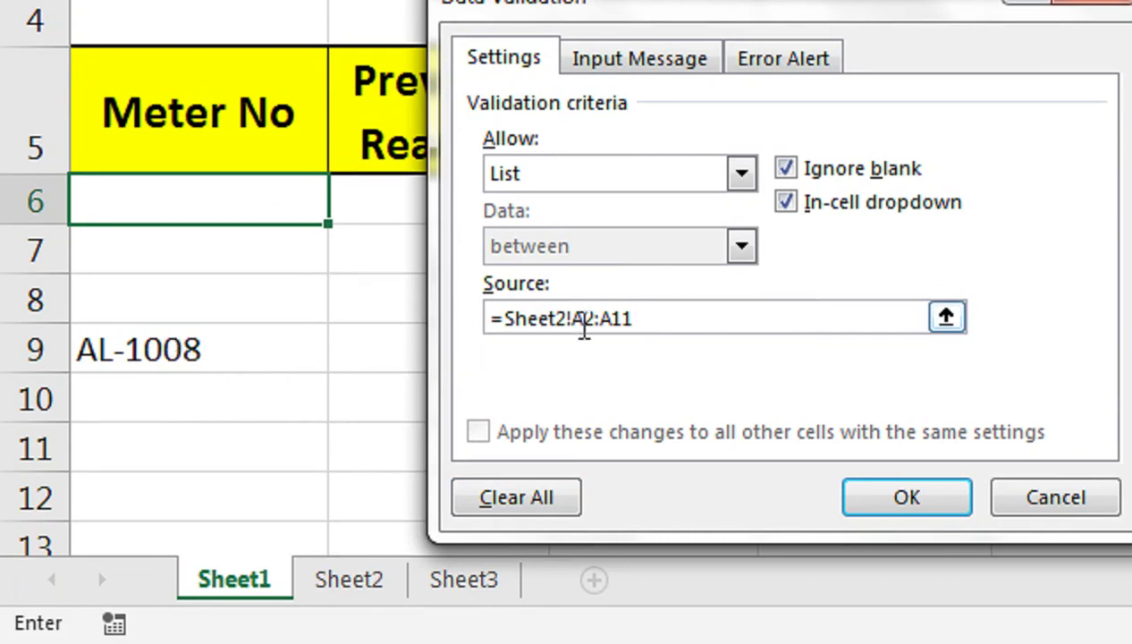
{"action": "left_click", "coordinate": [859, 494]}
{"action": "left_click", "coordinate": [341, 207]}
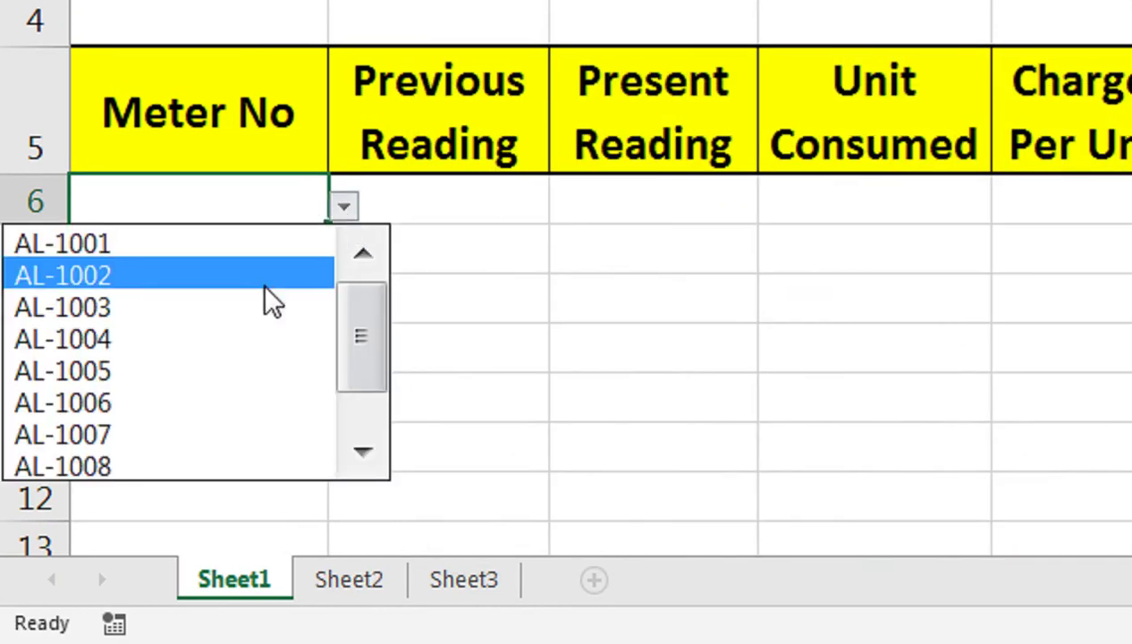
{"action": "left_click", "coordinate": [265, 279]}
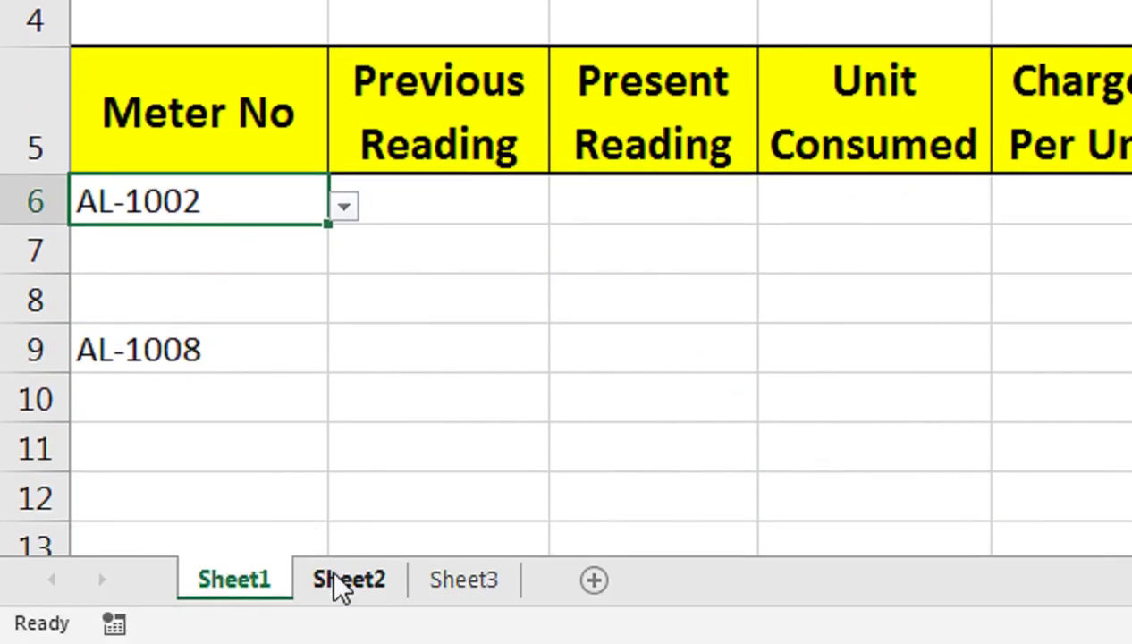
Delete the reference formula in A9 and clear all contents, formatting and validation from A6.
{"action": "left_click", "coordinate": [153, 331]}
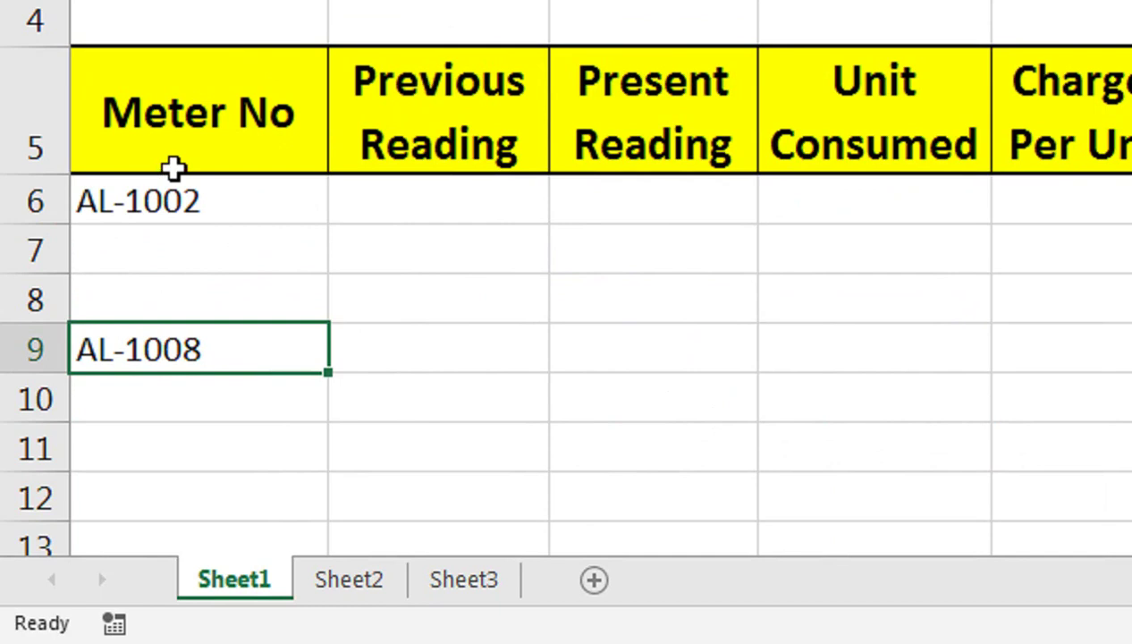
{"action": "key", "text": "Delete"}
{"action": "left_click", "coordinate": [169, 218]}
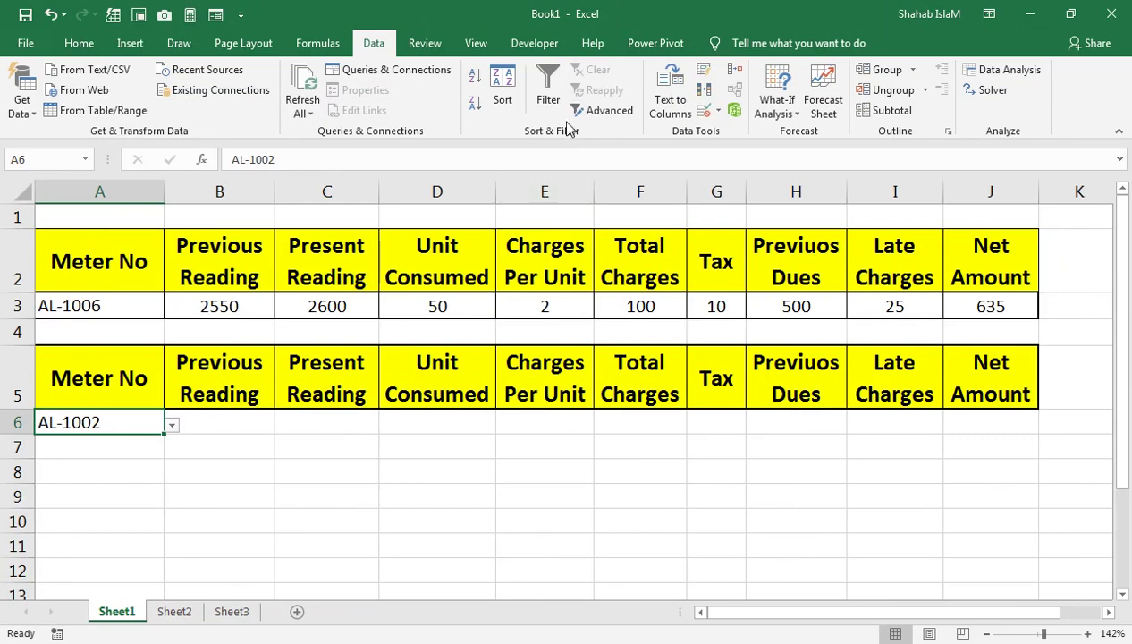
{"action": "left_click", "coordinate": [78, 43]}
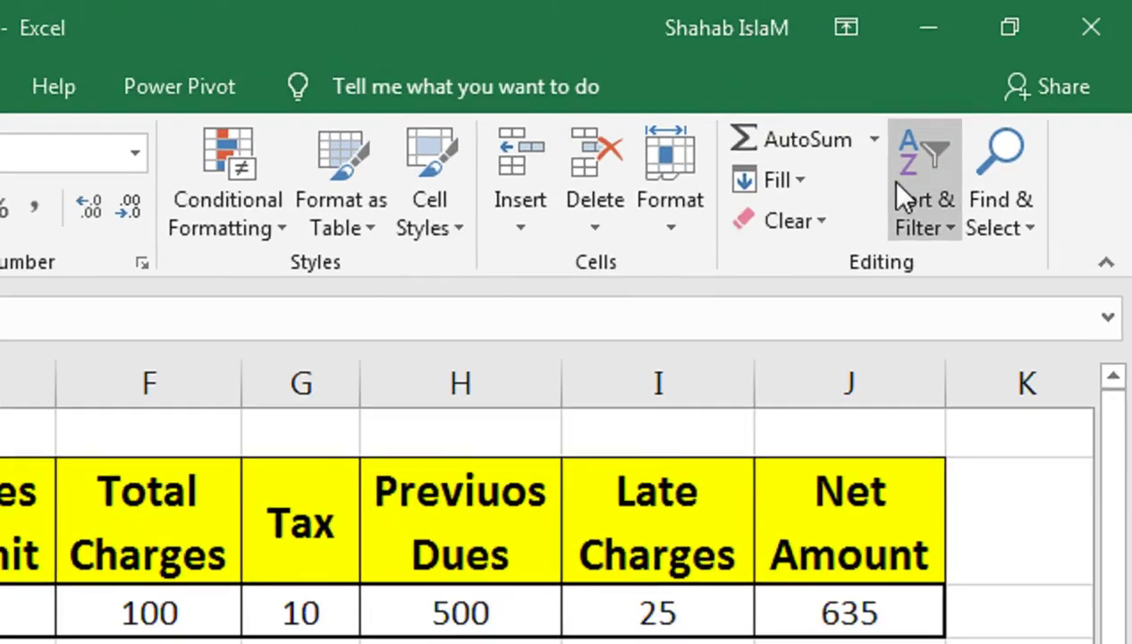
{"action": "left_click", "coordinate": [964, 111]}
{"action": "left_click", "coordinate": [823, 266]}
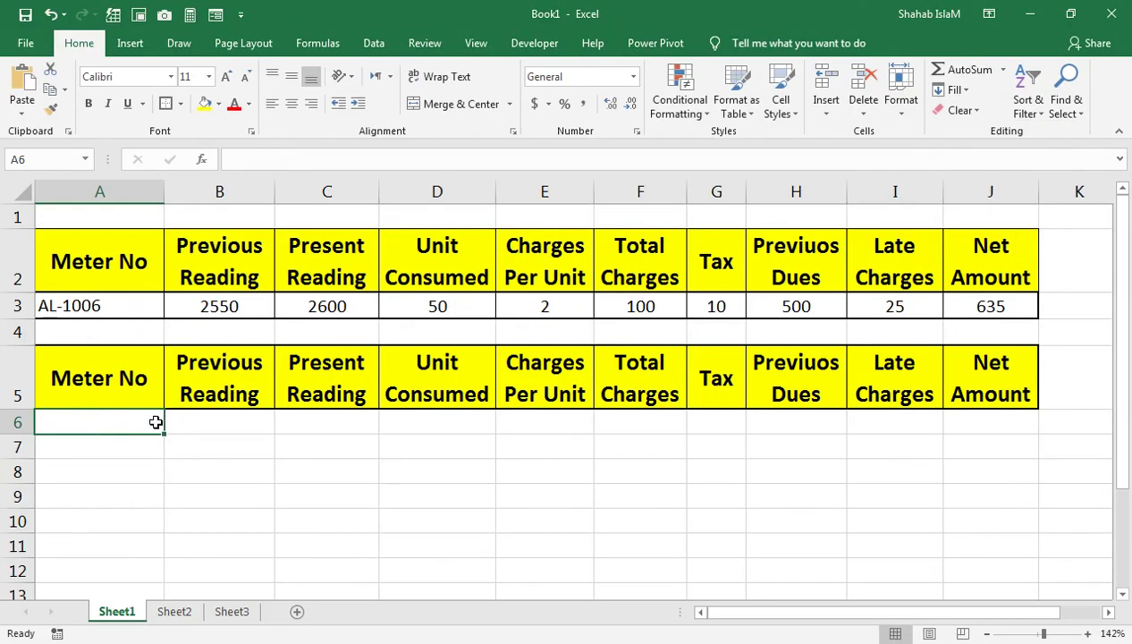
Define a workbook-scoped name List for the meter numbers in A2:A11 on Sheet2.
{"action": "left_click", "coordinate": [174, 610]}
{"action": "left_click_drag", "start_coordinate": [90, 287], "coordinate": [90, 583]}
{"action": "left_click", "coordinate": [317, 43]}
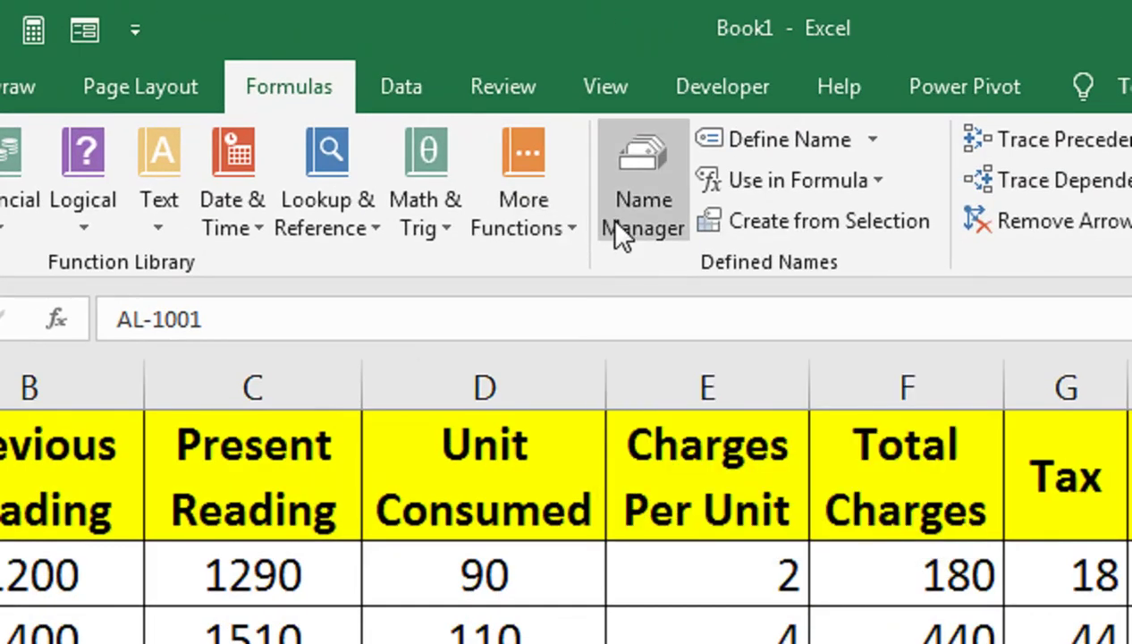
{"action": "left_click", "coordinate": [648, 218]}
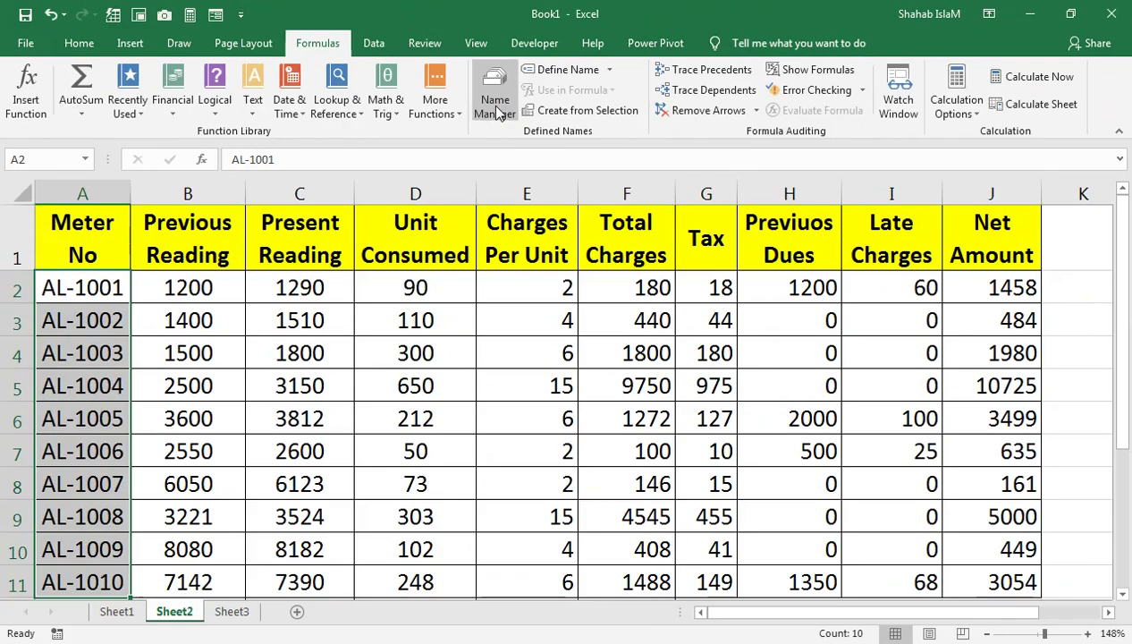
{"action": "left_click", "coordinate": [208, 302]}
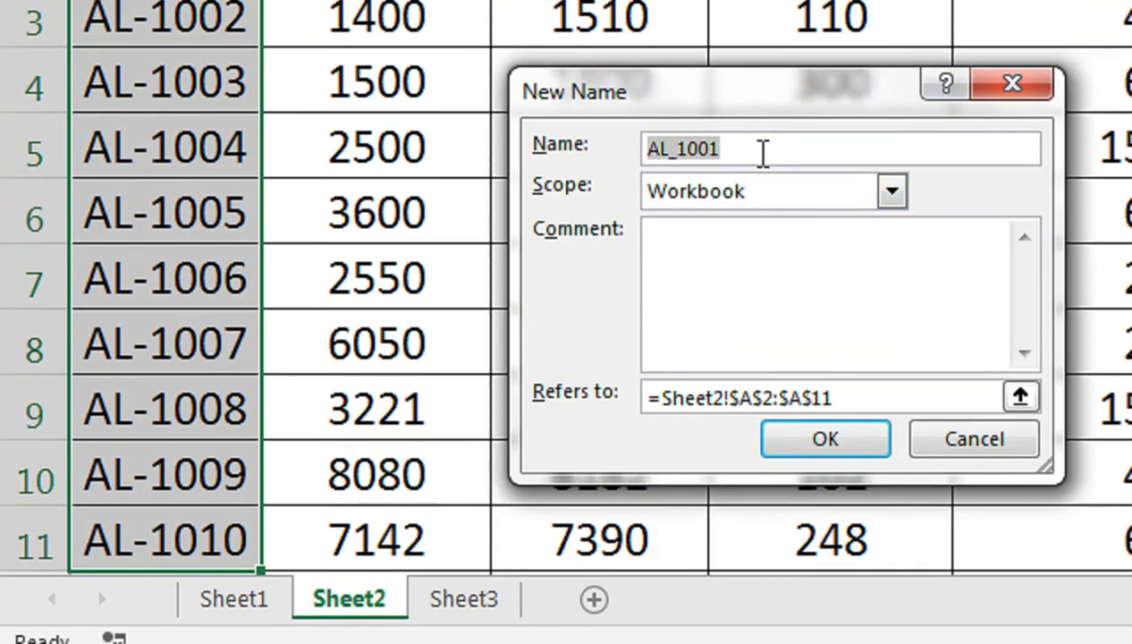
{"action": "left_click", "coordinate": [754, 286]}
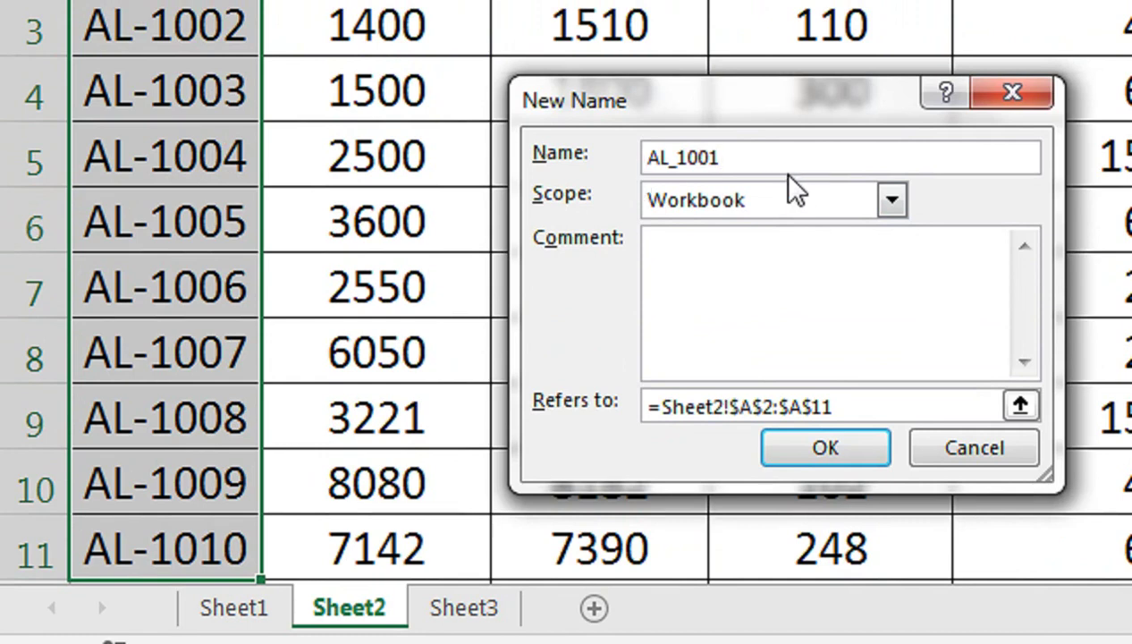
{"action": "left_click", "coordinate": [775, 159]}
{"action": "double_click", "coordinate": [774, 161]}
{"action": "type", "text": "Lis"}
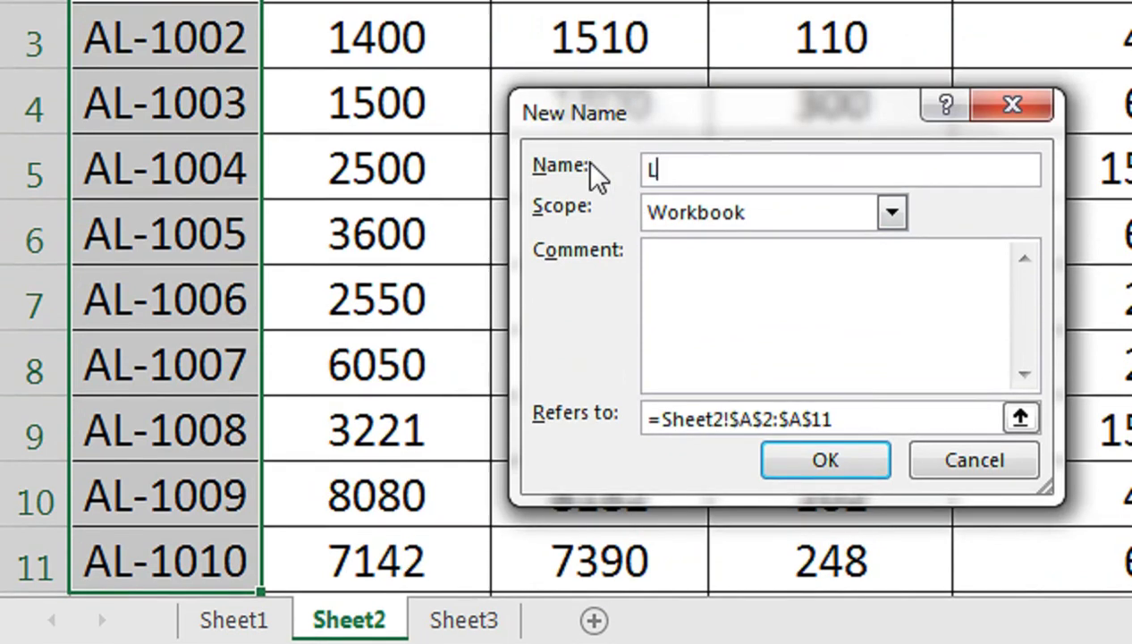
{"action": "type", "text": "t"}
{"action": "left_click", "coordinate": [774, 465]}
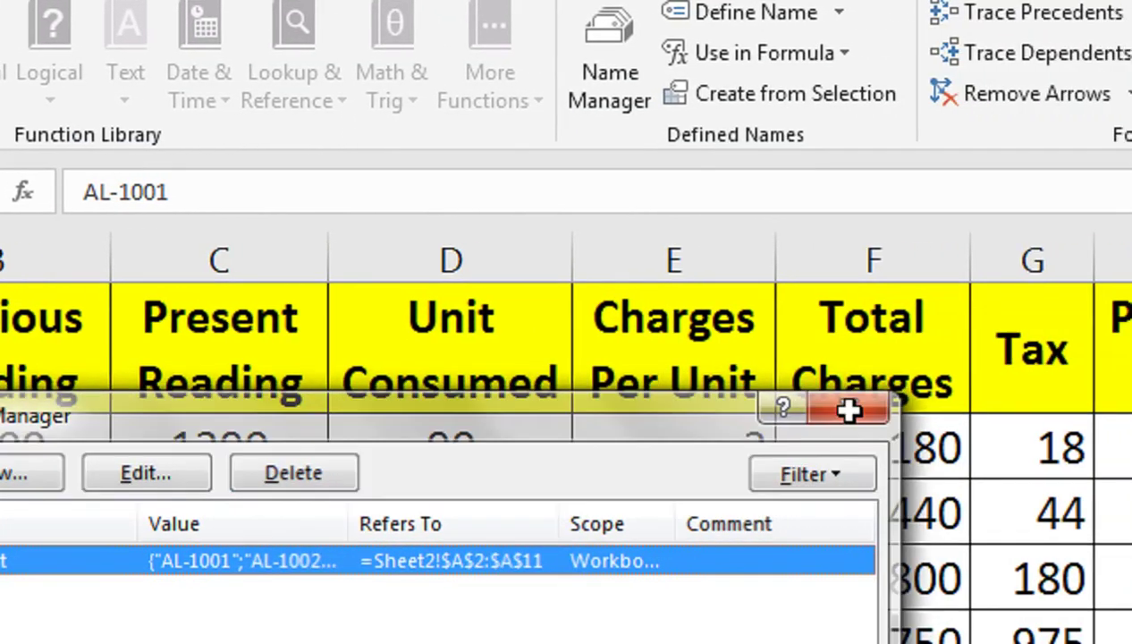
{"action": "left_click", "coordinate": [1033, 404]}
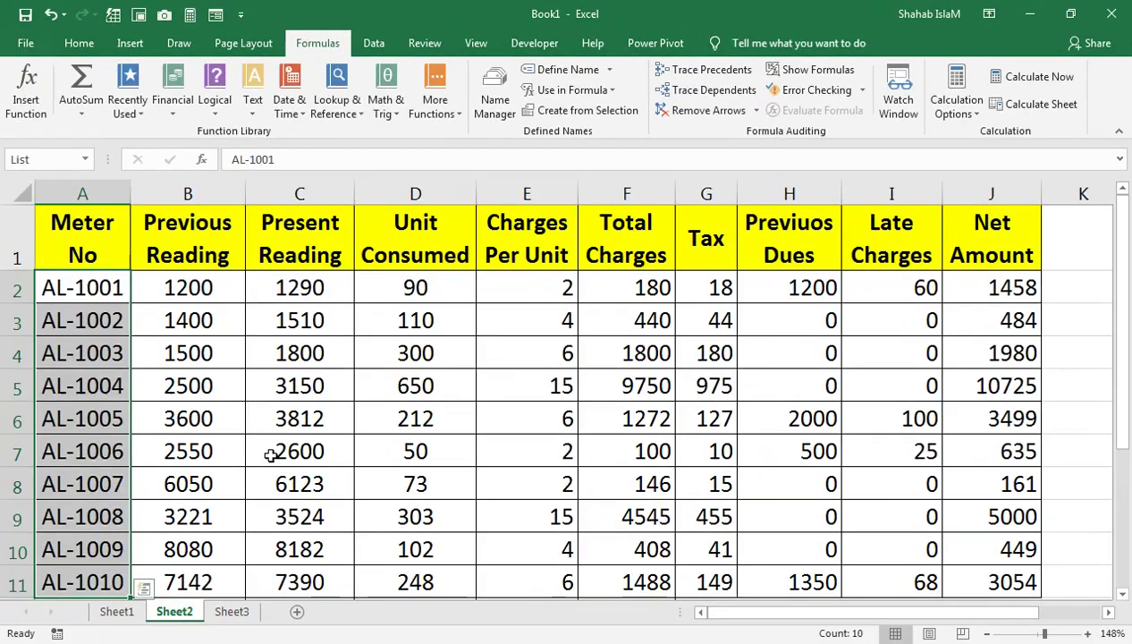
{"action": "left_click", "coordinate": [185, 516]}
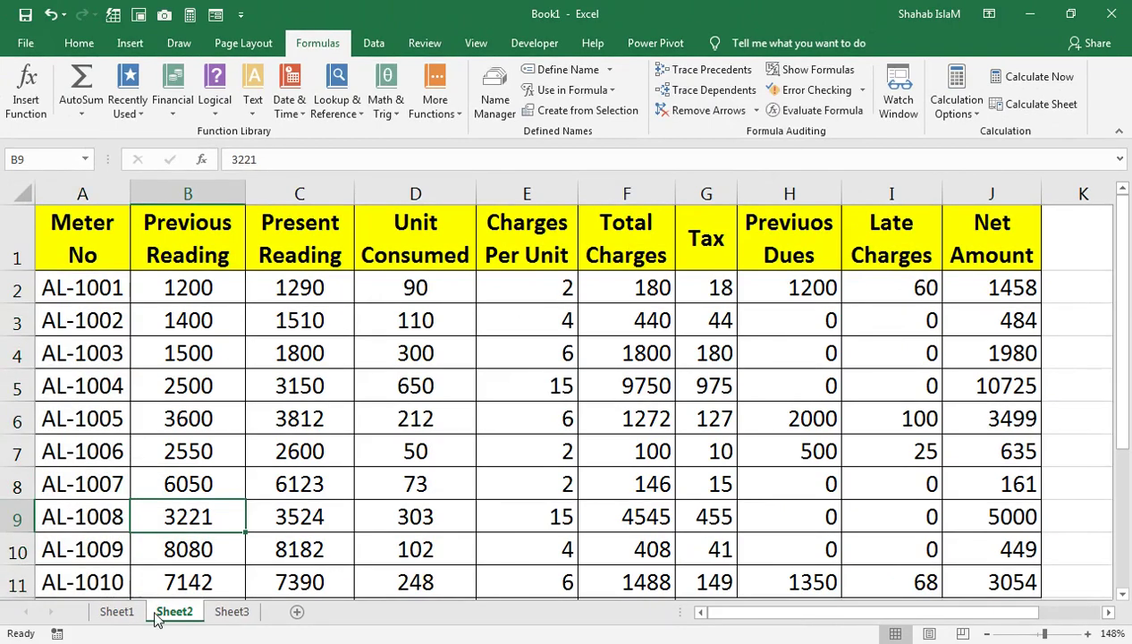
Add list data validation to A6 on Sheet1, using the defined name List as its source.
{"action": "left_click", "coordinate": [142, 615]}
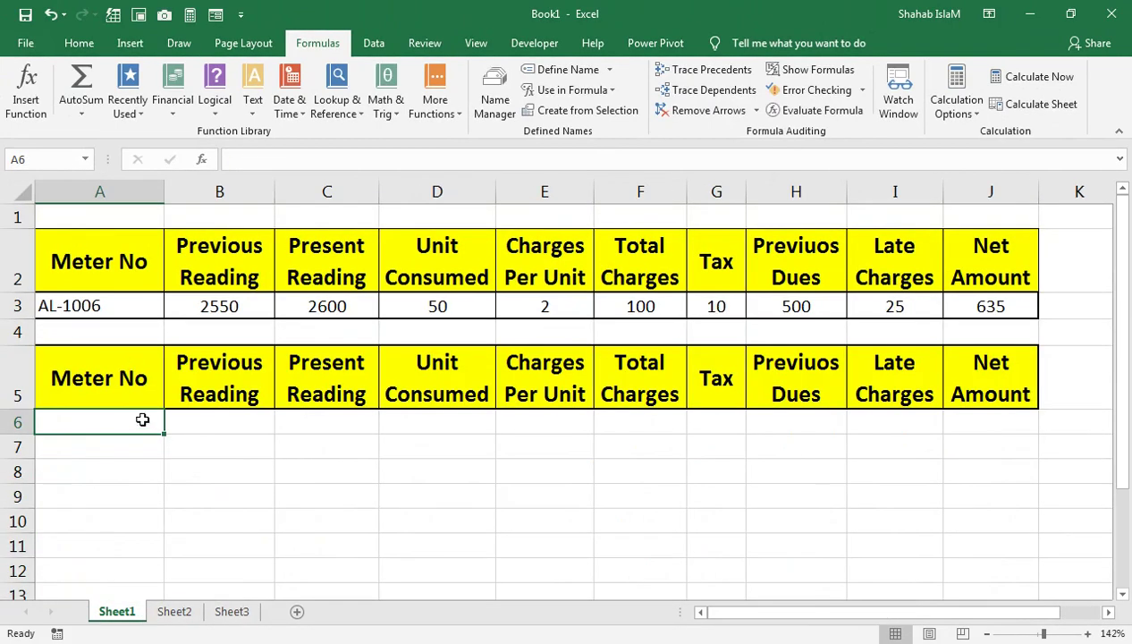
{"action": "left_click", "coordinate": [374, 43]}
{"action": "left_click", "coordinate": [707, 110]}
{"action": "left_click", "coordinate": [751, 132]}
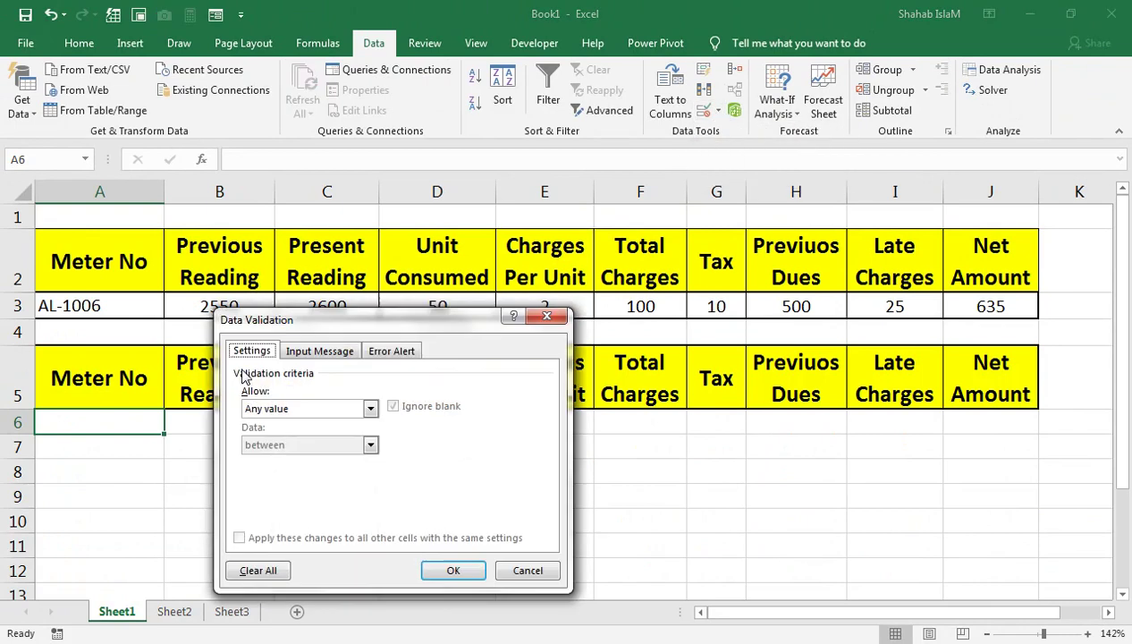
{"action": "left_click", "coordinate": [306, 409]}
{"action": "left_click", "coordinate": [293, 463]}
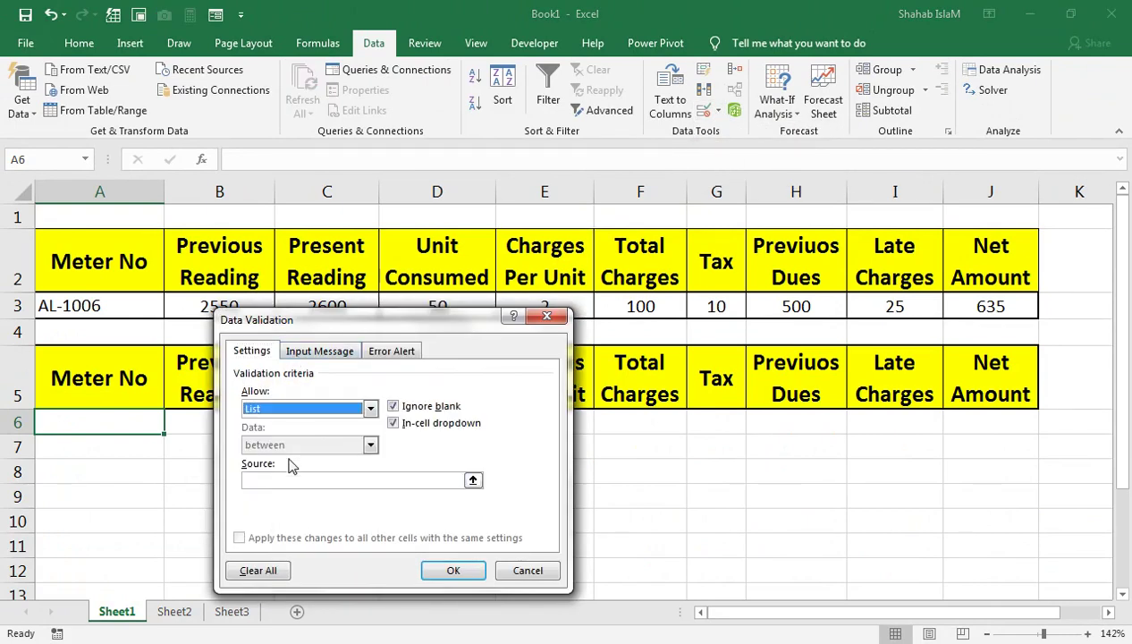
{"action": "left_click", "coordinate": [281, 478]}
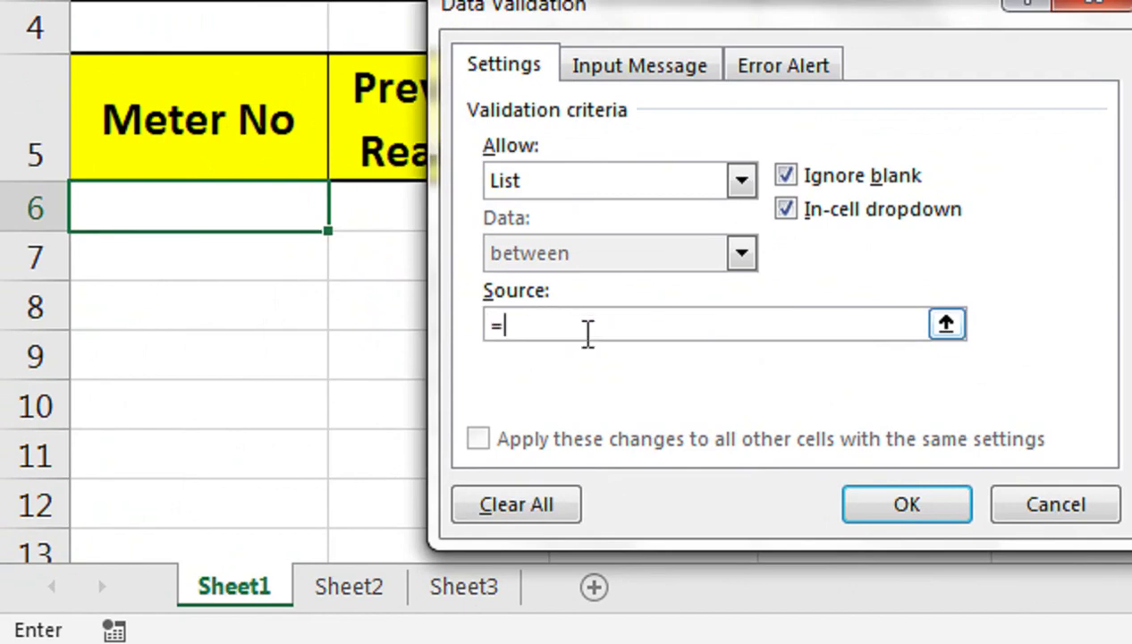
{"action": "key", "text": "F3"}
{"action": "left_click", "coordinate": [607, 196]}
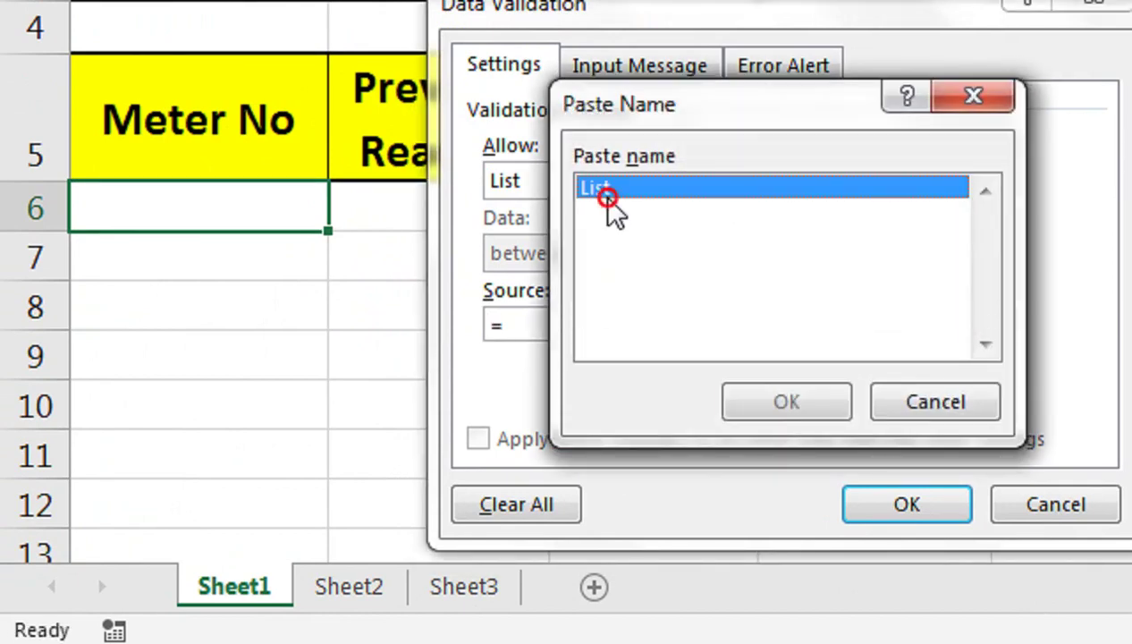
{"action": "left_click", "coordinate": [744, 411]}
{"action": "left_click", "coordinate": [907, 505]}
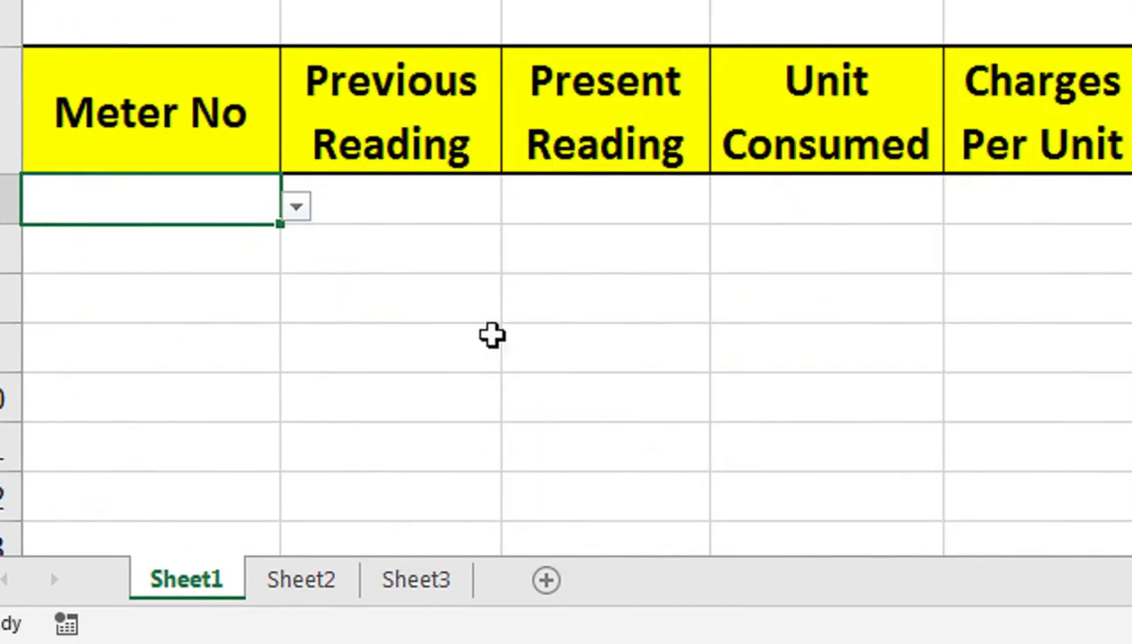
Check the meter numbers offered in A6's drop-down and choose AL-1006.
{"action": "left_click", "coordinate": [304, 215]}
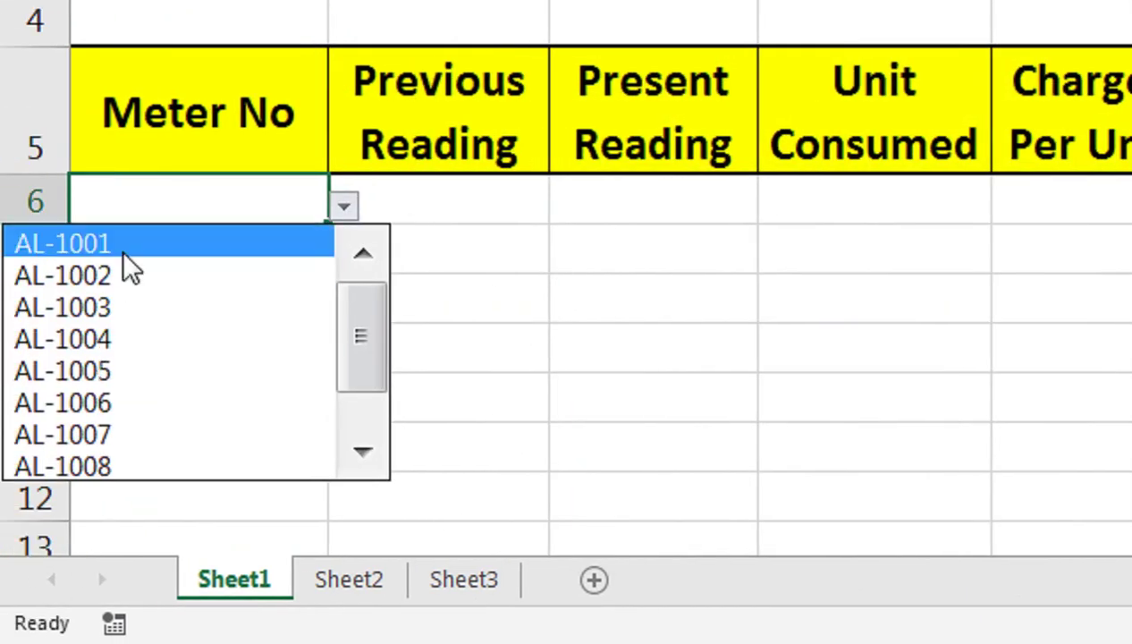
{"action": "left_click", "coordinate": [182, 195]}
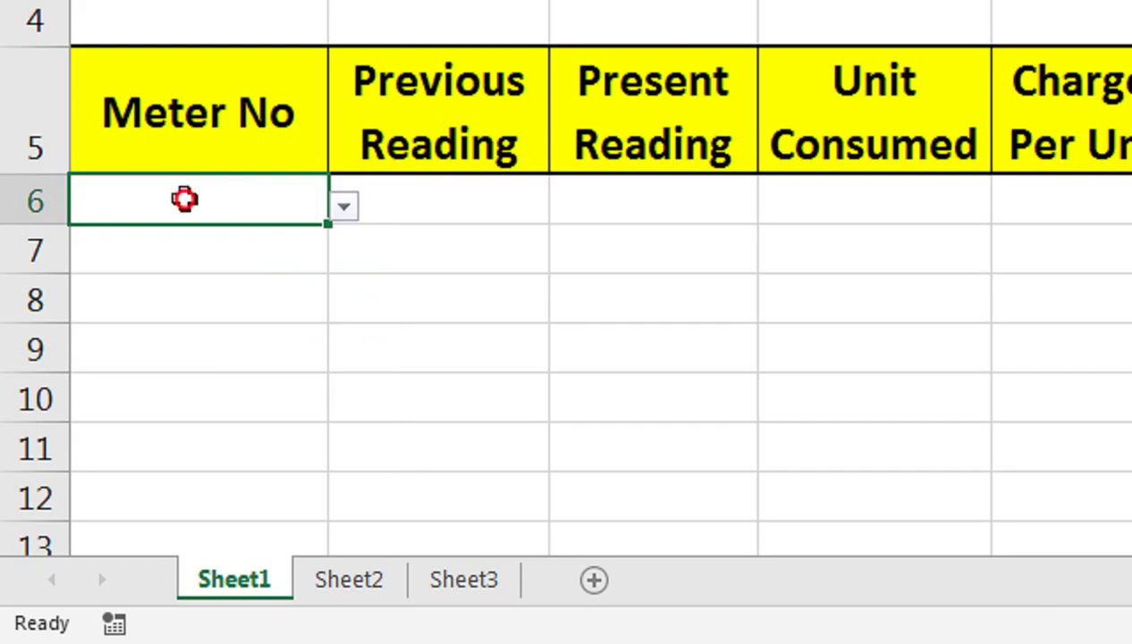
{"action": "left_click", "coordinate": [341, 207]}
{"action": "left_click", "coordinate": [245, 399]}
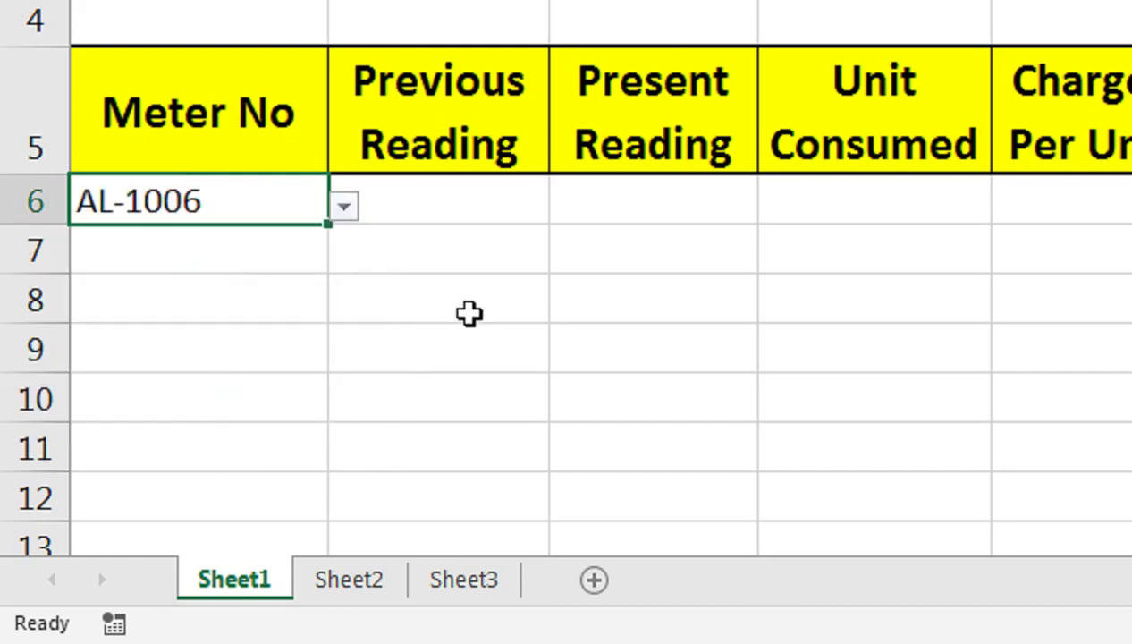